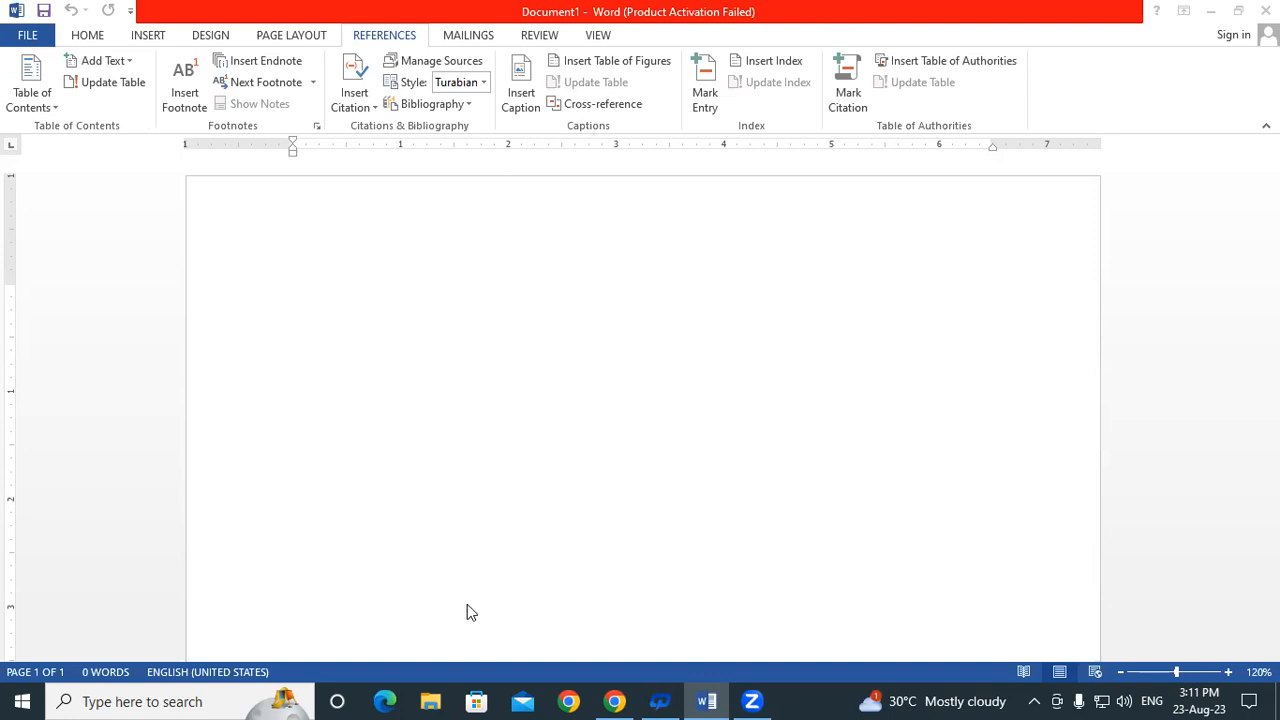
Type 'Insert Footnote' and 'Insert Endnote' on two lines, then select both lines
type("Ins")
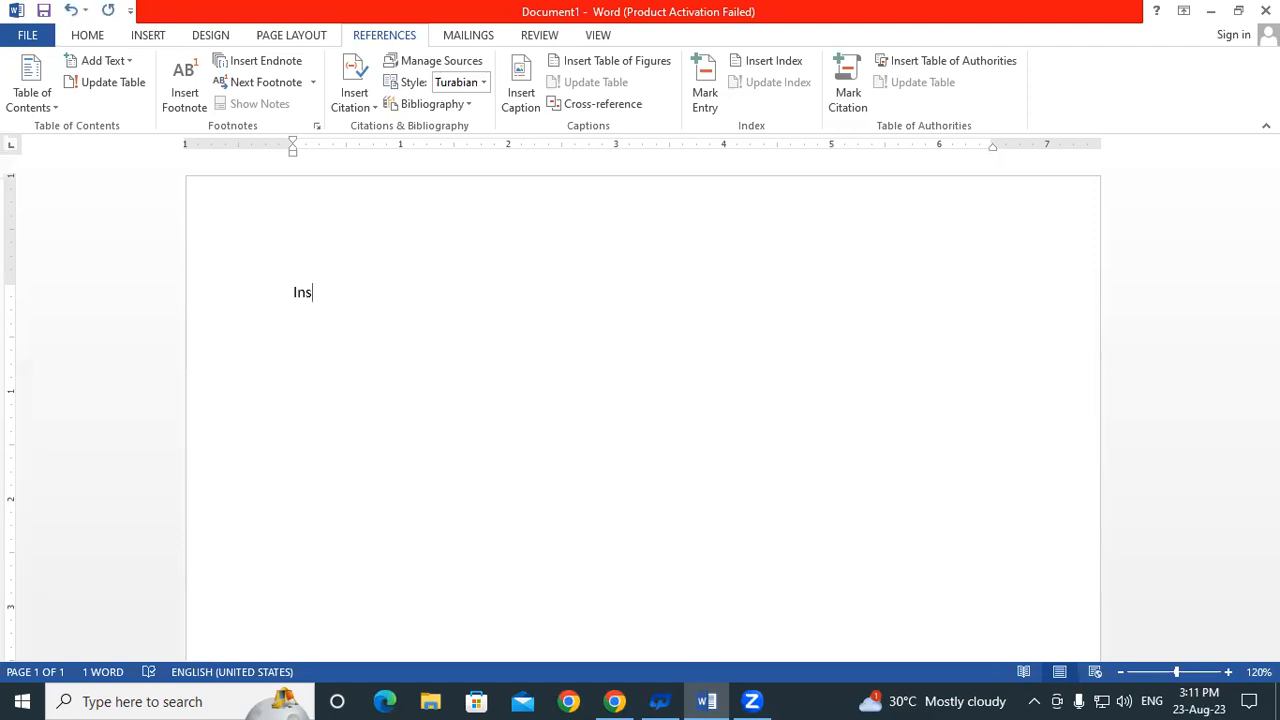
type("ert Footnote")
key("Return")
type("Insert")
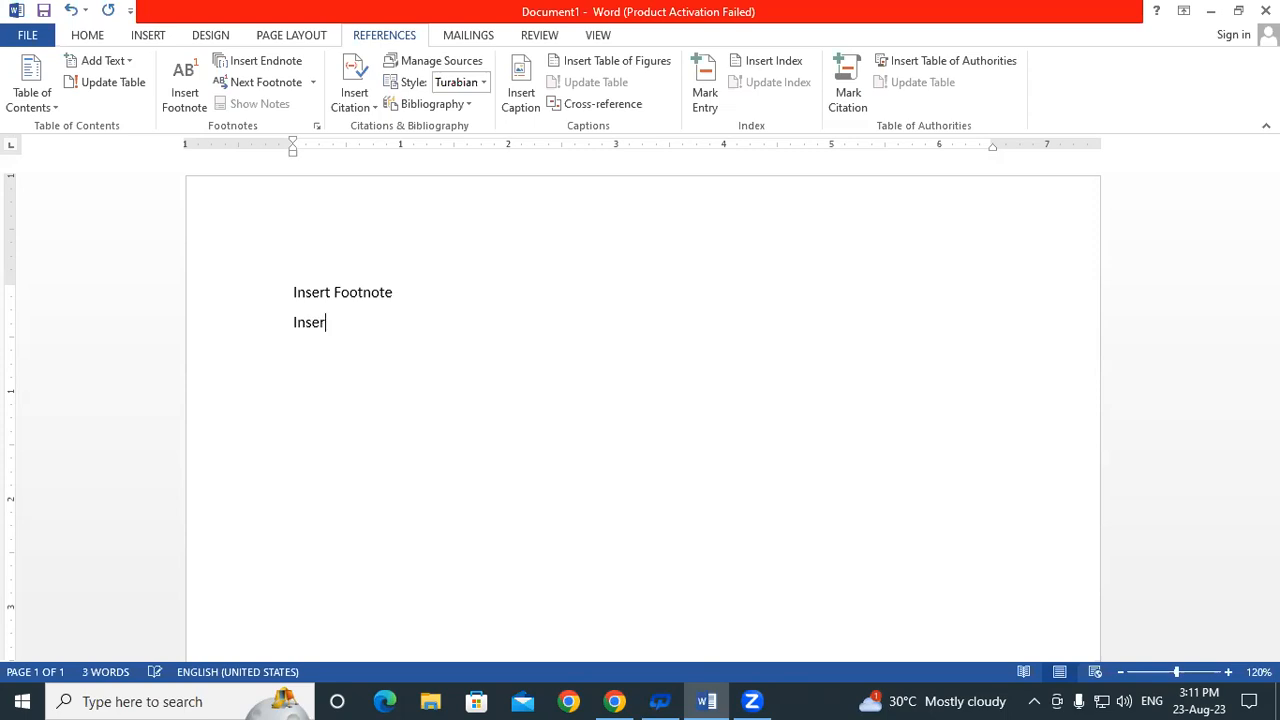
type(" Endnote")
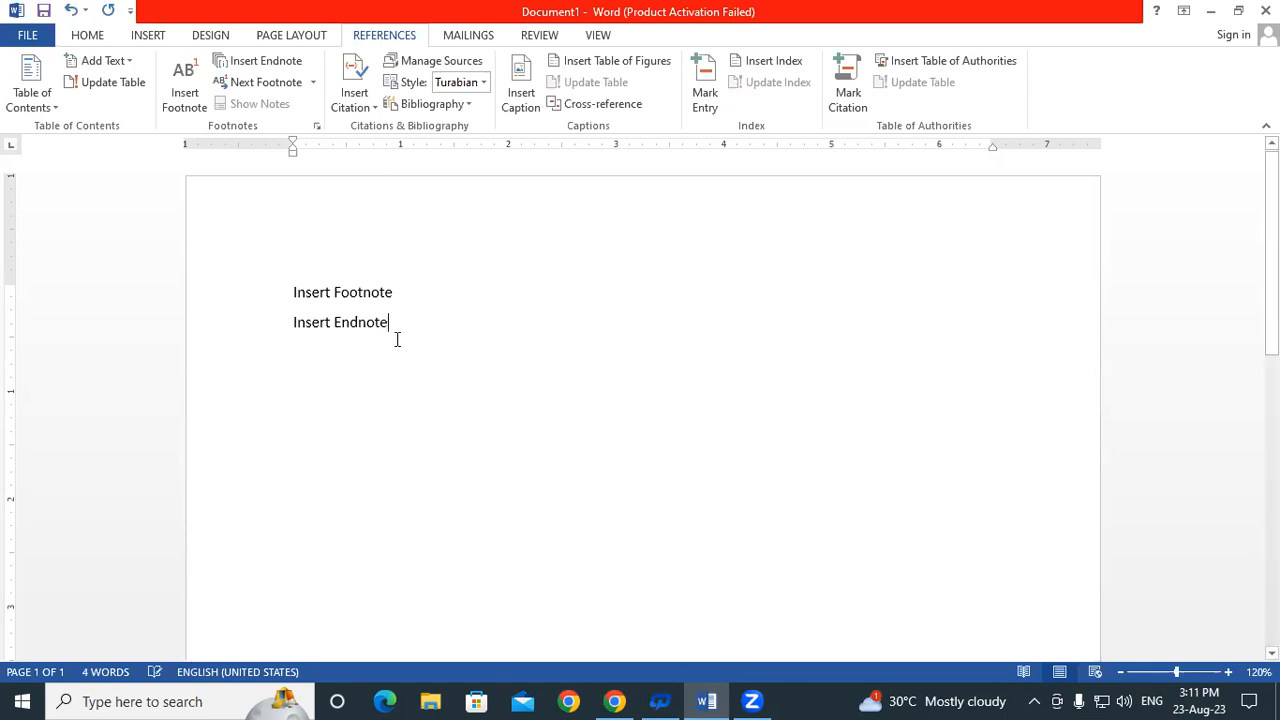
left_click_drag(397, 340, 266, 287)
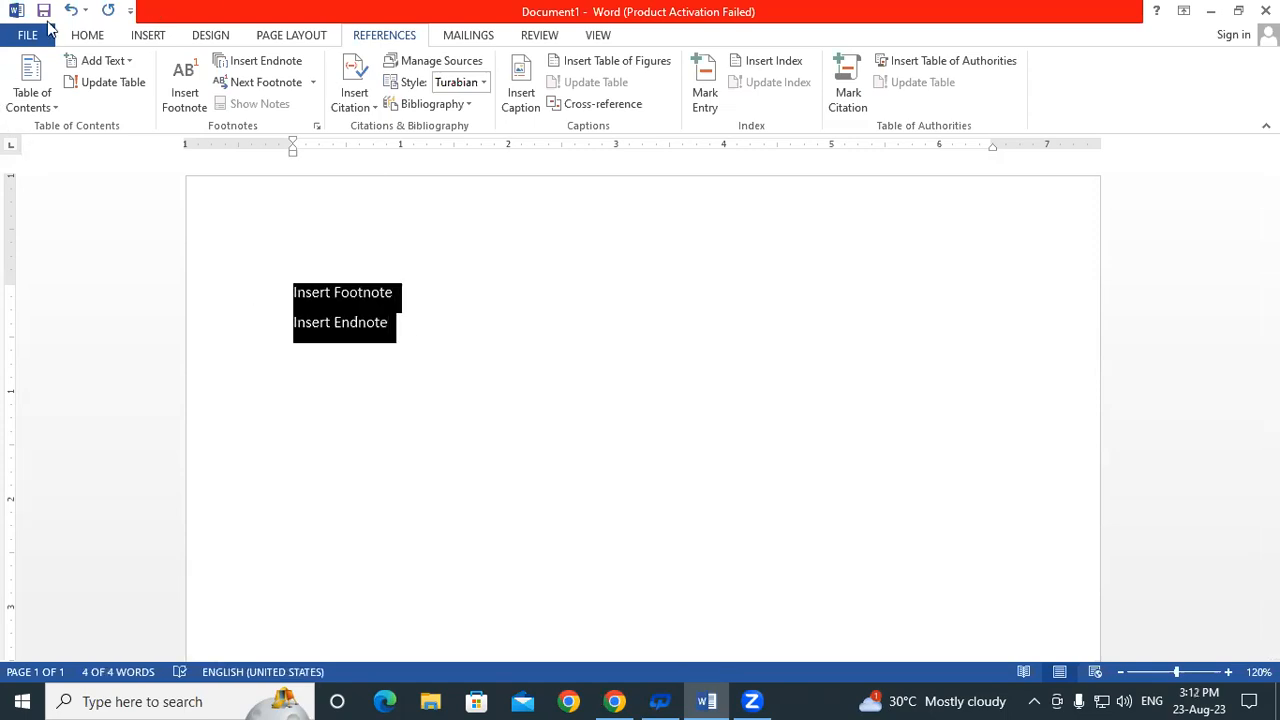
Make both lines bold and grow their font size to 14
left_click(88, 36)
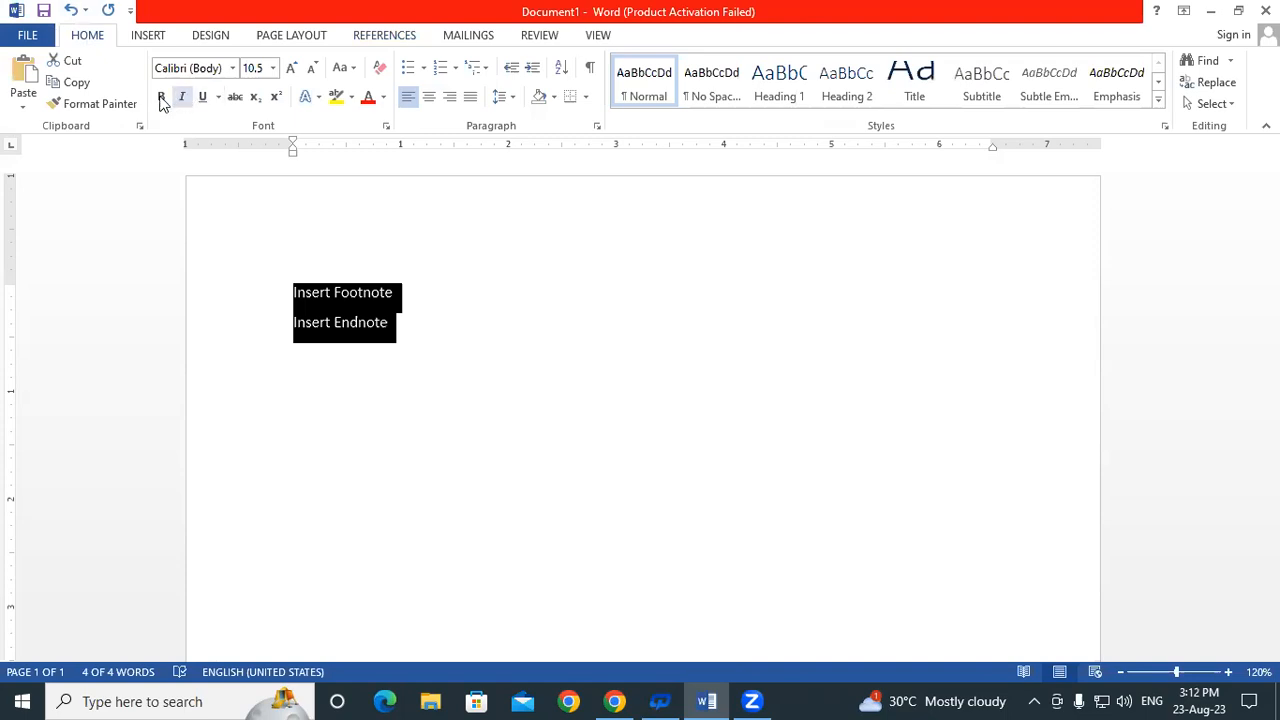
left_click(158, 99)
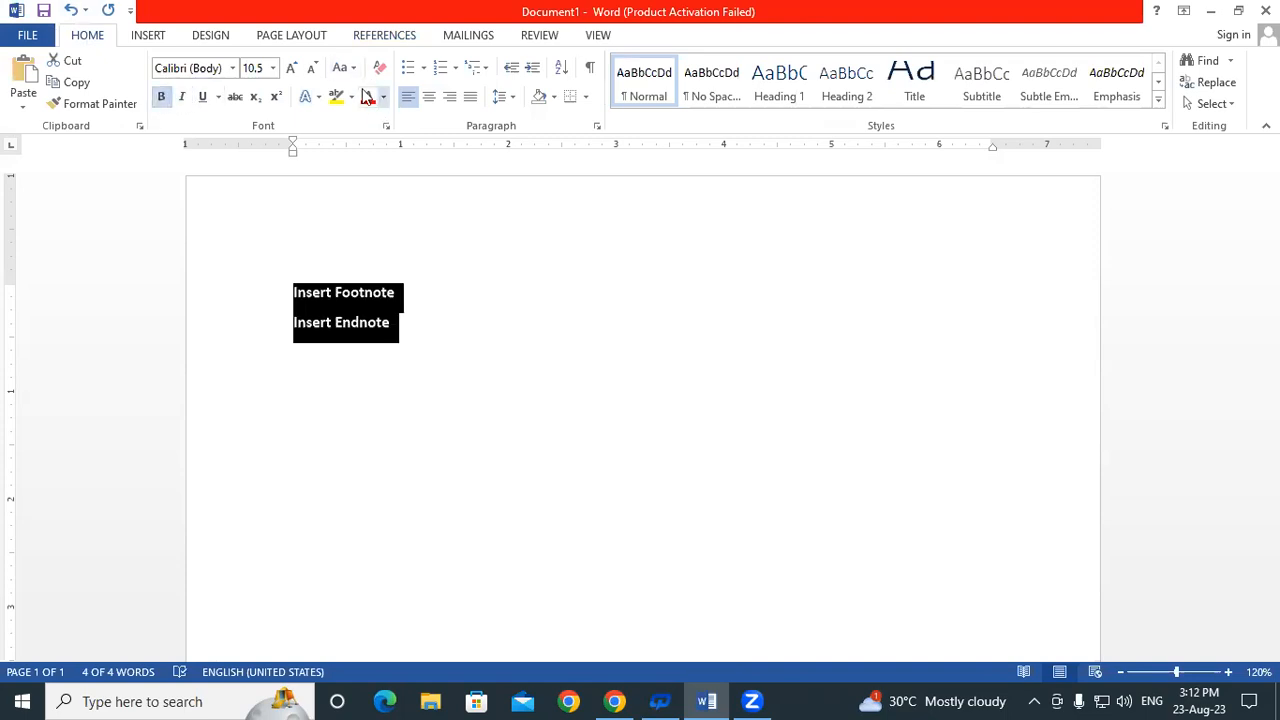
left_click(291, 70)
left_click(291, 70)
left_click(291, 70)
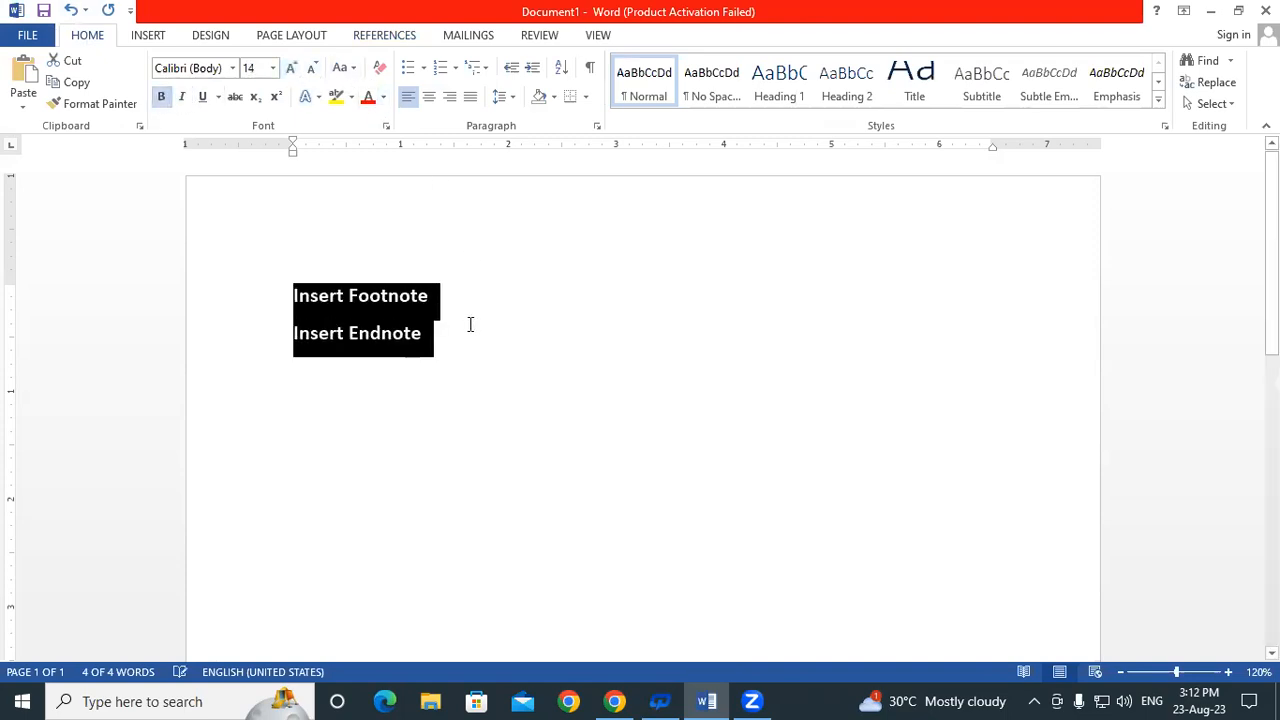
Append (Alt+Ctrl+F) and (Alt+Ctrl+D) to the lines and add Alt+Ctrl+D to the dictionary
left_click(434, 295)
type("(Alt+Ctrl+D")
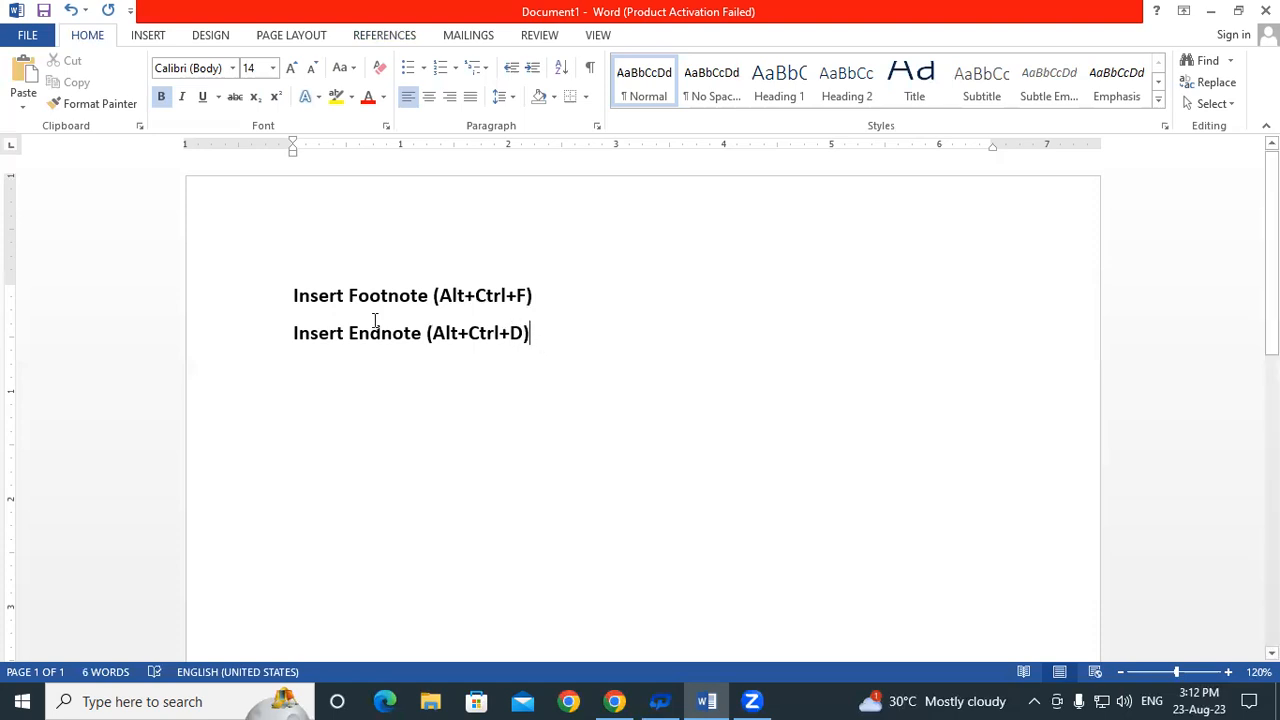
left_click_drag(293, 295, 434, 295)
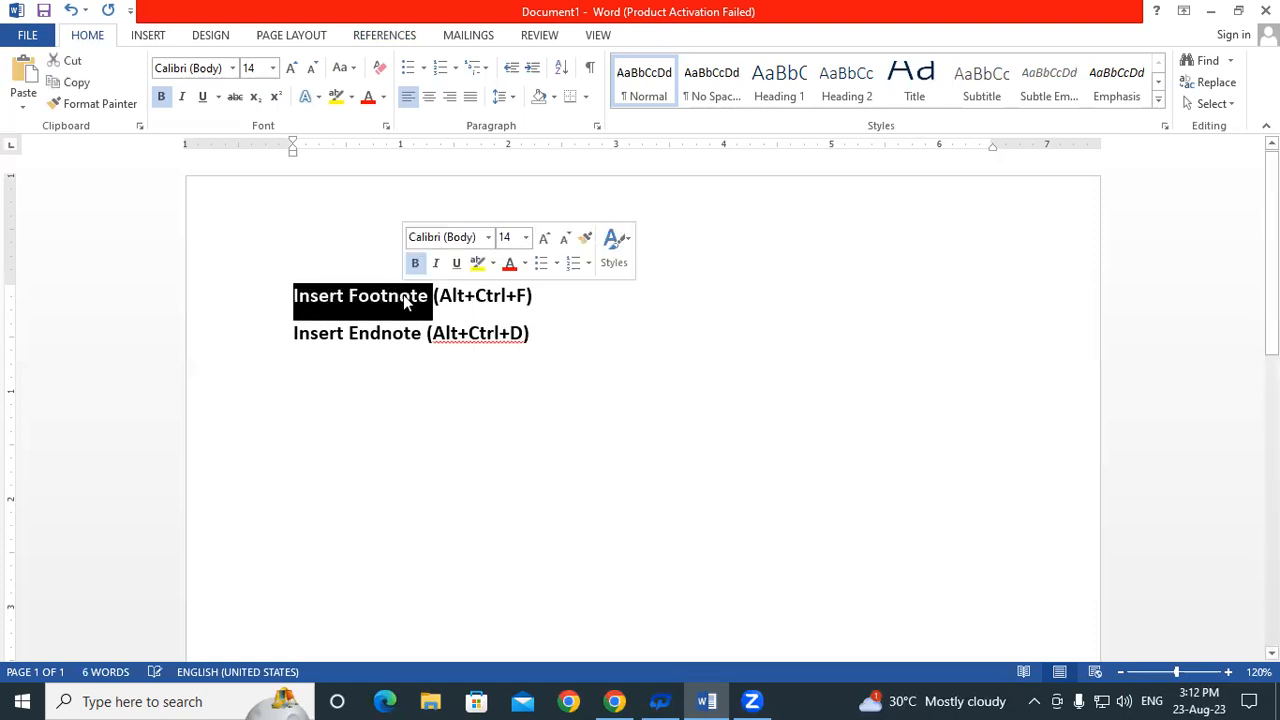
left_click(400, 295)
right_click(478, 338)
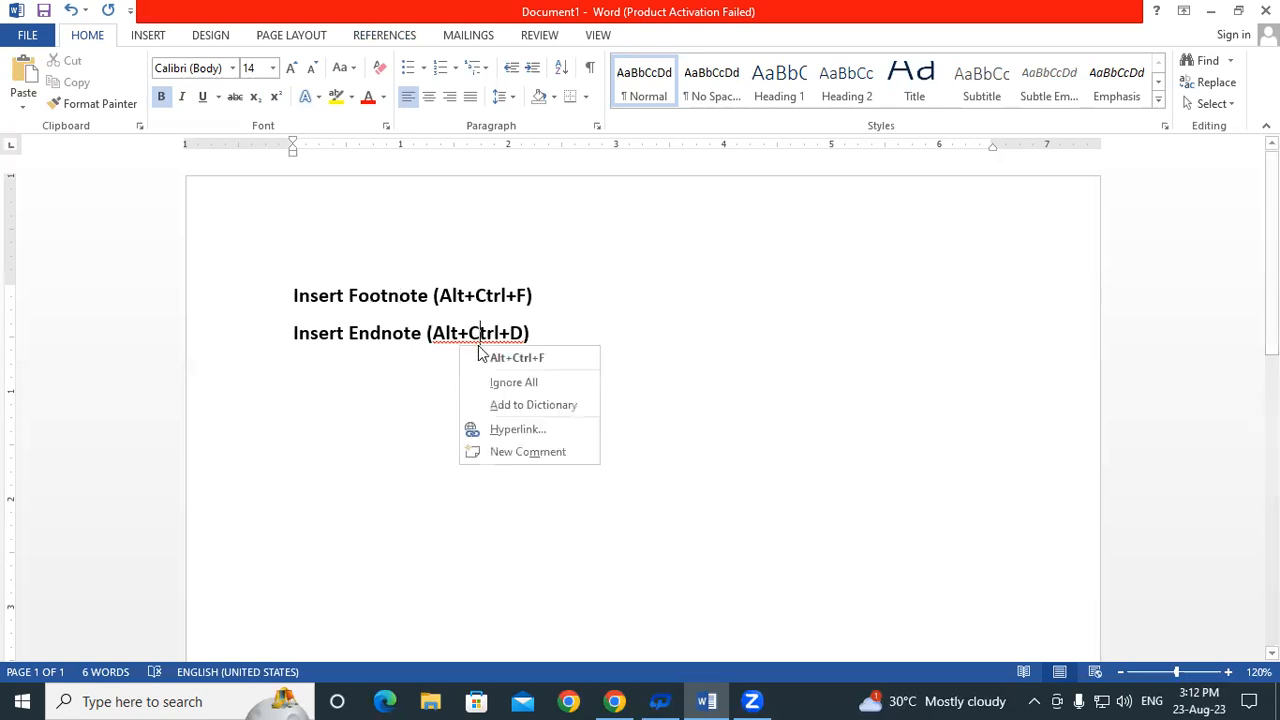
left_click(527, 406)
left_click(543, 343)
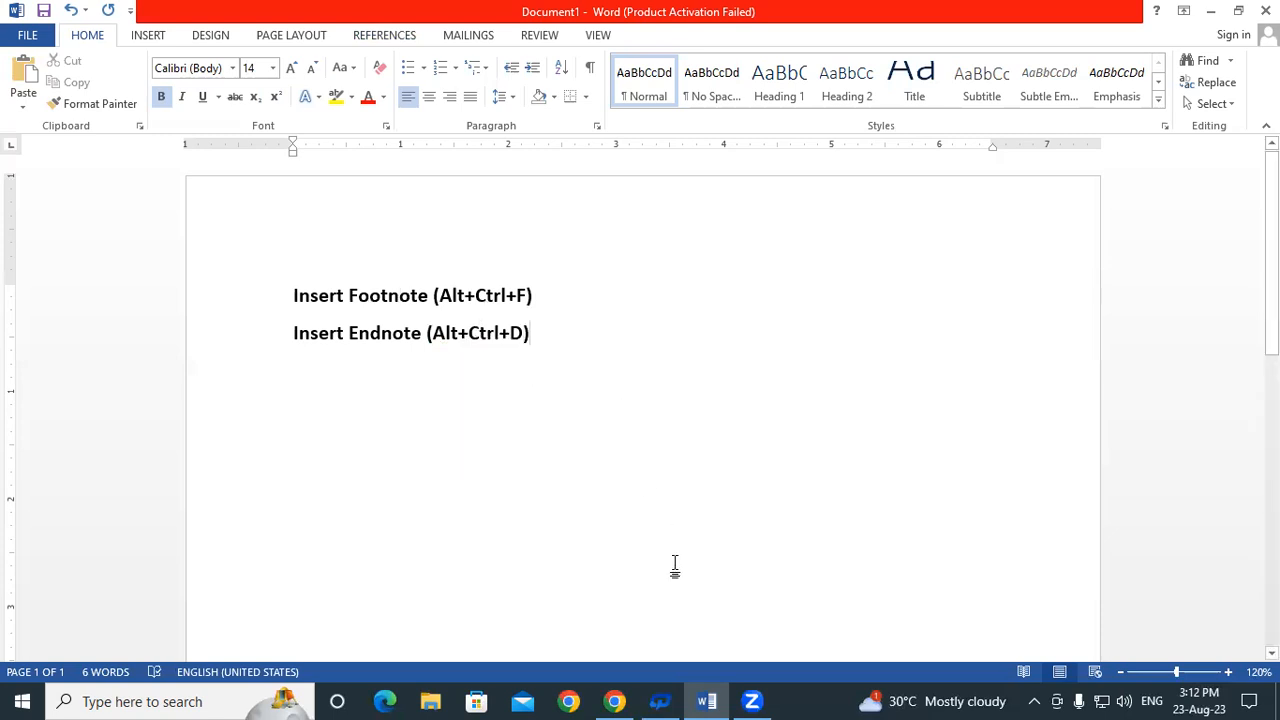
left_click_drag(293, 333, 394, 343)
left_click(393, 336)
left_click(292, 296)
left_click(390, 297)
left_click_drag(395, 300, 428, 300)
left_click(428, 303)
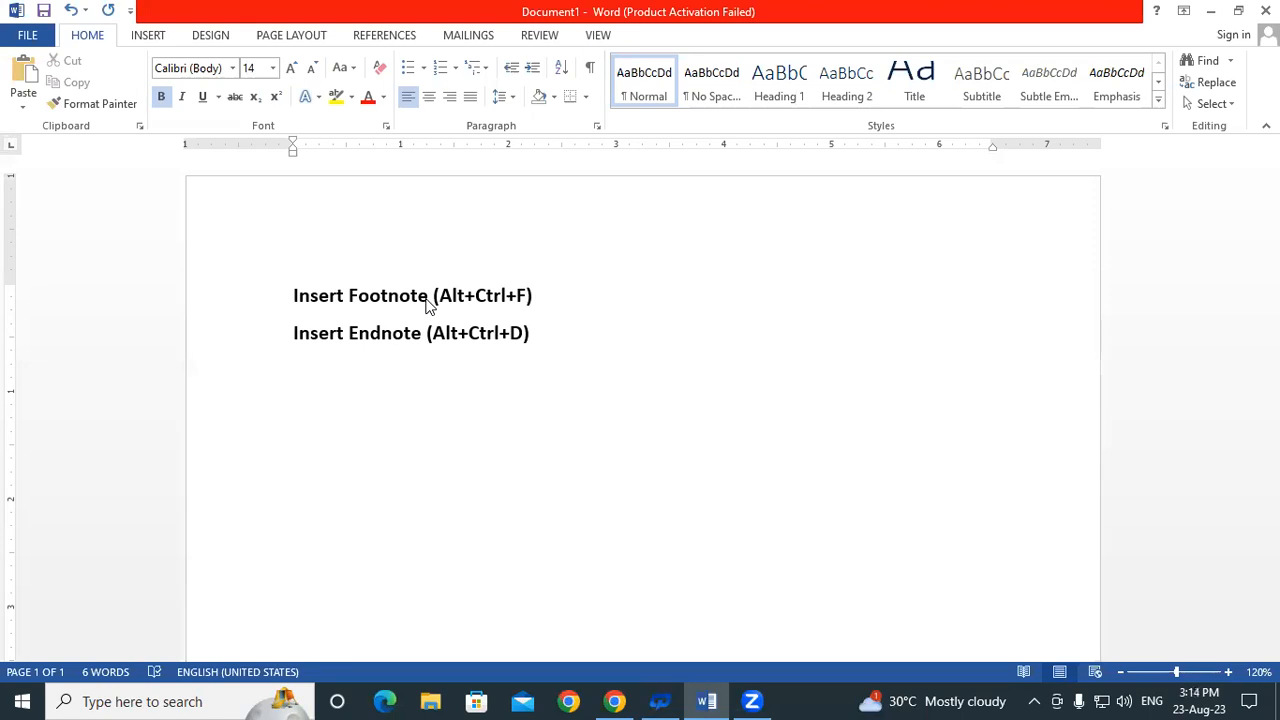
key("Home")
key("shift+Right")
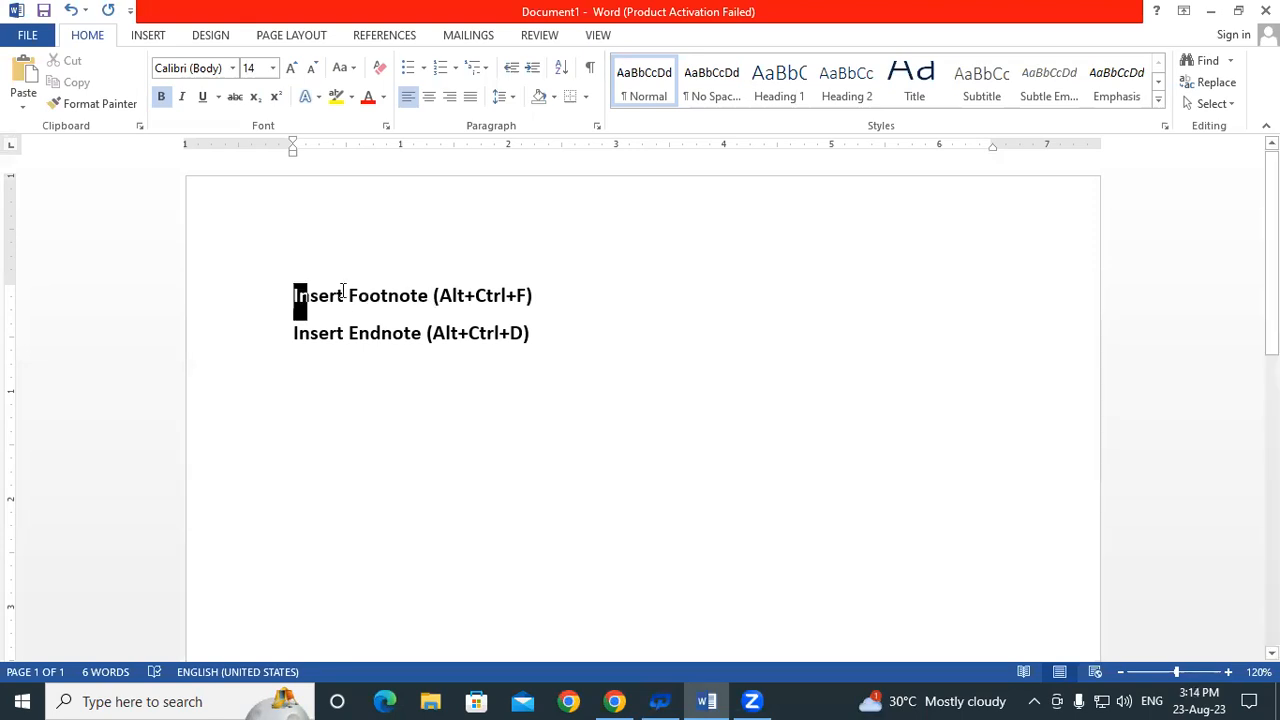
left_click_drag(343, 291, 422, 294)
left_click(413, 293)
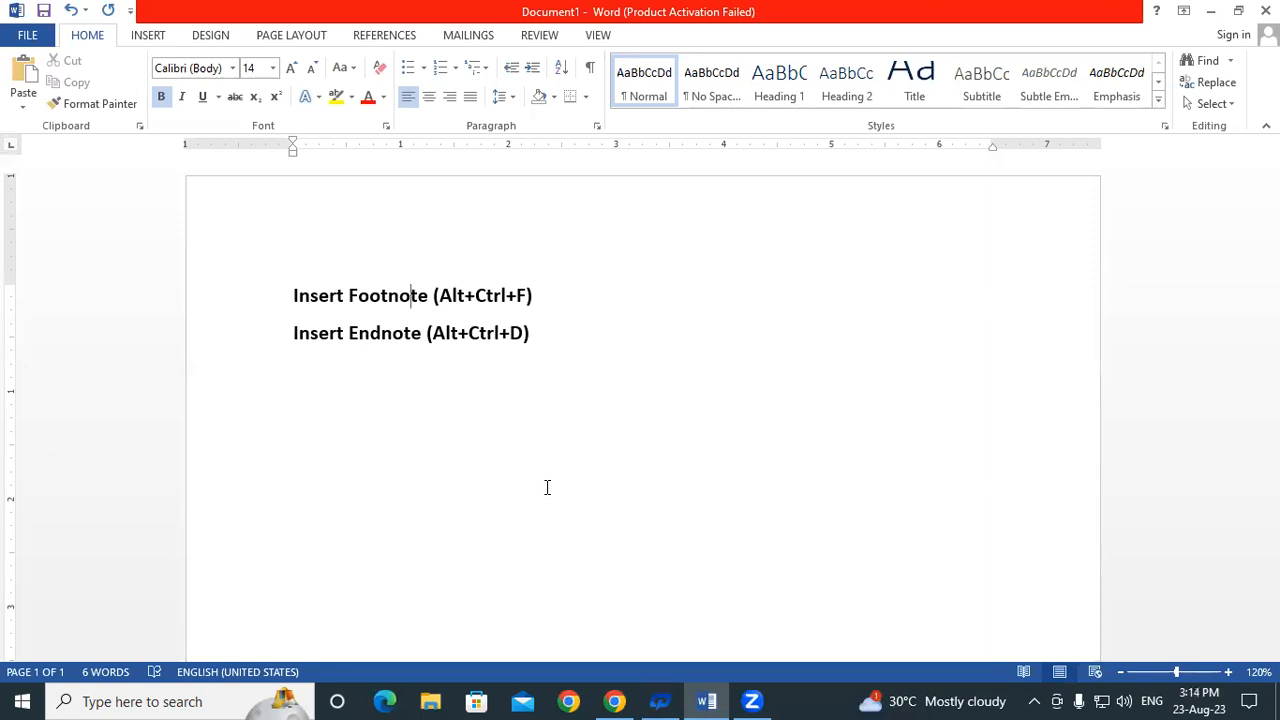
left_click(652, 345)
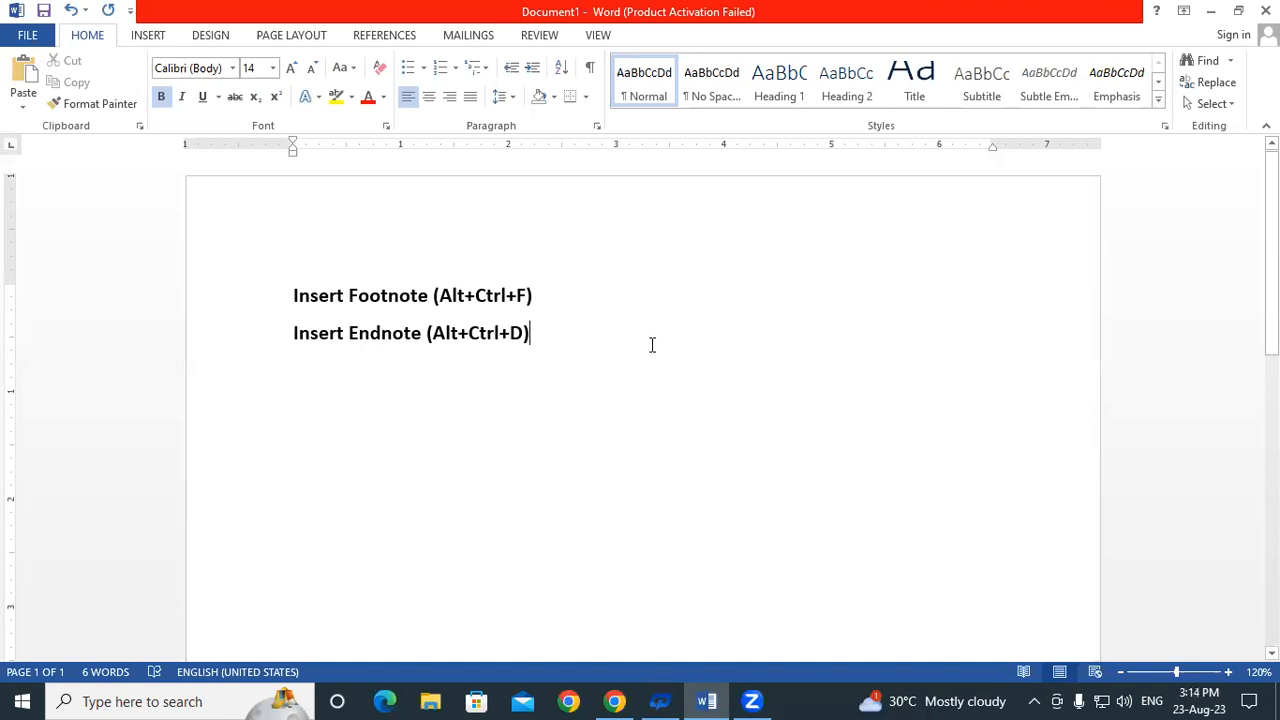
In a new document, generate sample paragraphs with =rand(20) and scroll through both pages
key("ctrl+n")
type("=")
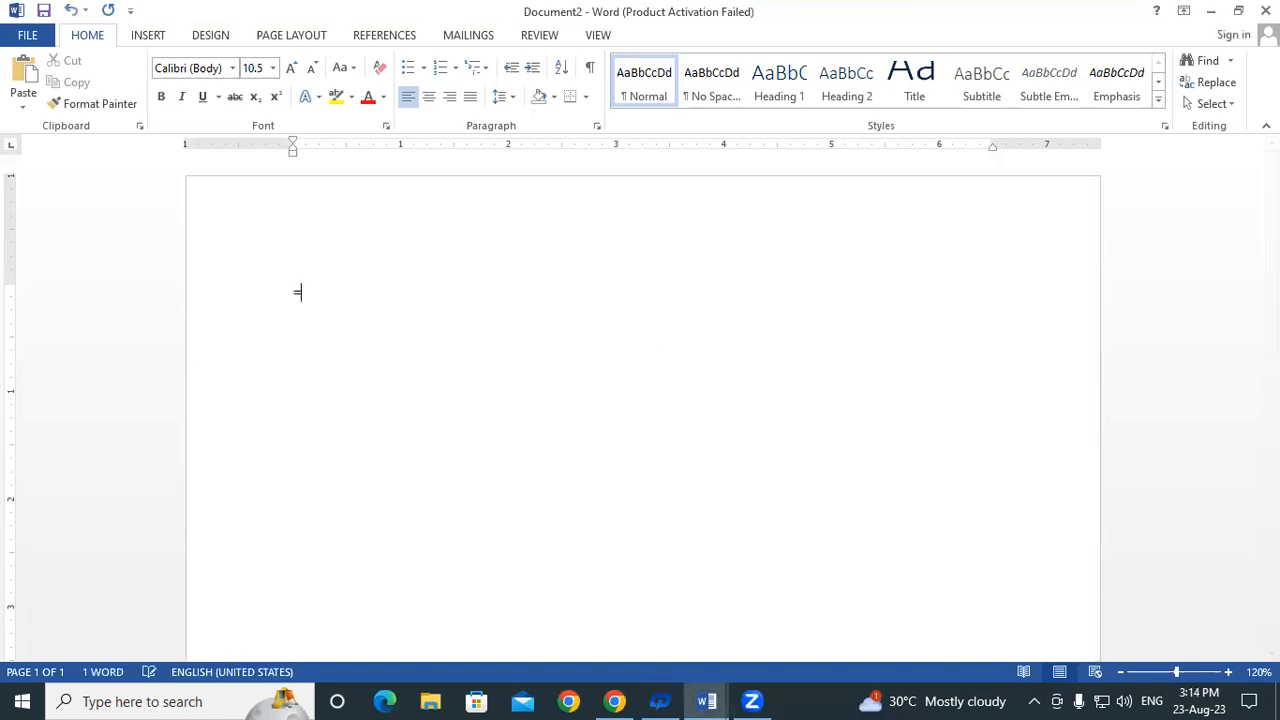
type("rand(20)")
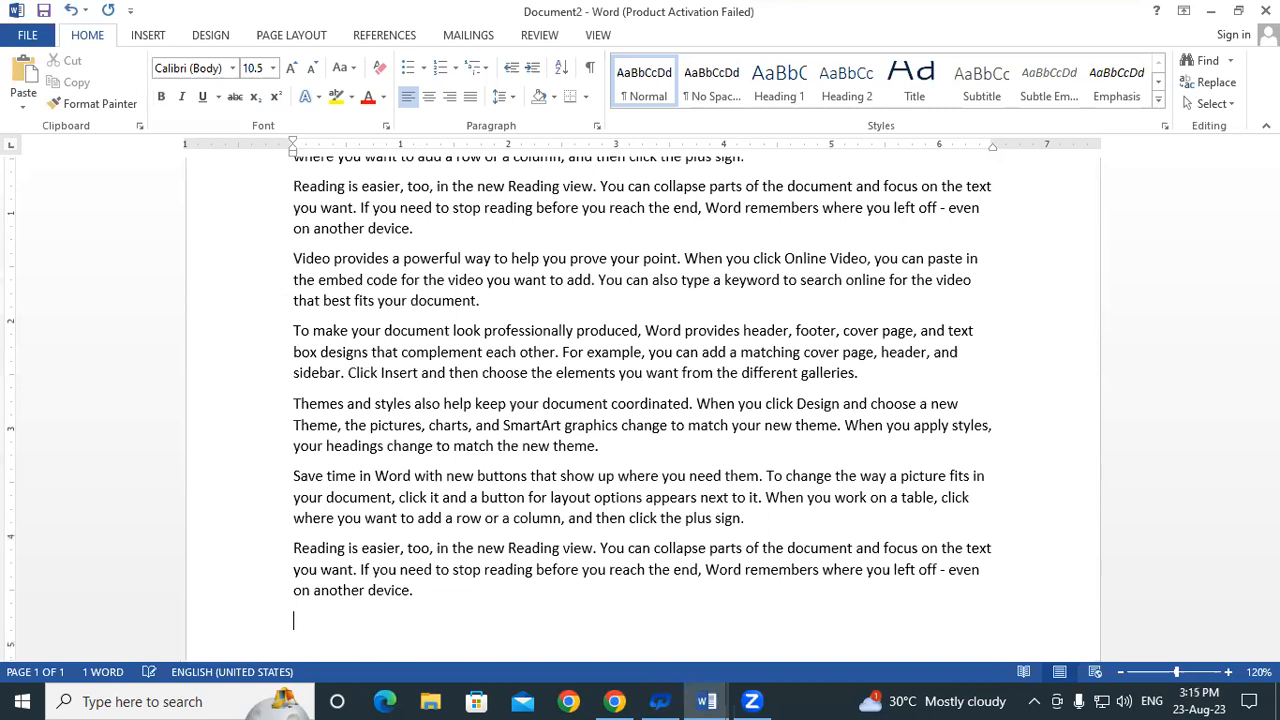
left_click_drag(1272, 470, 1272, 180)
scroll(440, 310, "down", 1)
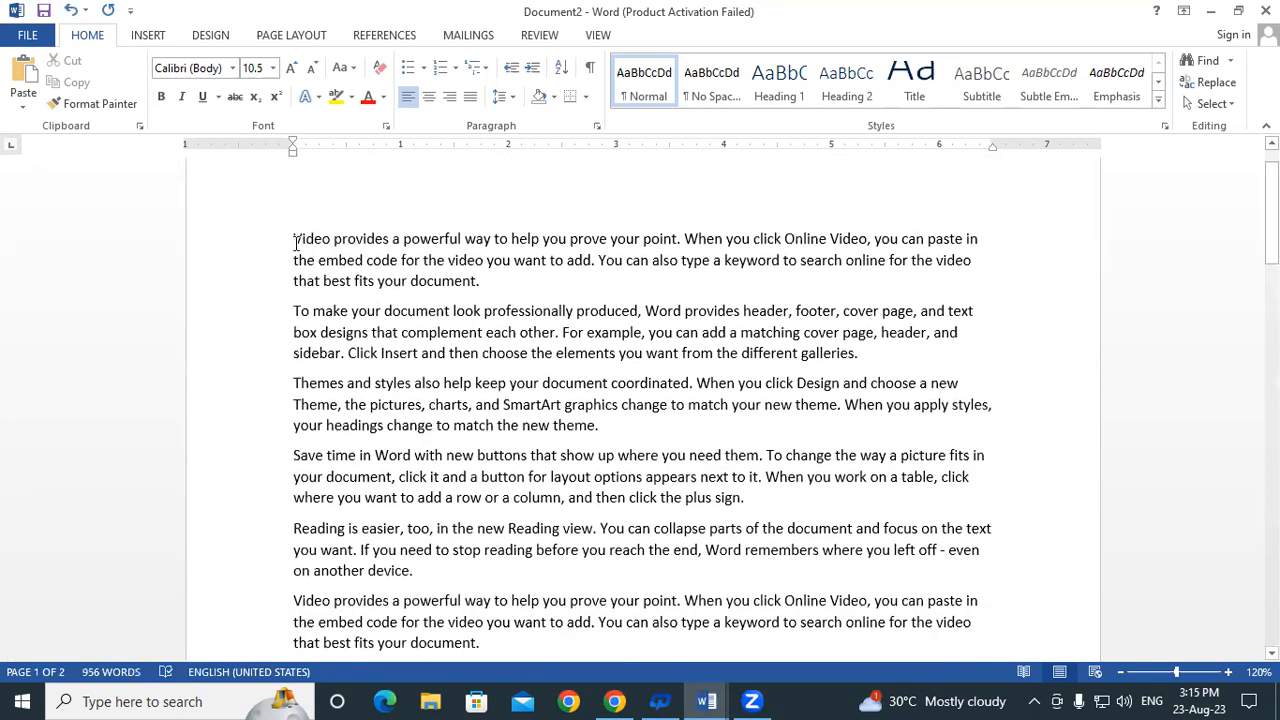
scroll(294, 243, "down", 7)
scroll(326, 318, "down", 5)
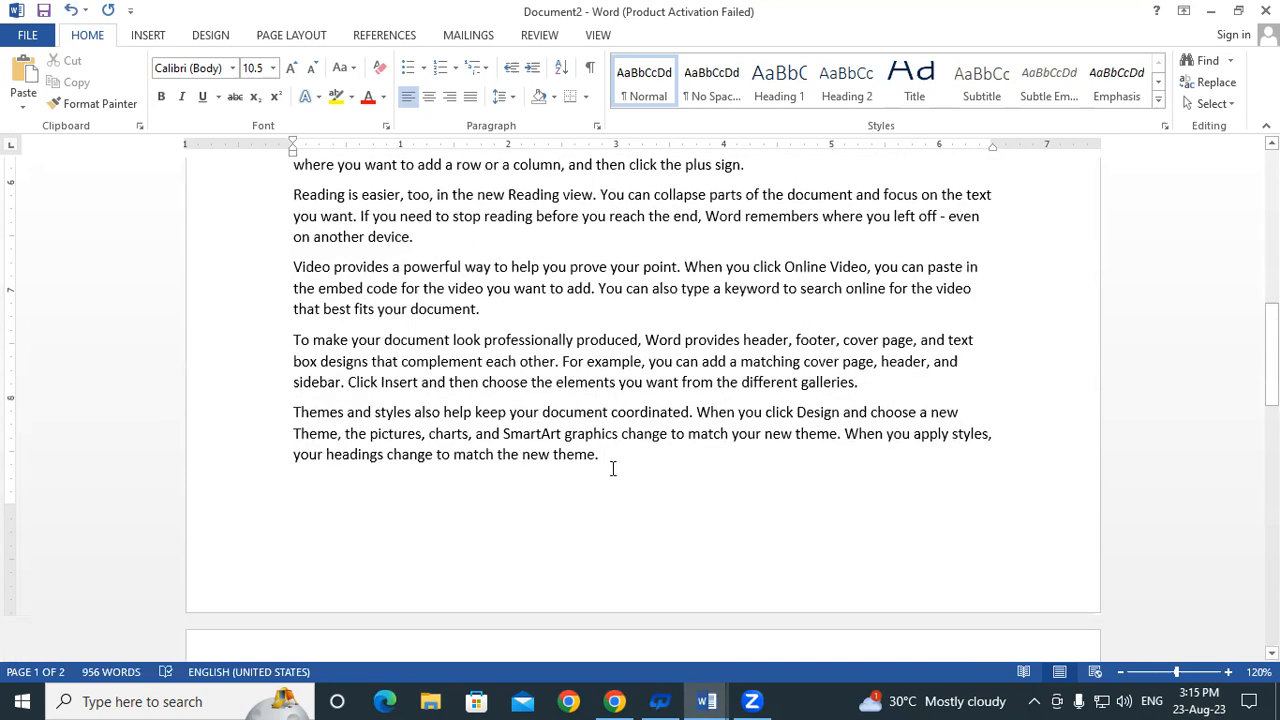
scroll(613, 468, "up", 12)
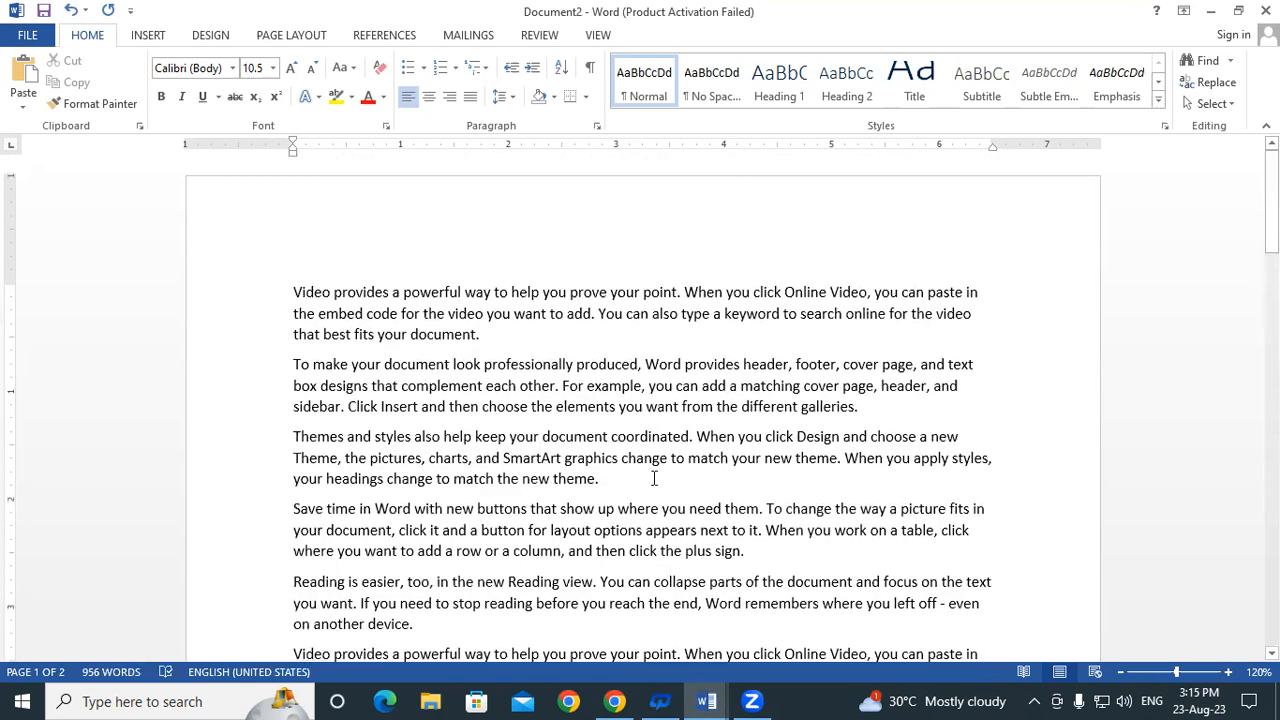
scroll(654, 478, "down", 2)
Type 'SBI' right after 'coordinated.' in the Themes and styles paragraph
left_click_drag(690, 331, 765, 331)
left_click(762, 333)
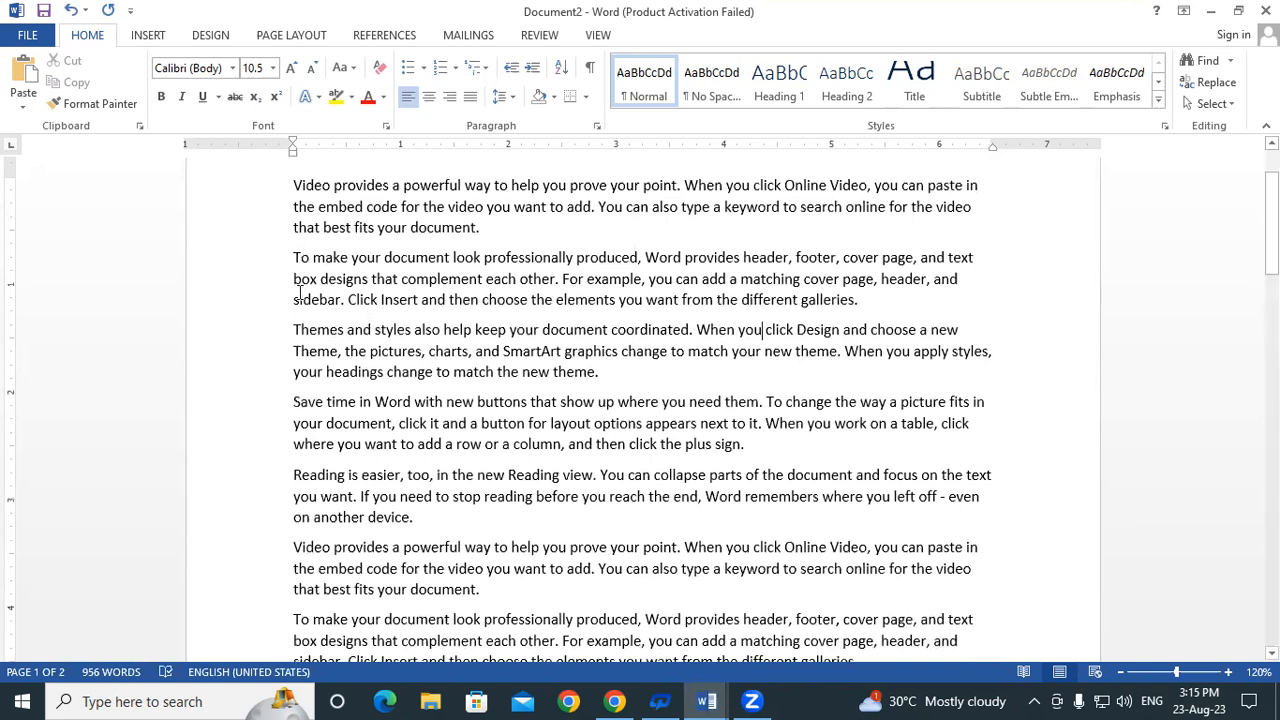
left_click_drag(689, 330, 800, 335)
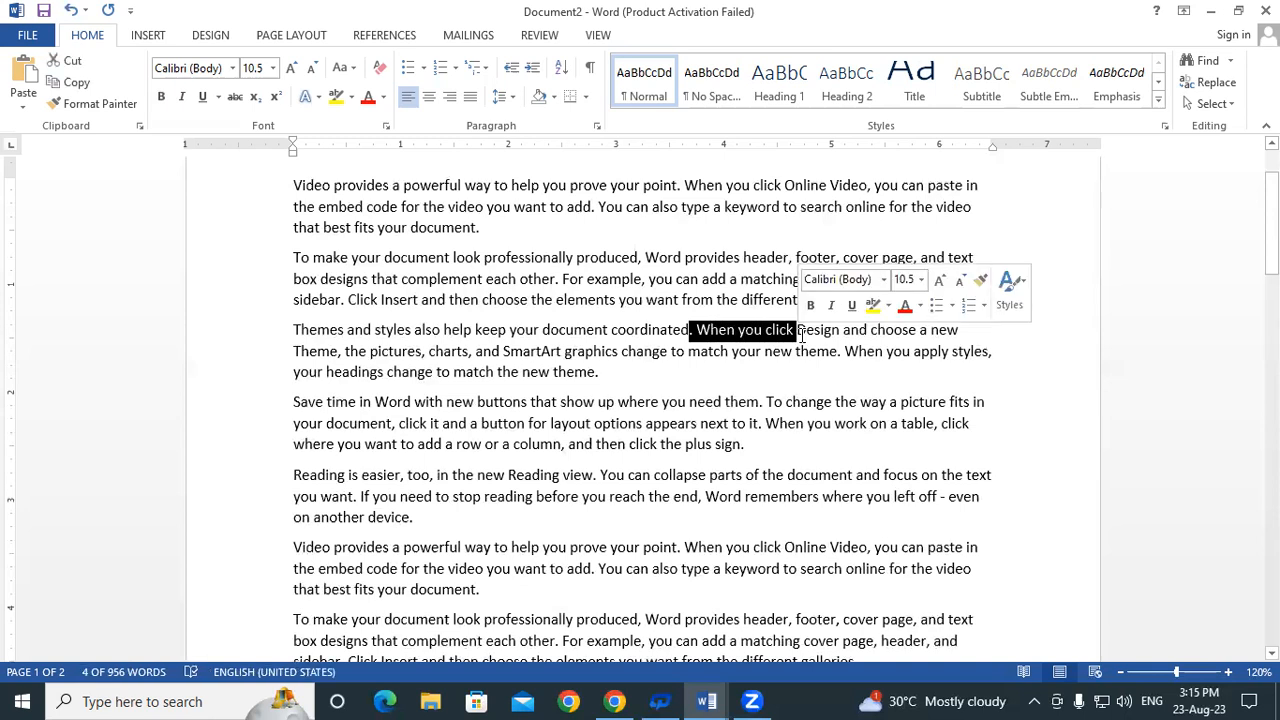
scroll(635, 414, "down", 1)
left_click(772, 389)
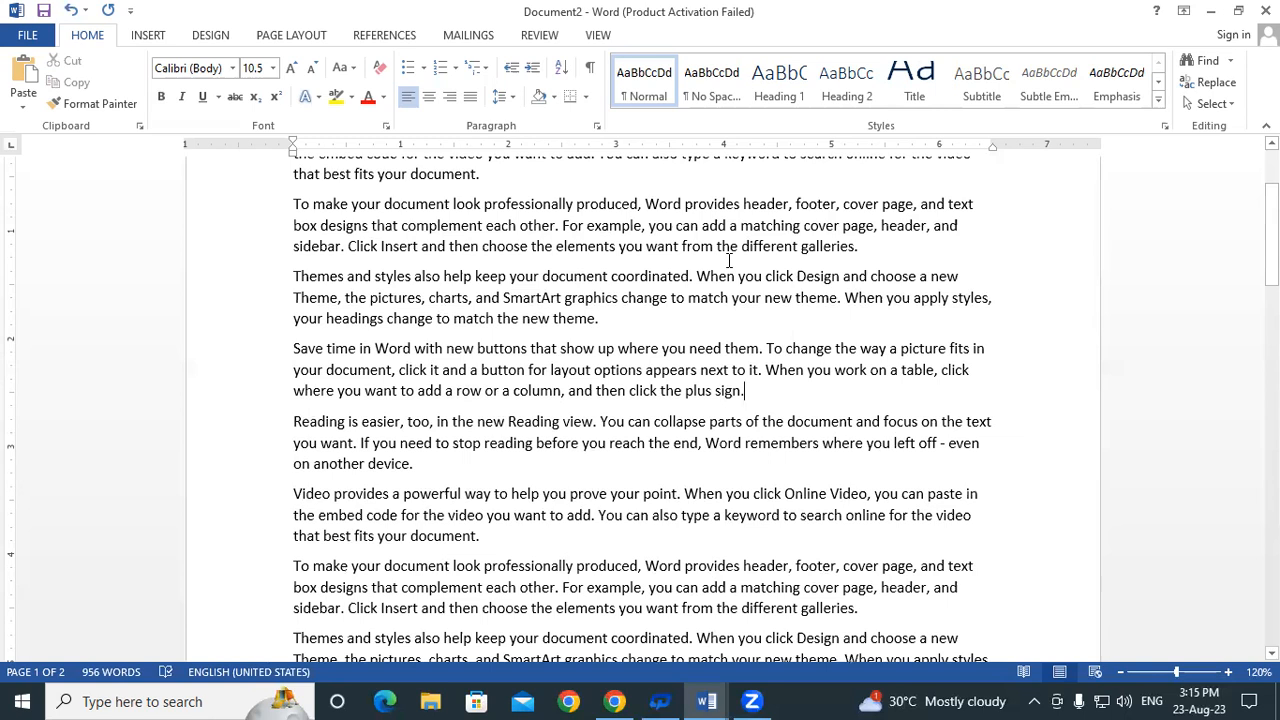
scroll(700, 320, "up", 2)
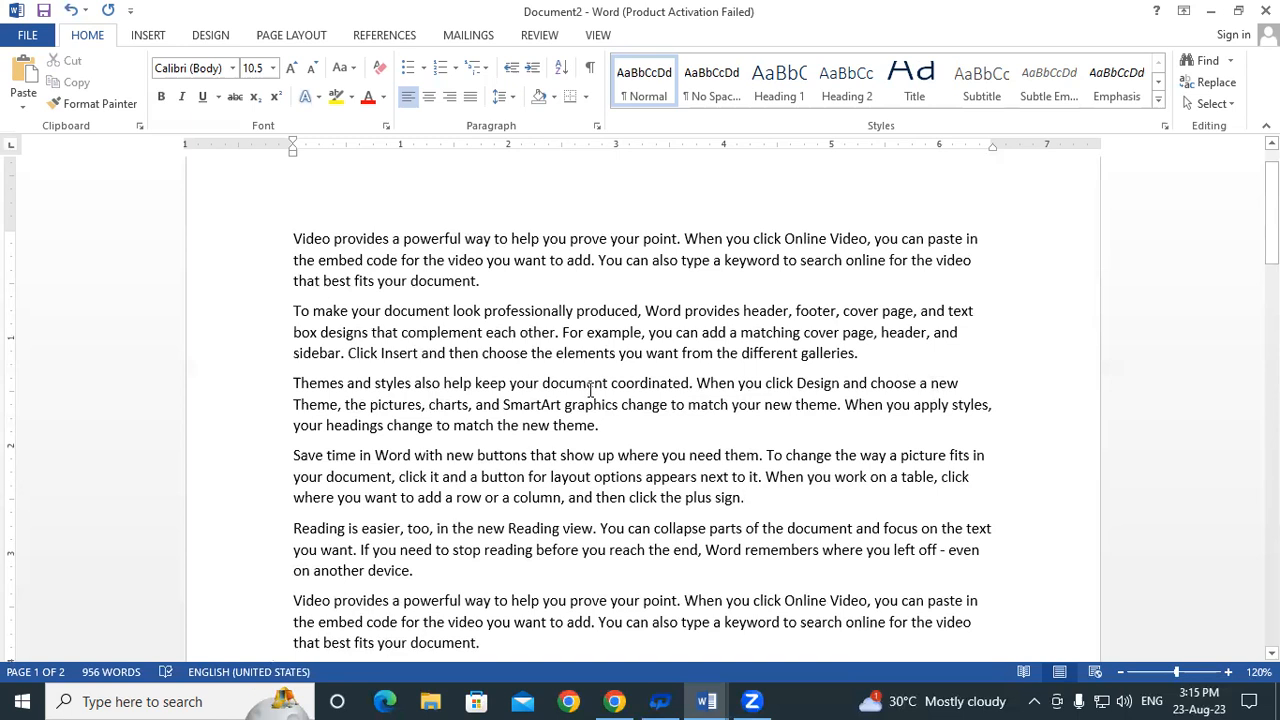
scroll(565, 440, "down", 12)
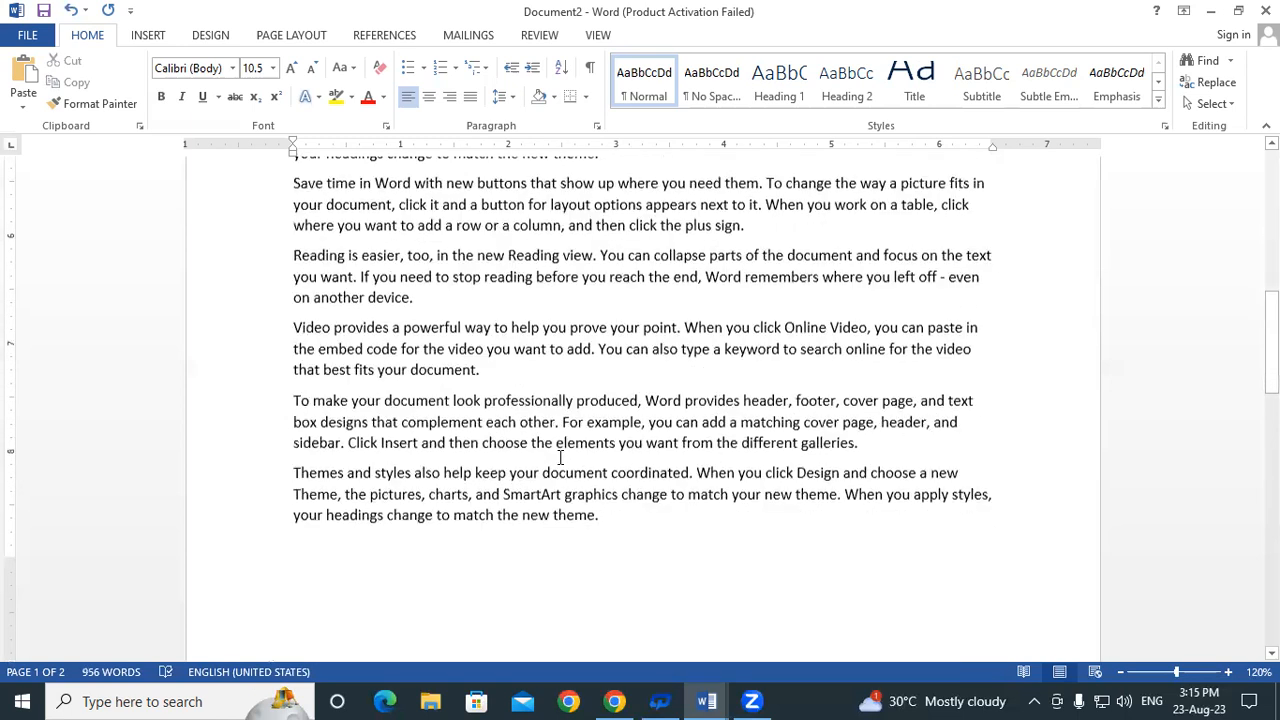
scroll(560, 458, "down", 3)
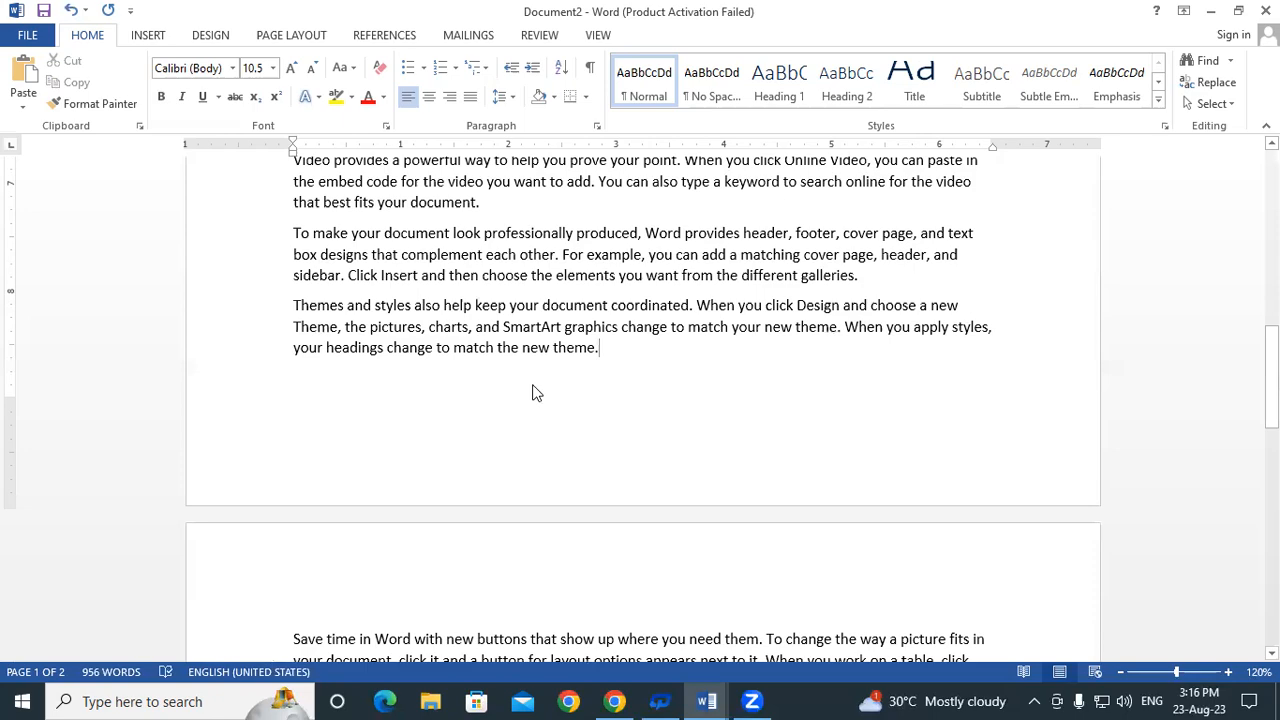
scroll(560, 404, "up", 14)
scroll(560, 404, "down", 3)
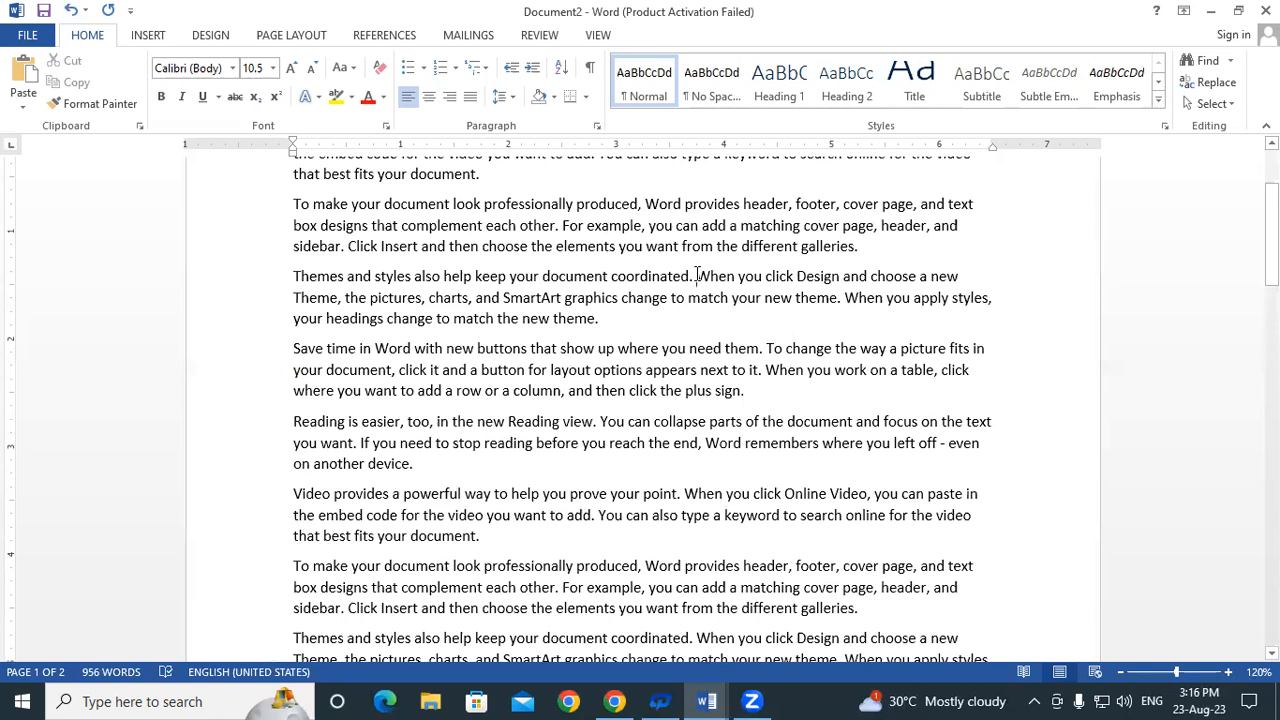
left_click(697, 276)
type("SBI")
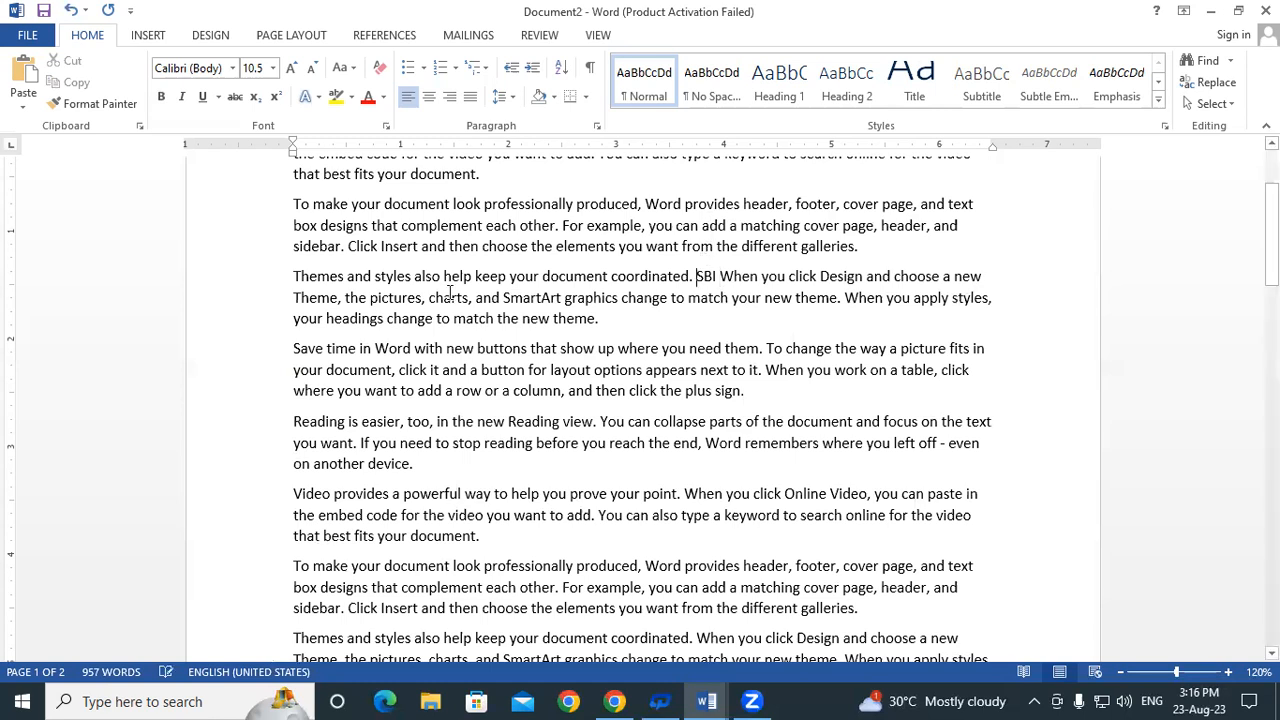
Select the abbreviation 'SBI' in the Themes paragraph and show the REFERENCES ribbon
left_click_drag(299, 283, 622, 272)
left_click(621, 274)
left_click_drag(695, 276, 728, 277)
left_click(737, 297)
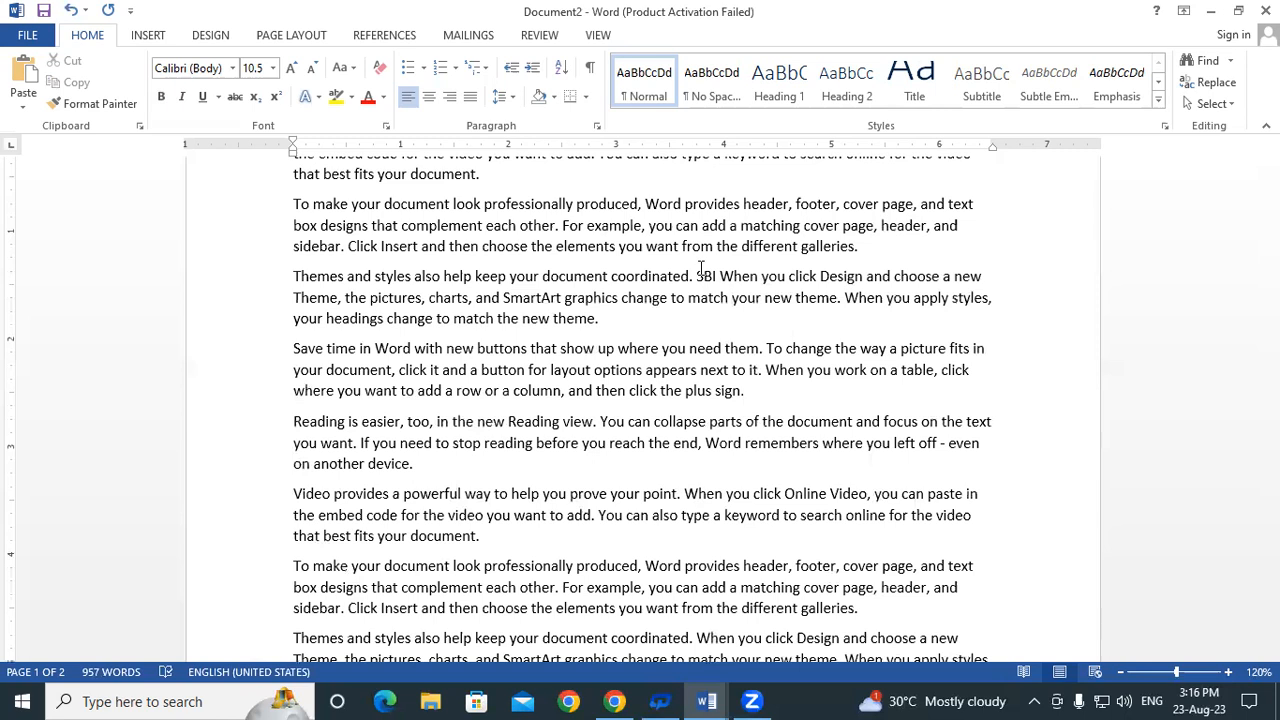
left_click_drag(697, 276, 716, 278)
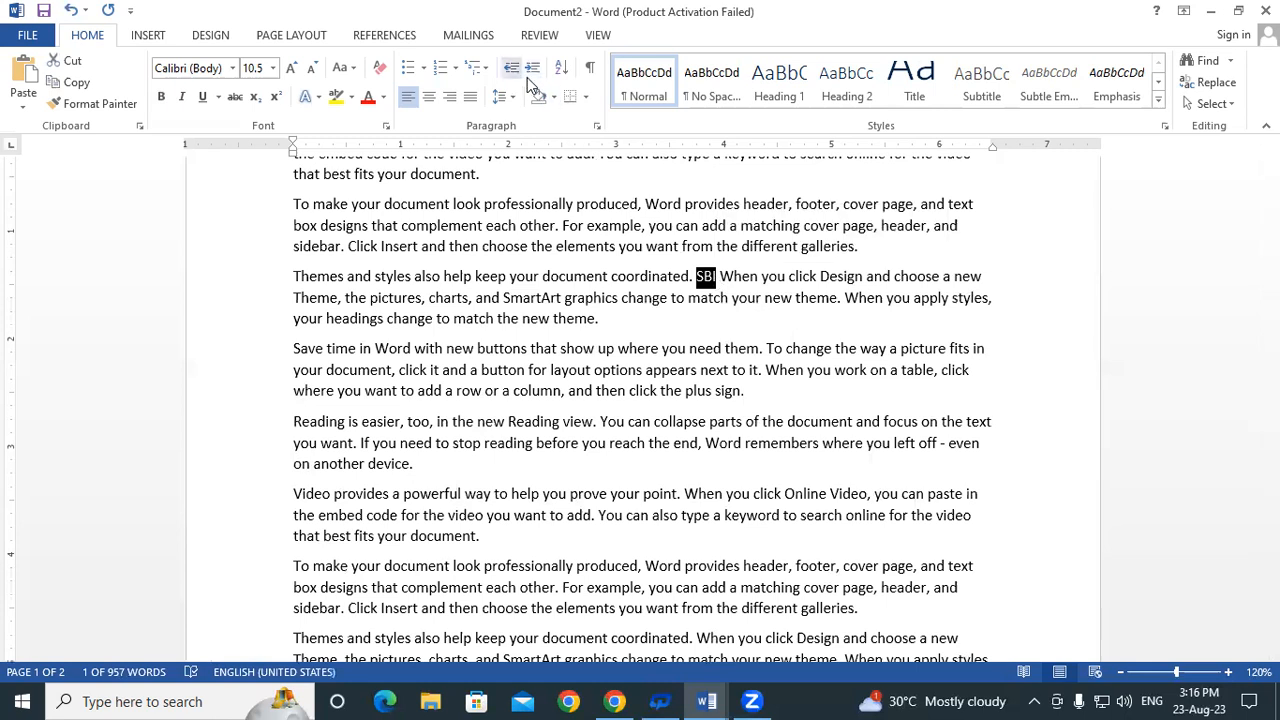
left_click(378, 36)
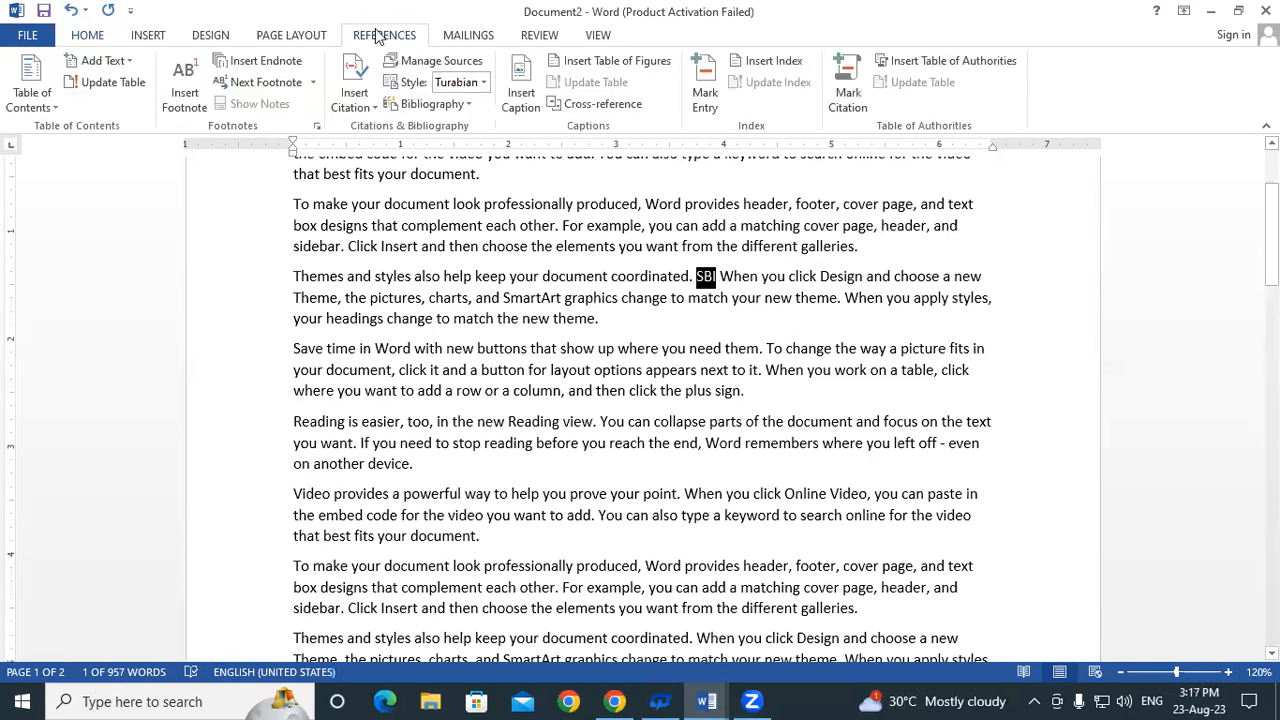
Insert footnote 1 on SBI with the text 'SBI(STATE BANK OF INDIA)'
left_click(180, 78)
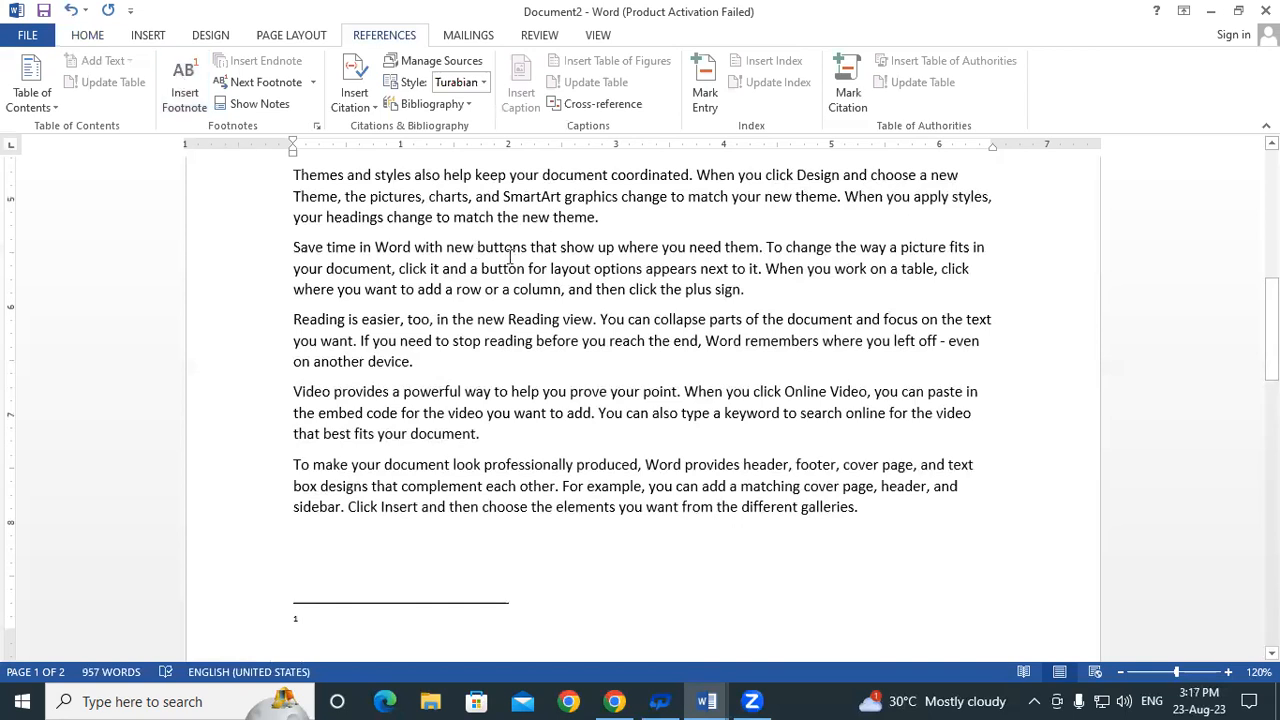
scroll(510, 257, "up", 4)
scroll(510, 257, "down", 6)
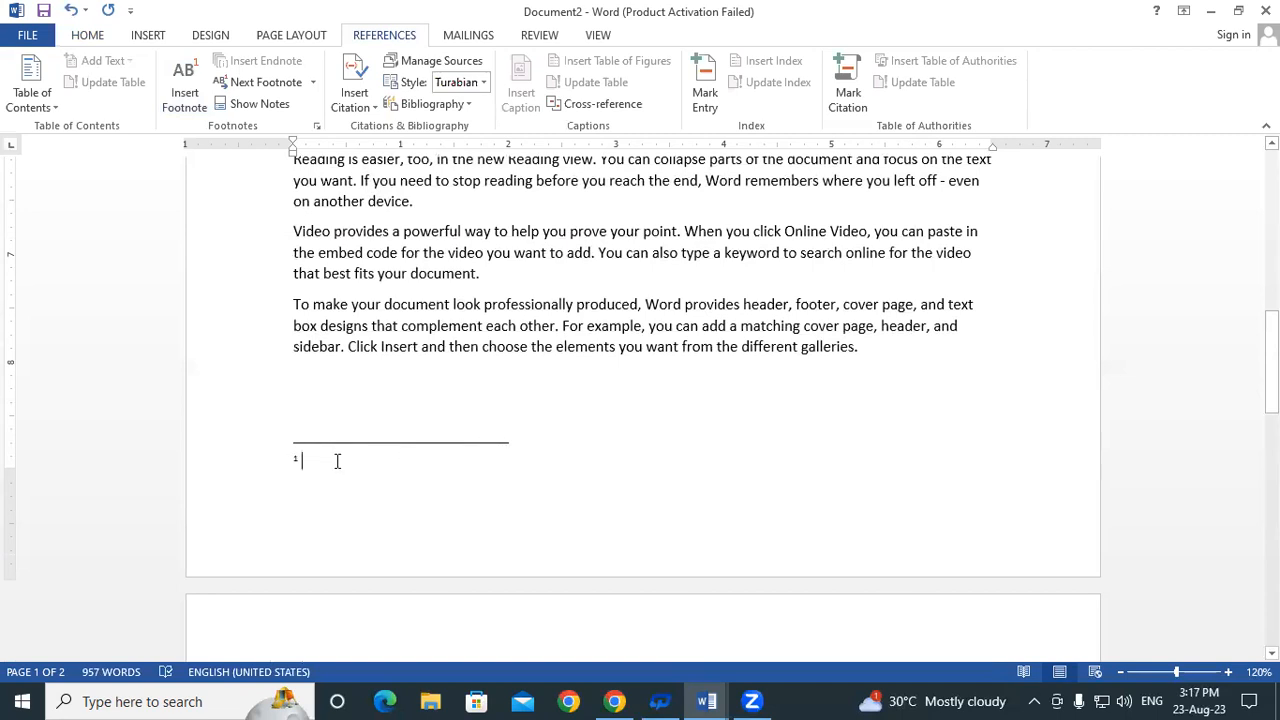
type("SBI(STA")
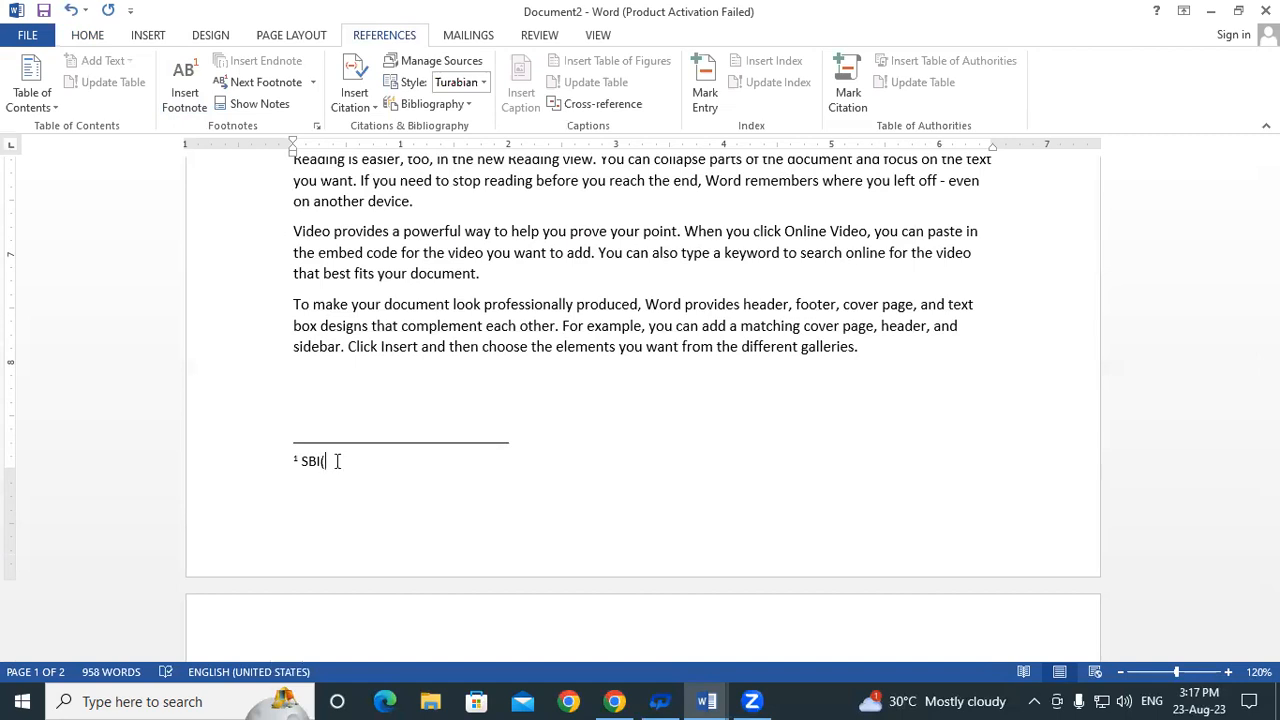
type("TE BANK OF INDIA")
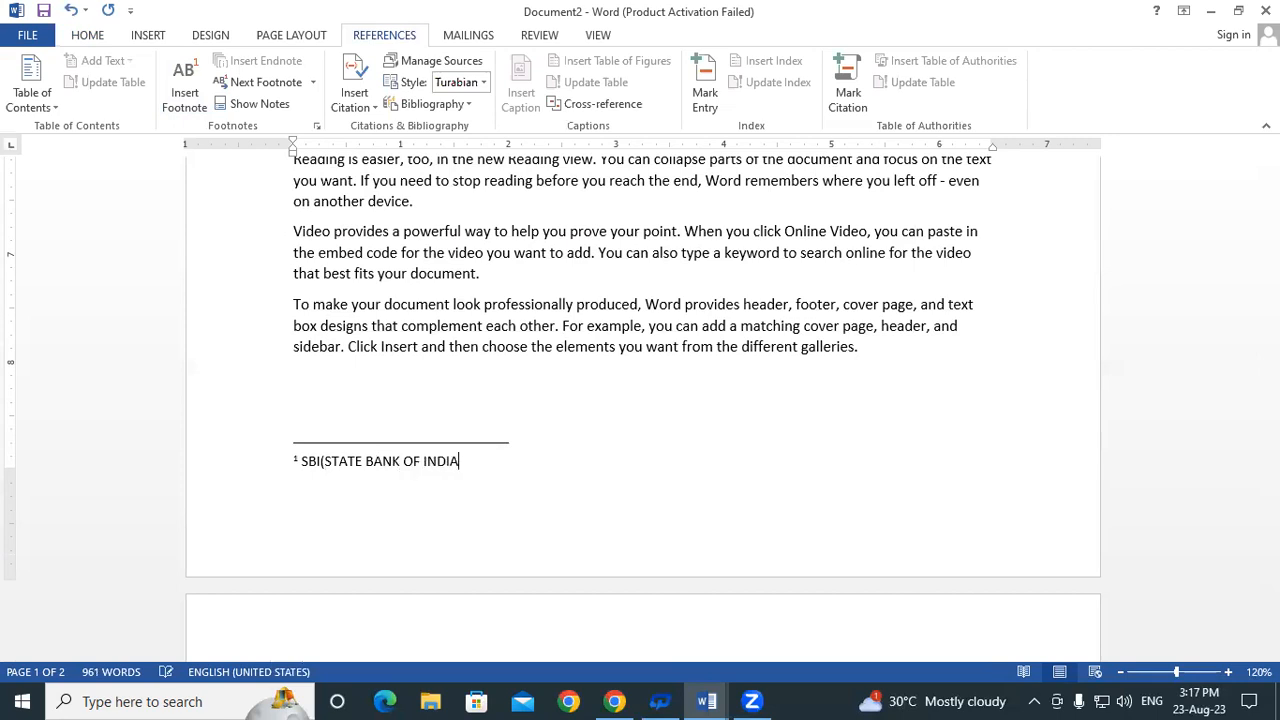
type(")")
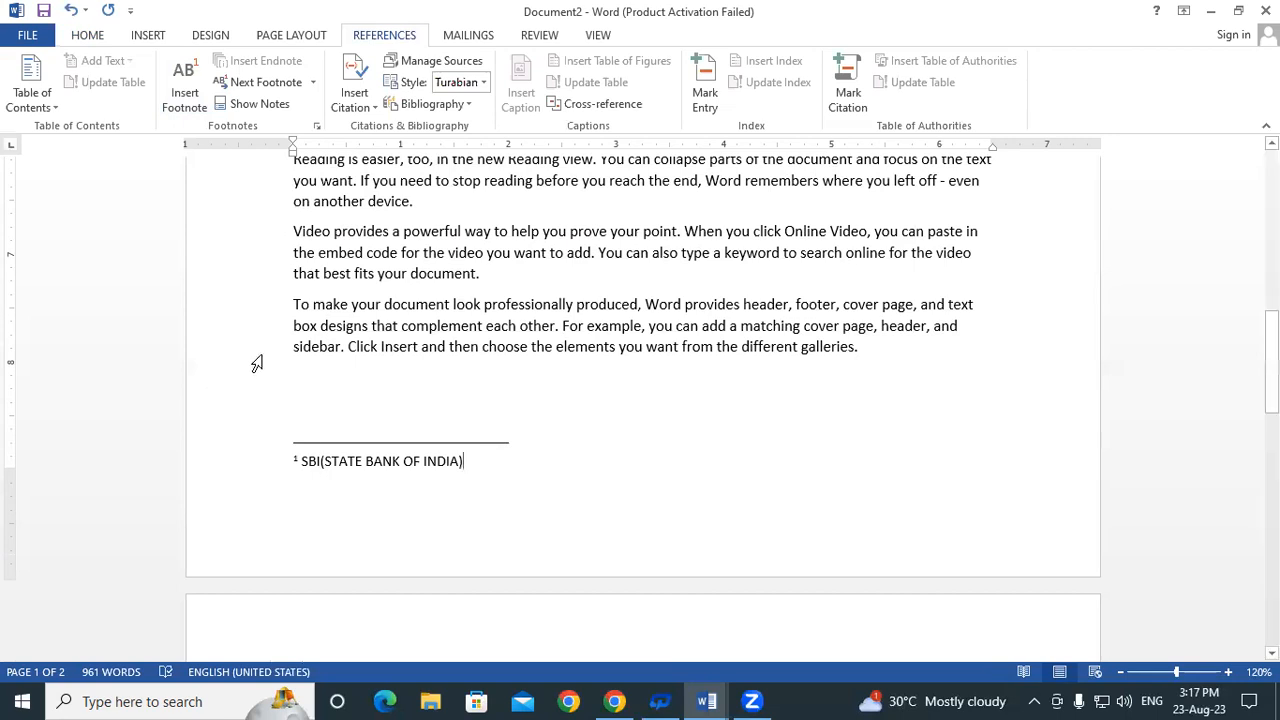
scroll(257, 363, "up", 5)
scroll(257, 363, "up", 3)
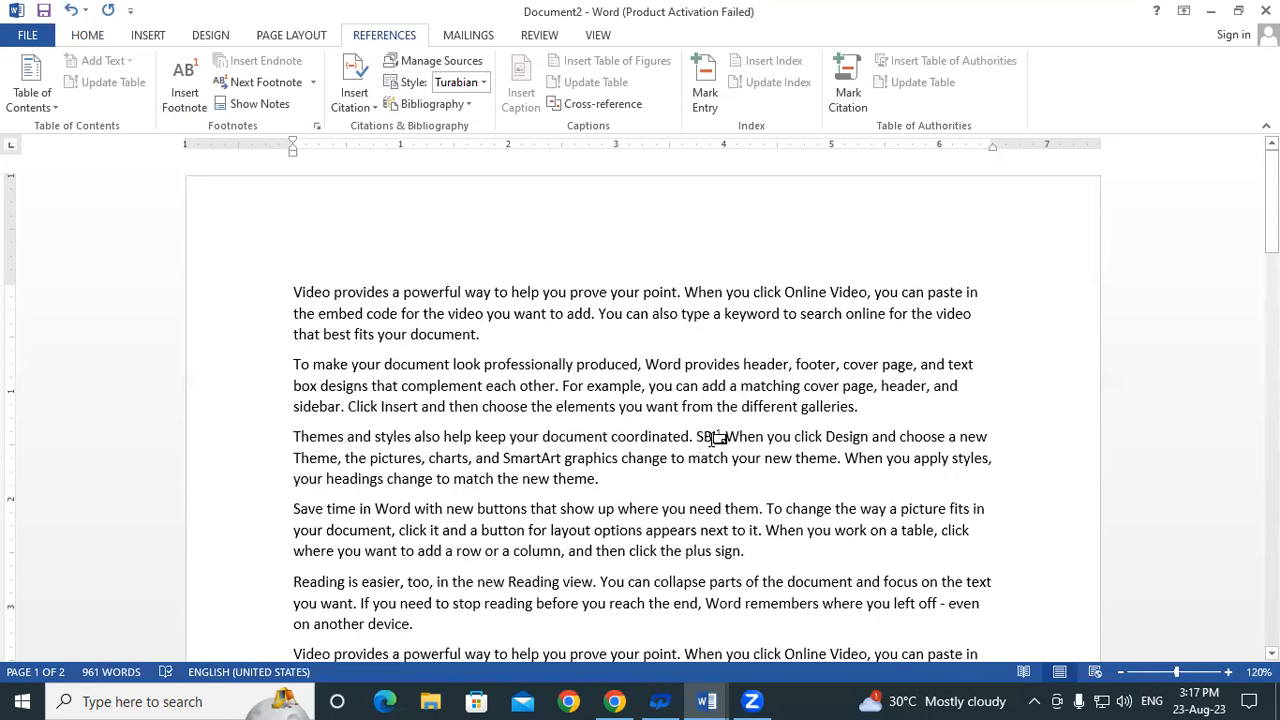
mouse_move(710, 437)
scroll(735, 318, "down", 1)
scroll(745, 317, "down", 3)
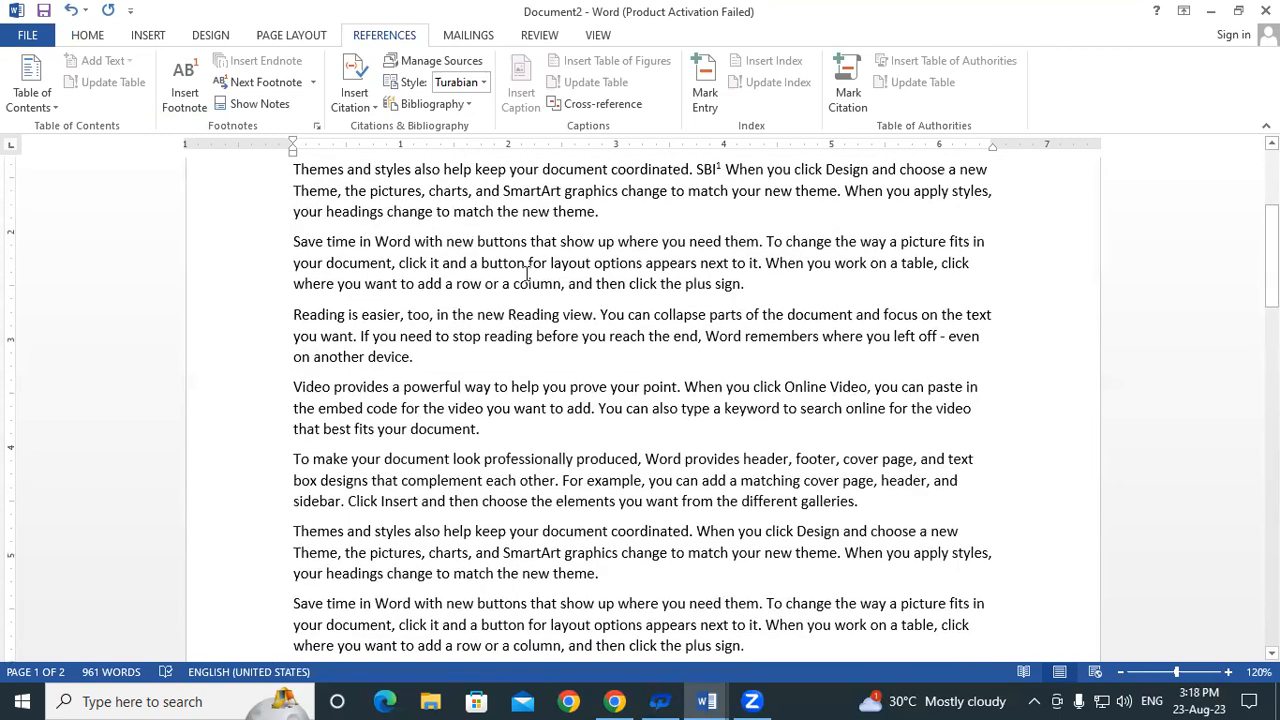
scroll(520, 274, "down", 6)
scroll(425, 370, "down", 2)
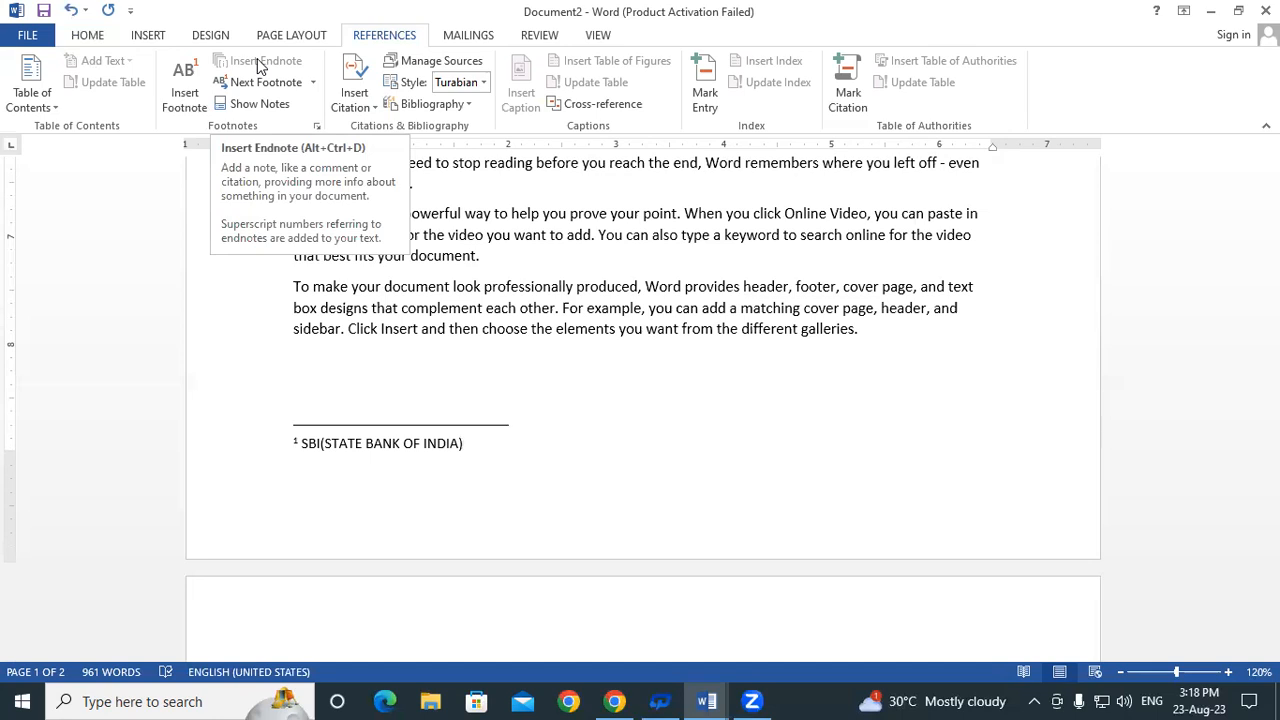
Return to the body text and select 'Word' in the last paragraph
left_click(808, 356)
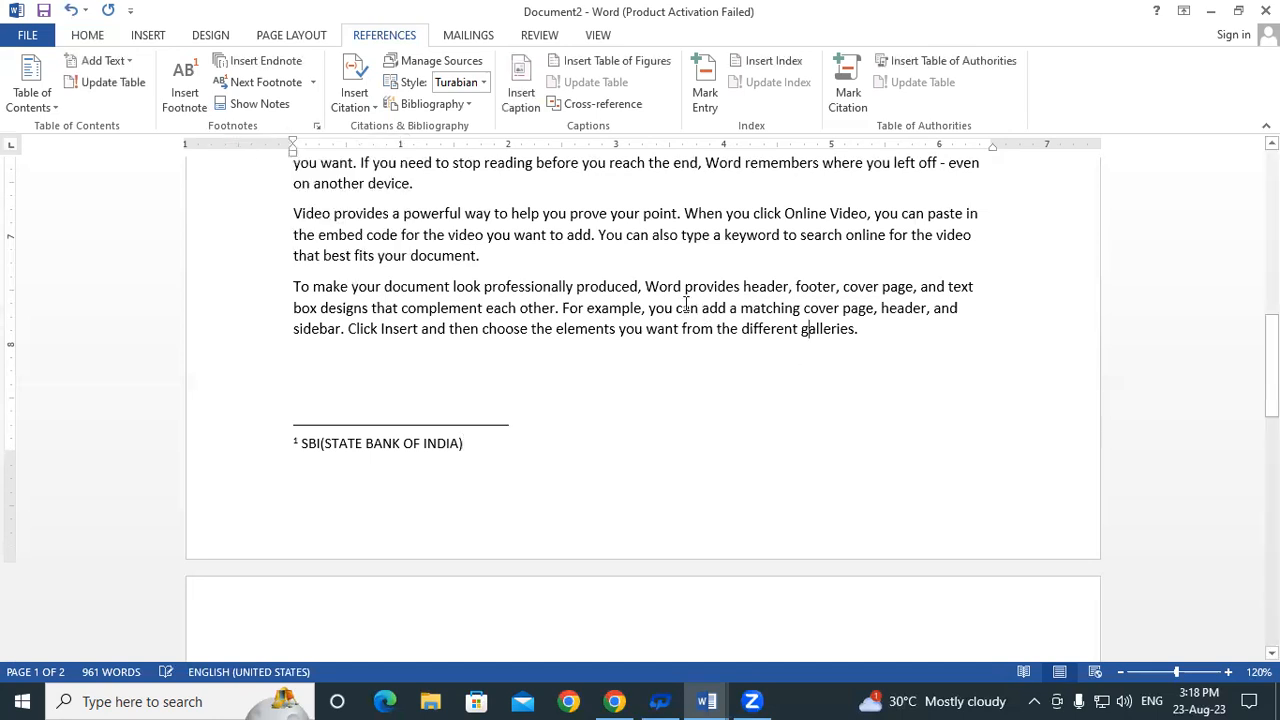
left_click_drag(645, 287, 684, 287)
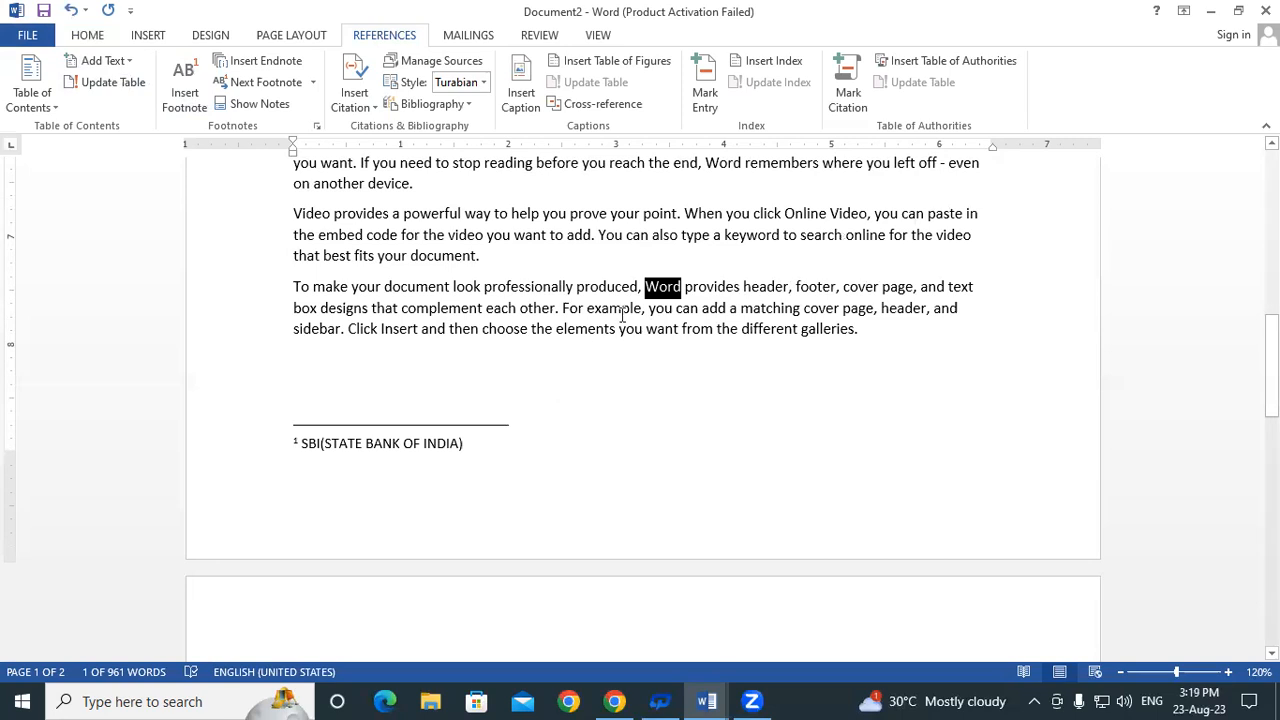
Add an endnote to 'Word' reading 'WORD(WORD PROCESSOR SOFTWARE)'
left_click(170, 112)
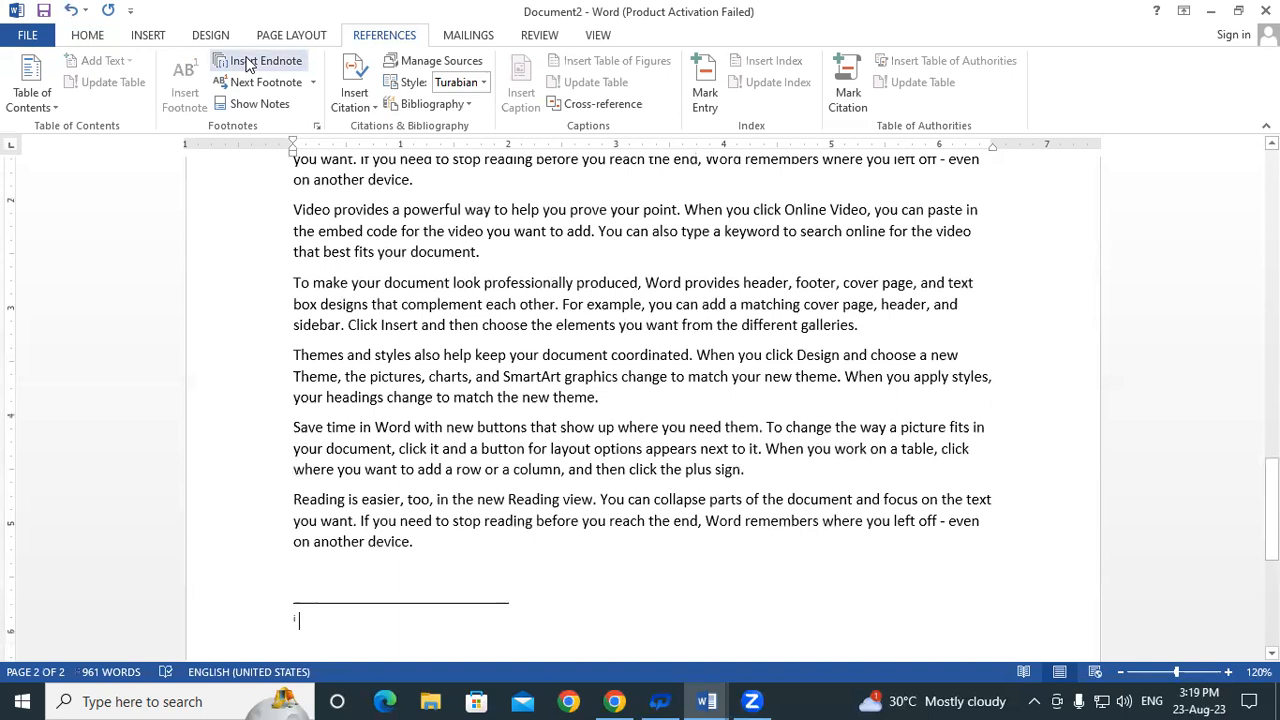
scroll(329, 371, "down", 2)
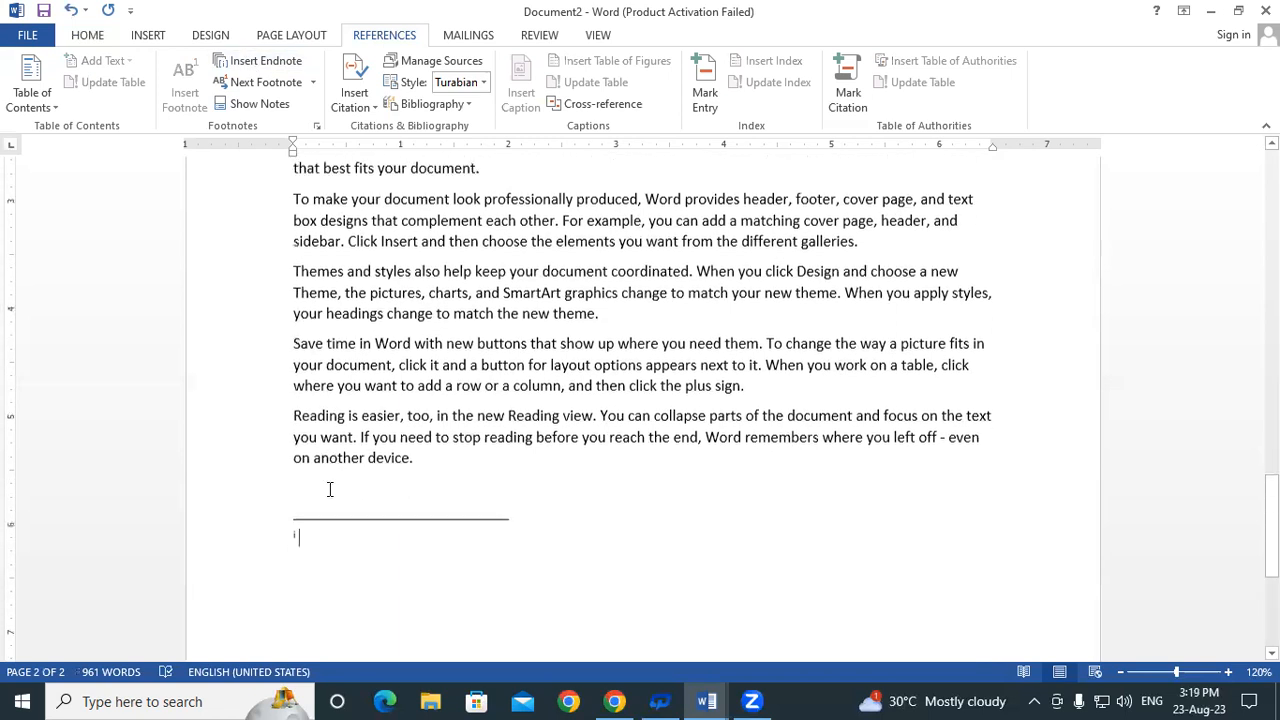
type("wORD")
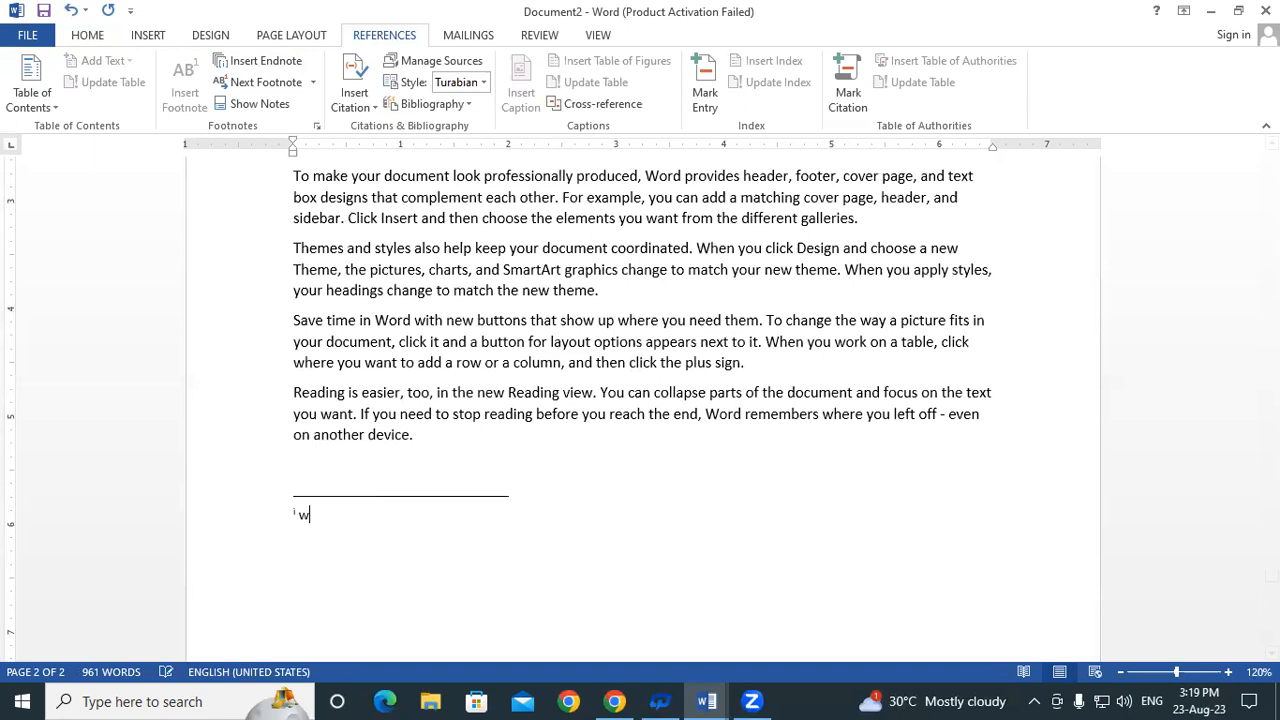
key("BackSpace")
key("BackSpace")
key("BackSpace")
key("BackSpace")
type("WORD(WORD PROCE")
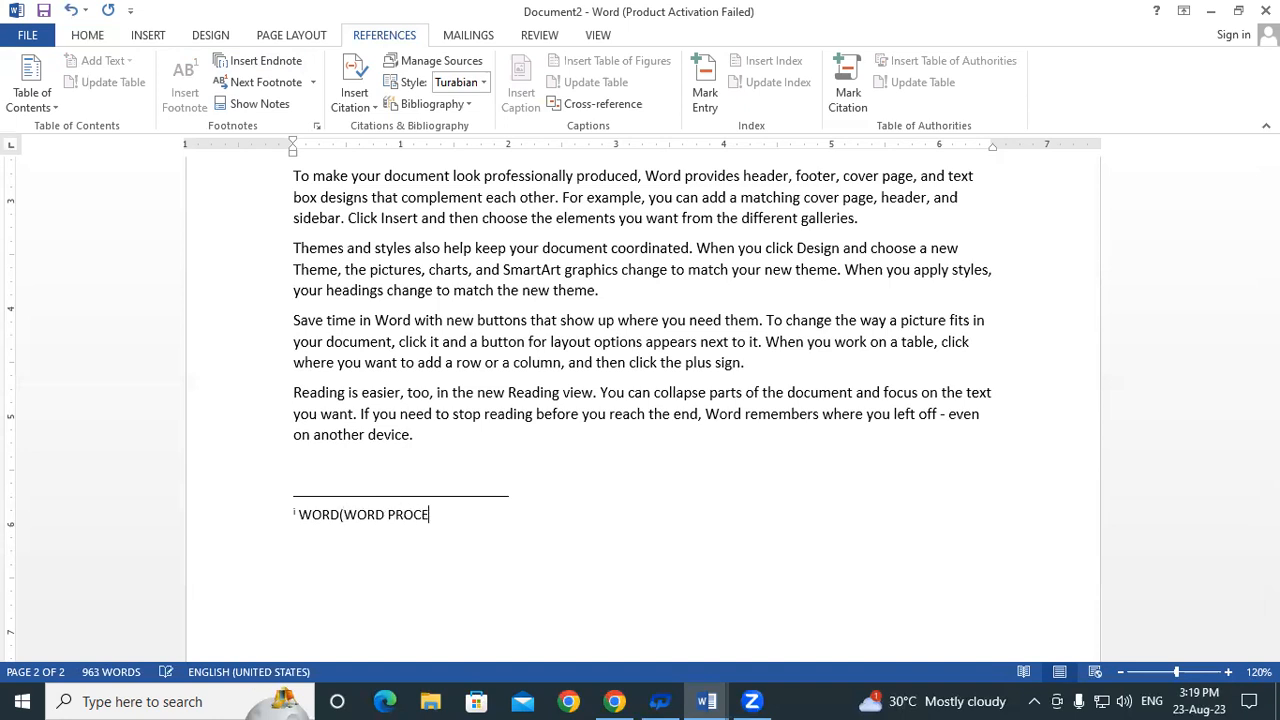
type("SSOR PR")
key("BackSpace")
key("BackSpace")
type("SOFTWARE)")
Go back to the document start and jump to the SBI footnote reference with Next Footnote
left_click_drag(1271, 535, 1271, 215)
left_click(295, 290)
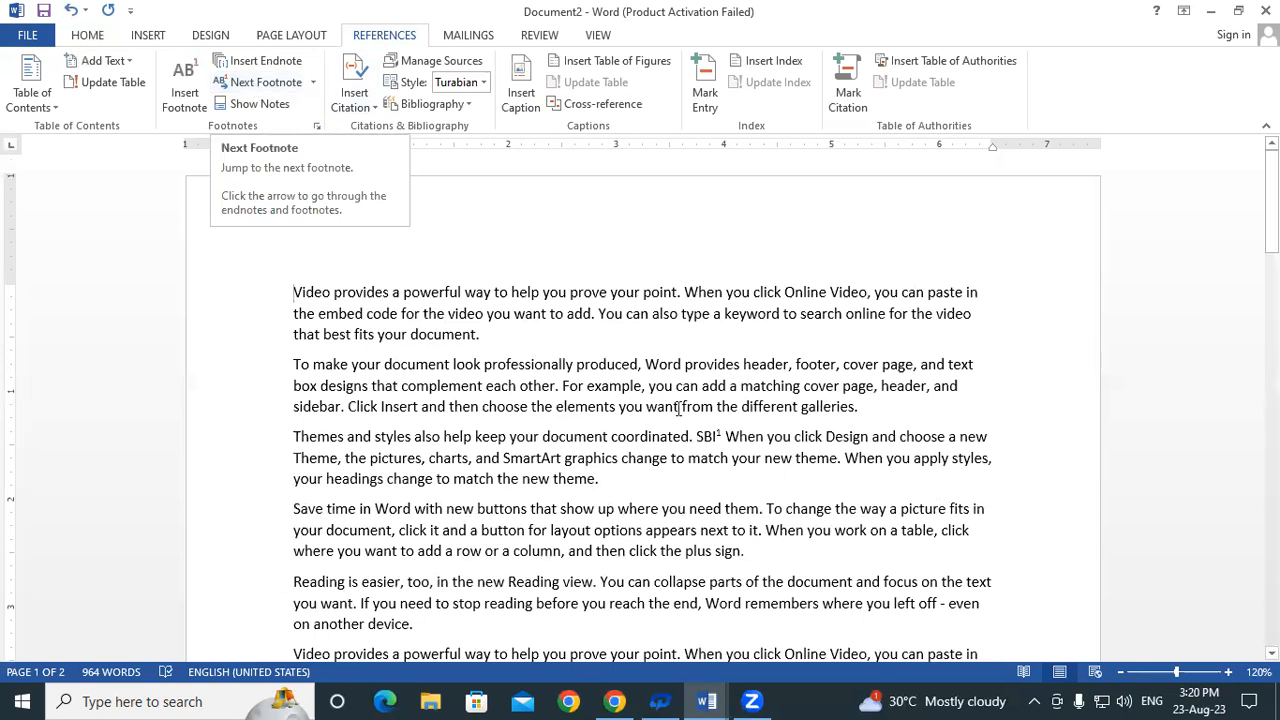
left_click(258, 83)
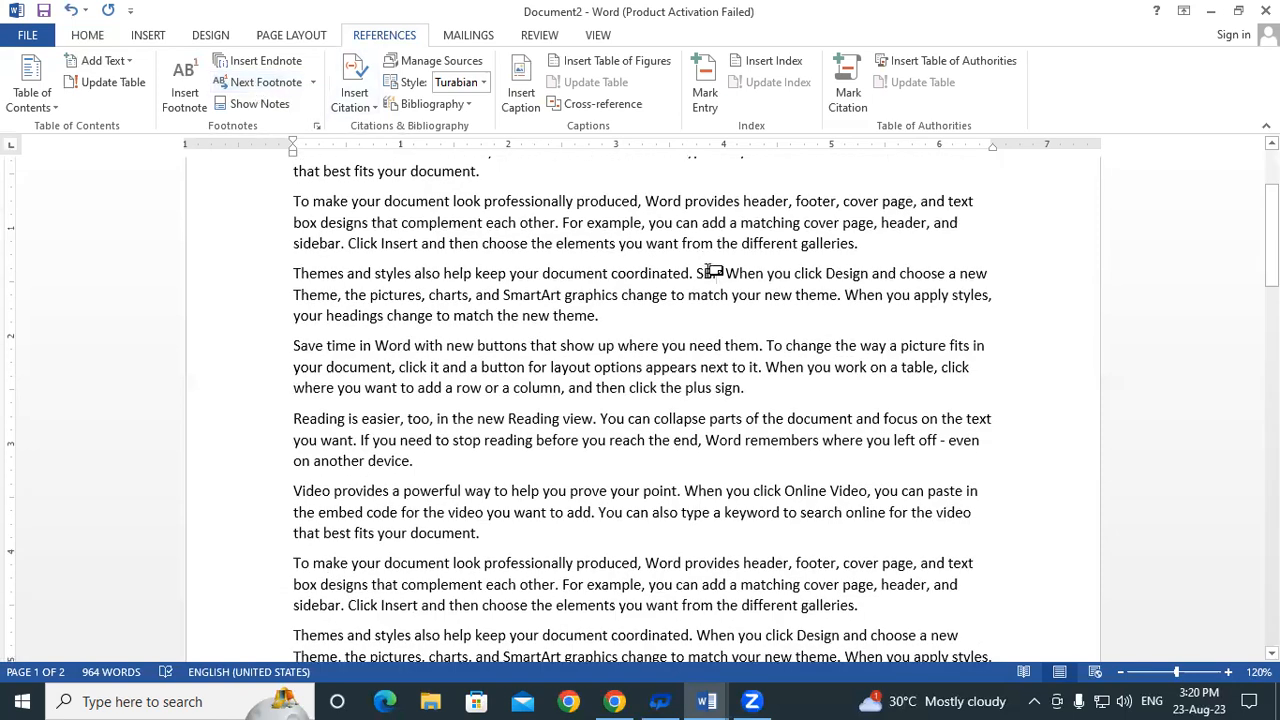
mouse_move(716, 273)
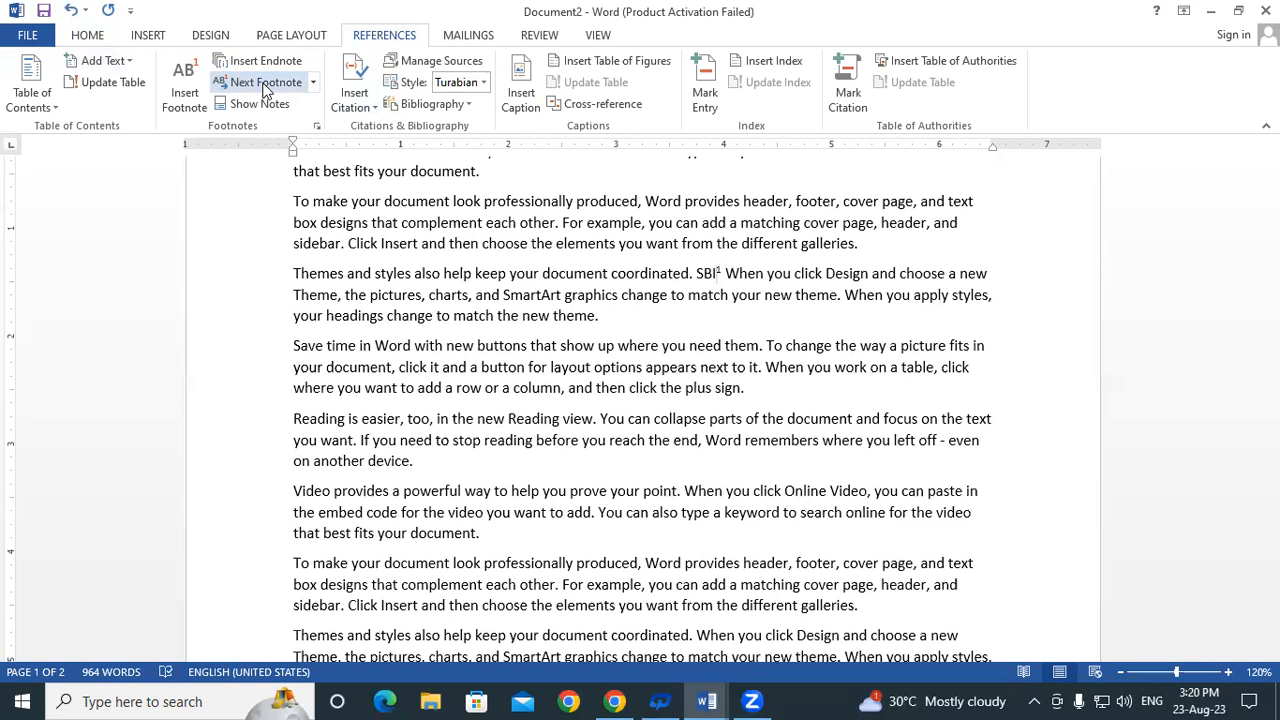
Jump to the endnote reference after 'Word' using Next Endnote
left_click(311, 83)
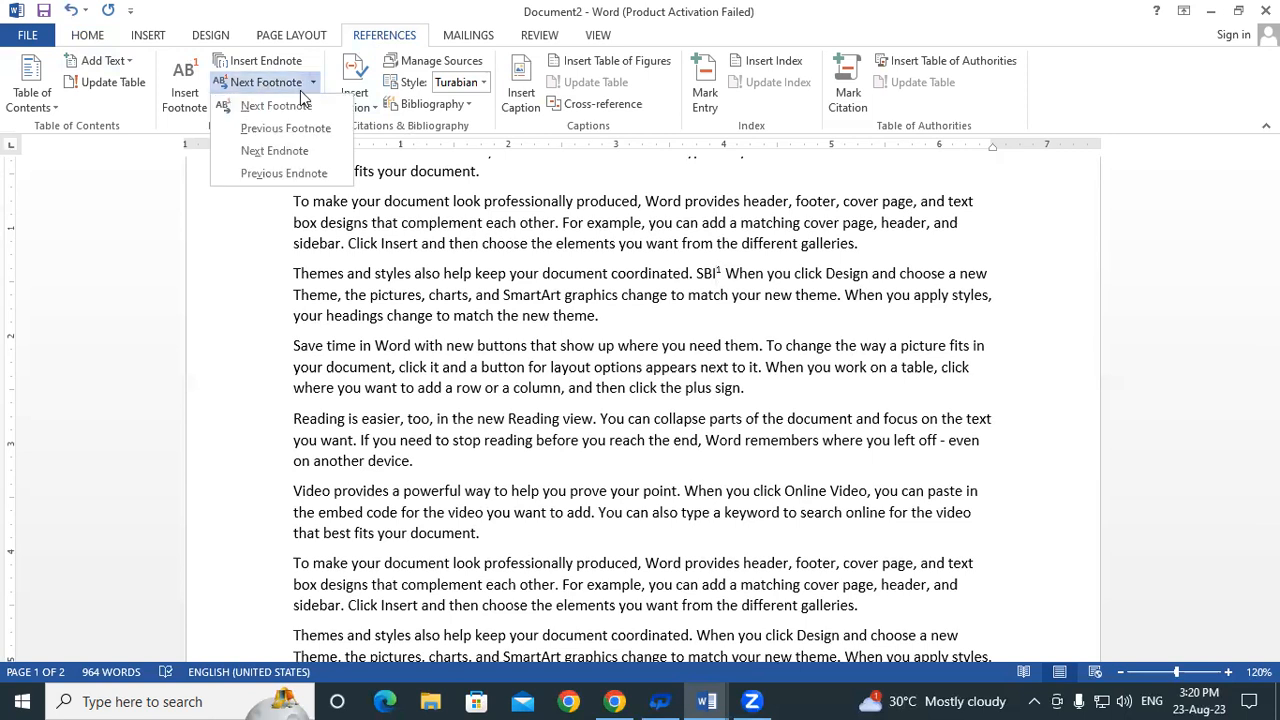
left_click(266, 151)
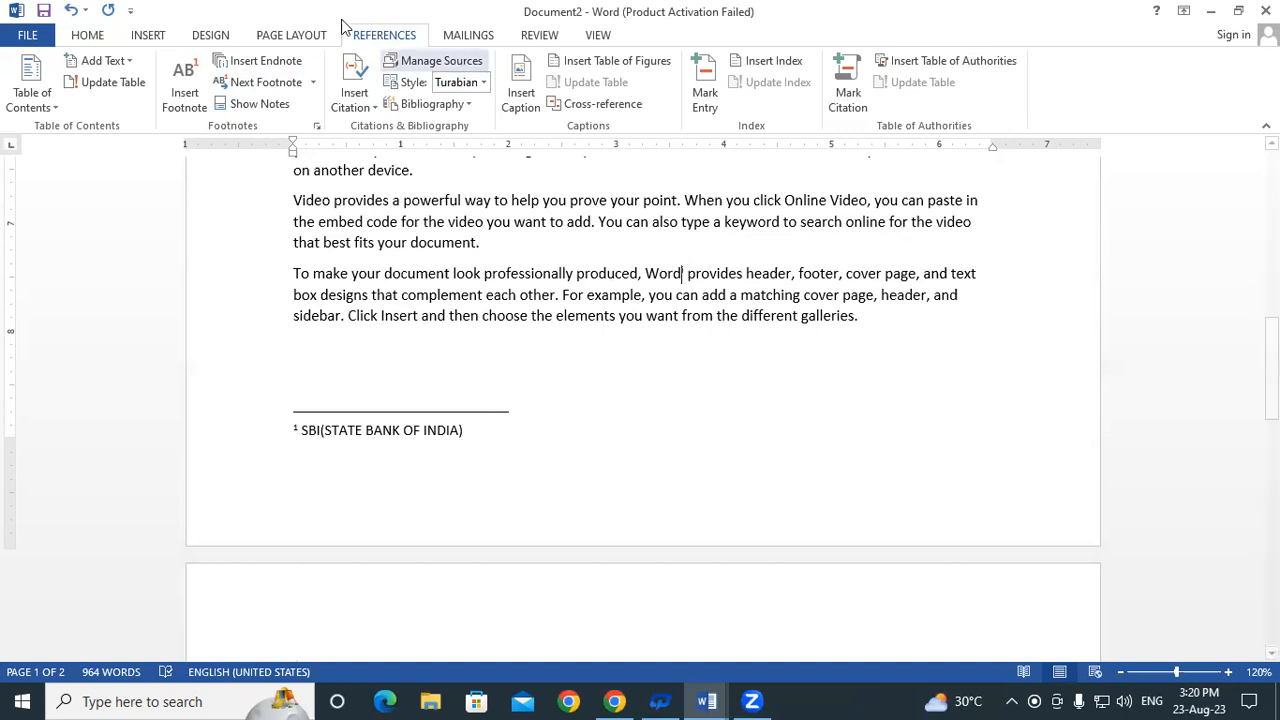
Show the footnote area to reach footnote 1, 'SBI(STATE BANK OF INDIA)', at the page bottom
left_click(268, 104)
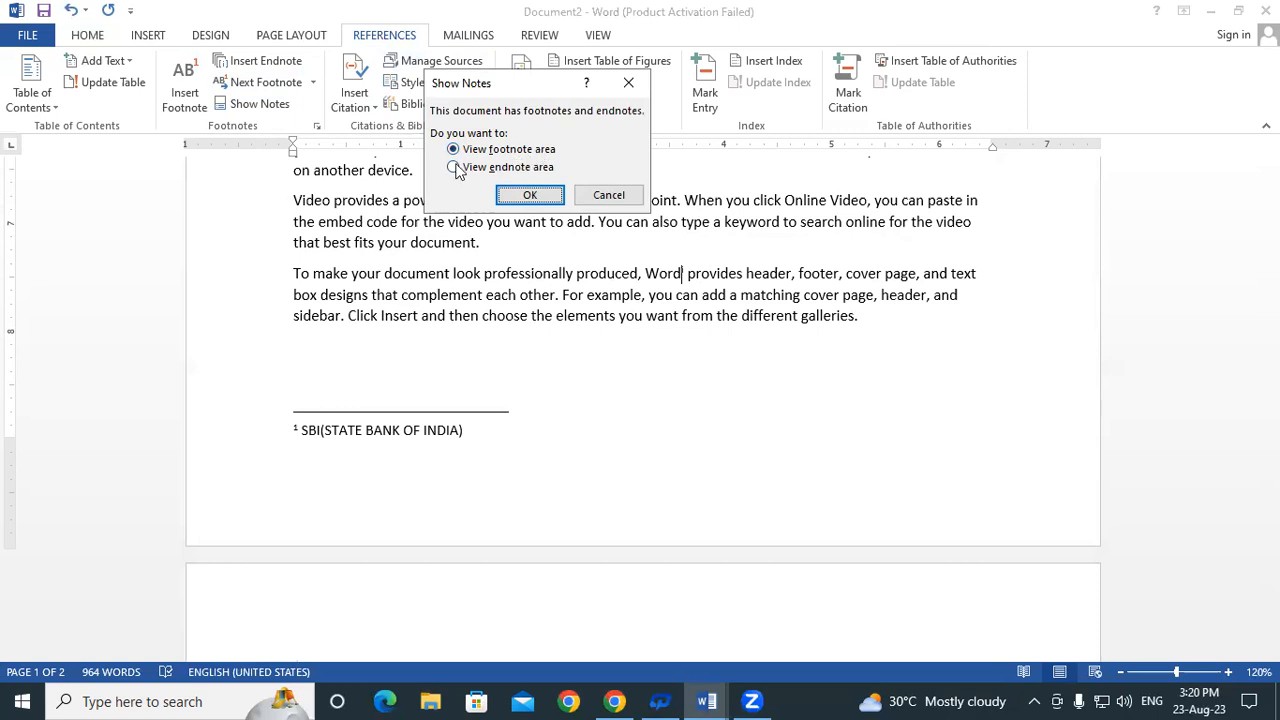
left_click(531, 195)
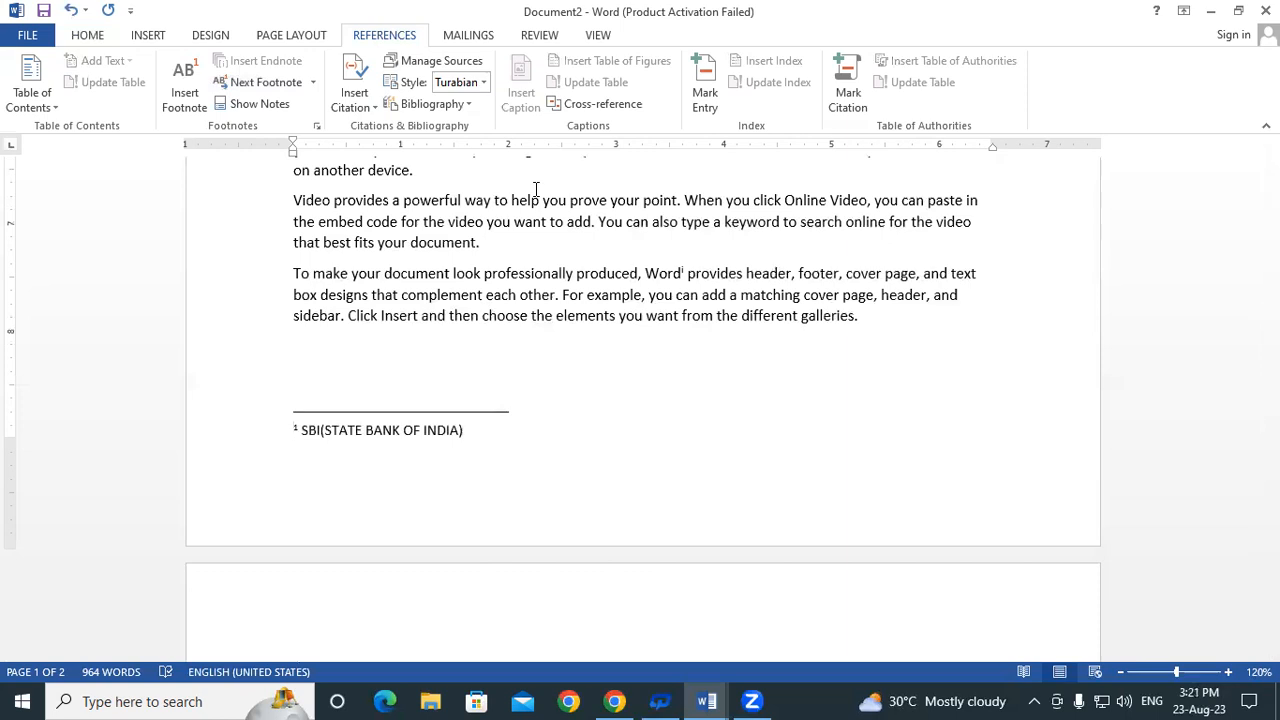
From the SBI reference, jump to the page 2 endnote reading 'WORD(WORD PROCESSOR SOFTWARE)'
left_click(297, 92)
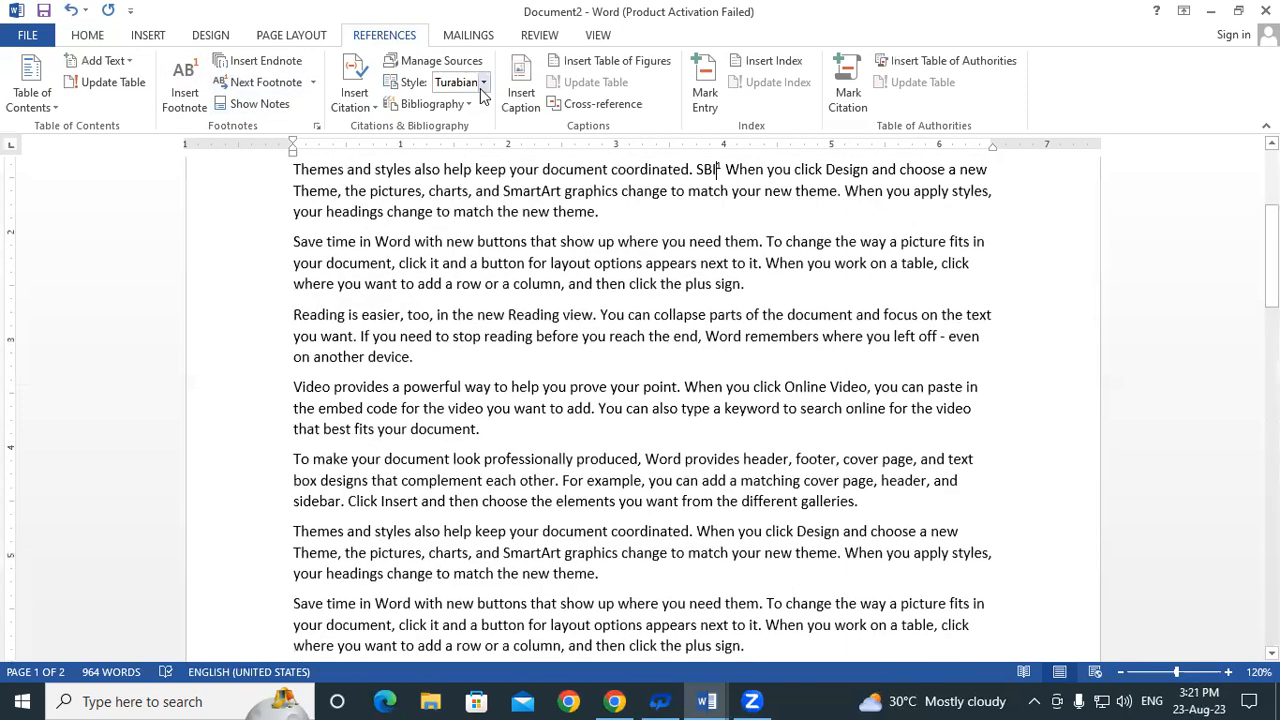
left_click(255, 103)
left_click(484, 167)
left_click(527, 193)
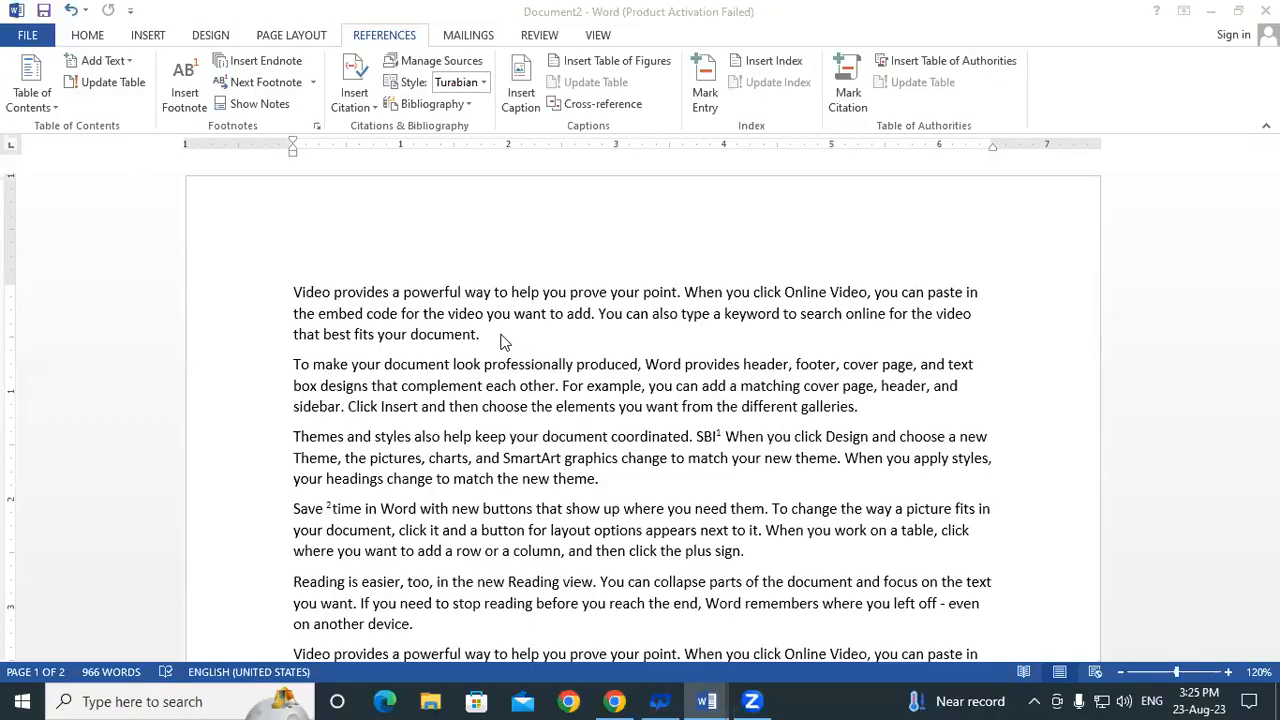
Place the insertion point back in the document body
left_click(489, 340)
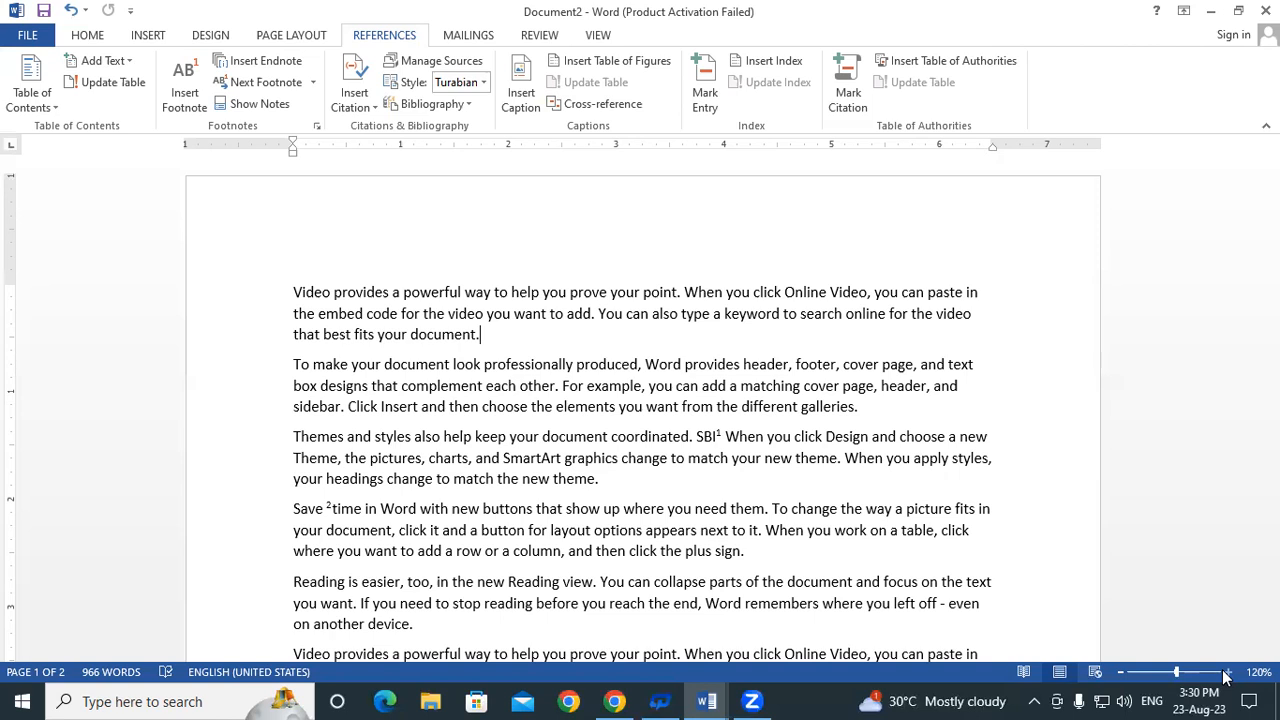
scroll(680, 491, "down", 10)
scroll(680, 491, "down", 12)
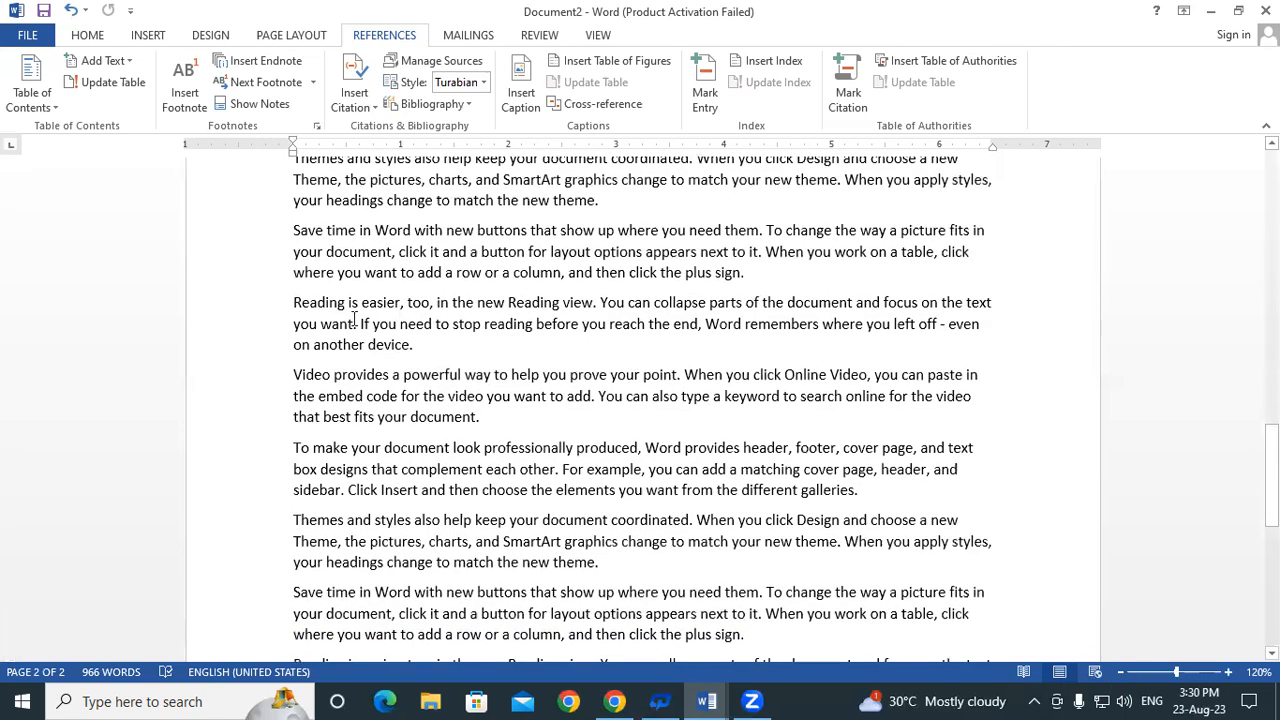
left_click(292, 302)
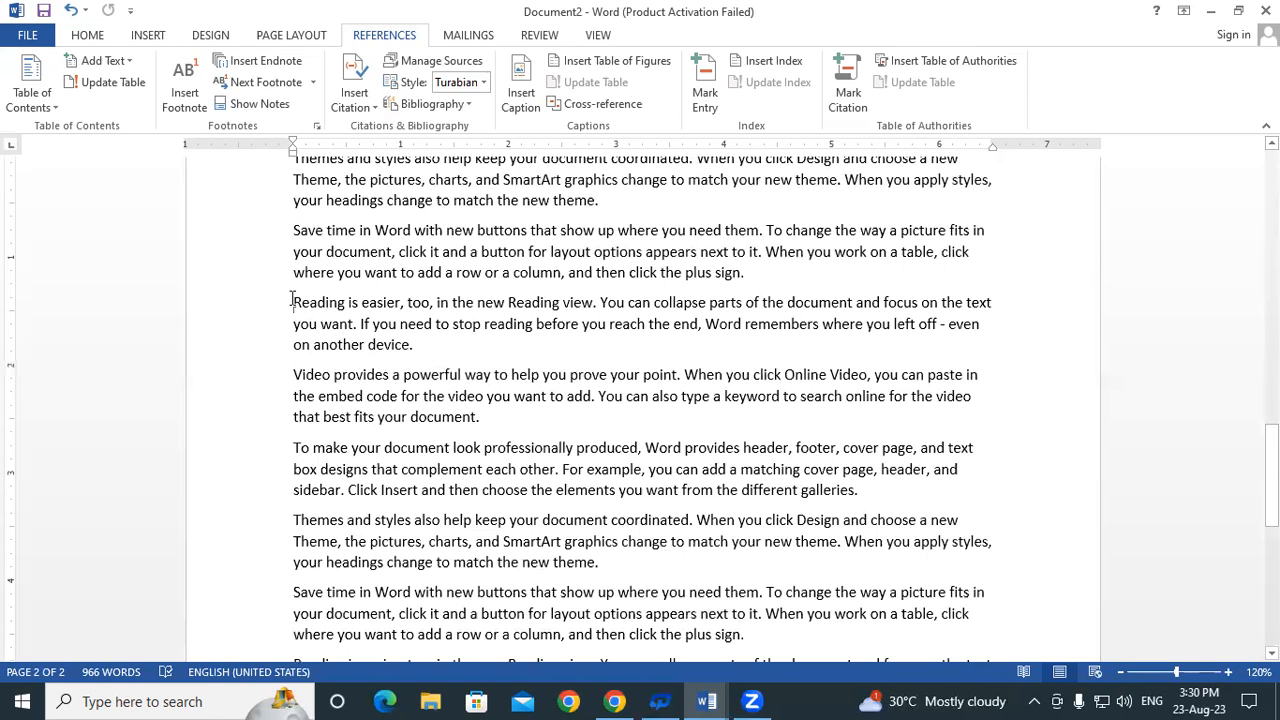
left_click(413, 344)
left_click(292, 302)
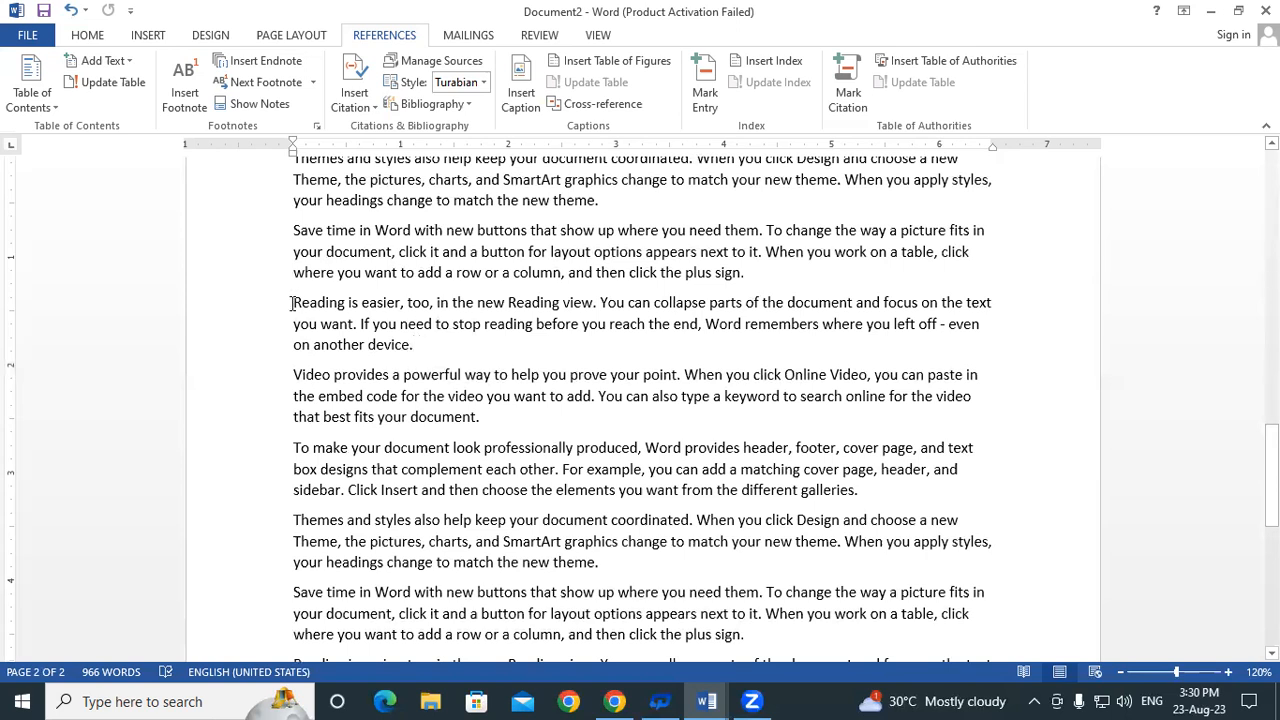
left_click(423, 344)
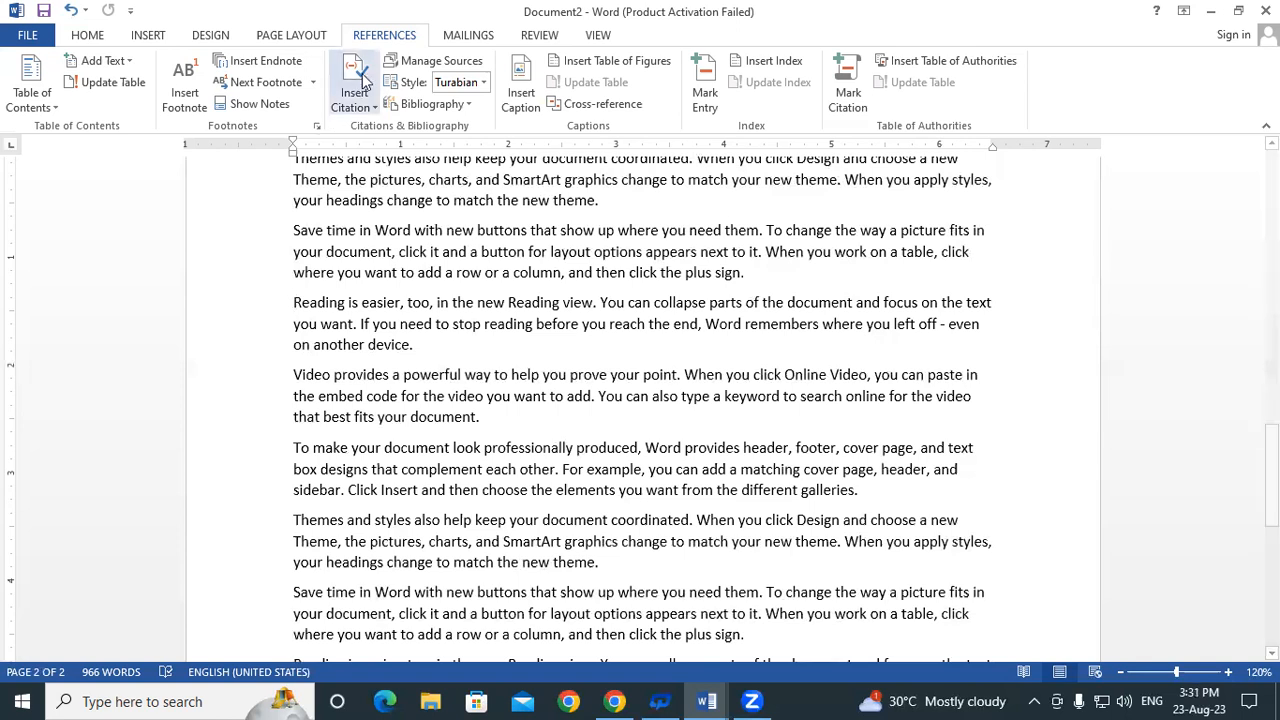
Start a new source from Insert Citation > Add New Source, browsing source types and keeping Book
left_click(357, 106)
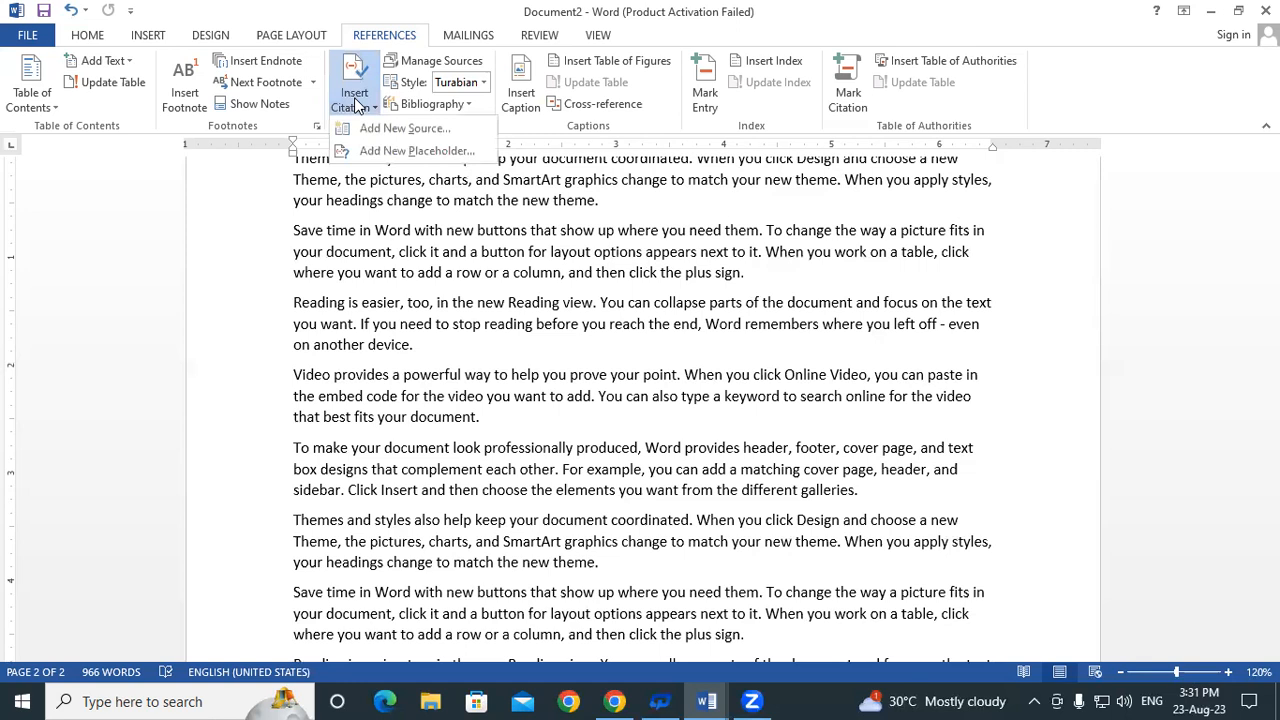
left_click(421, 128)
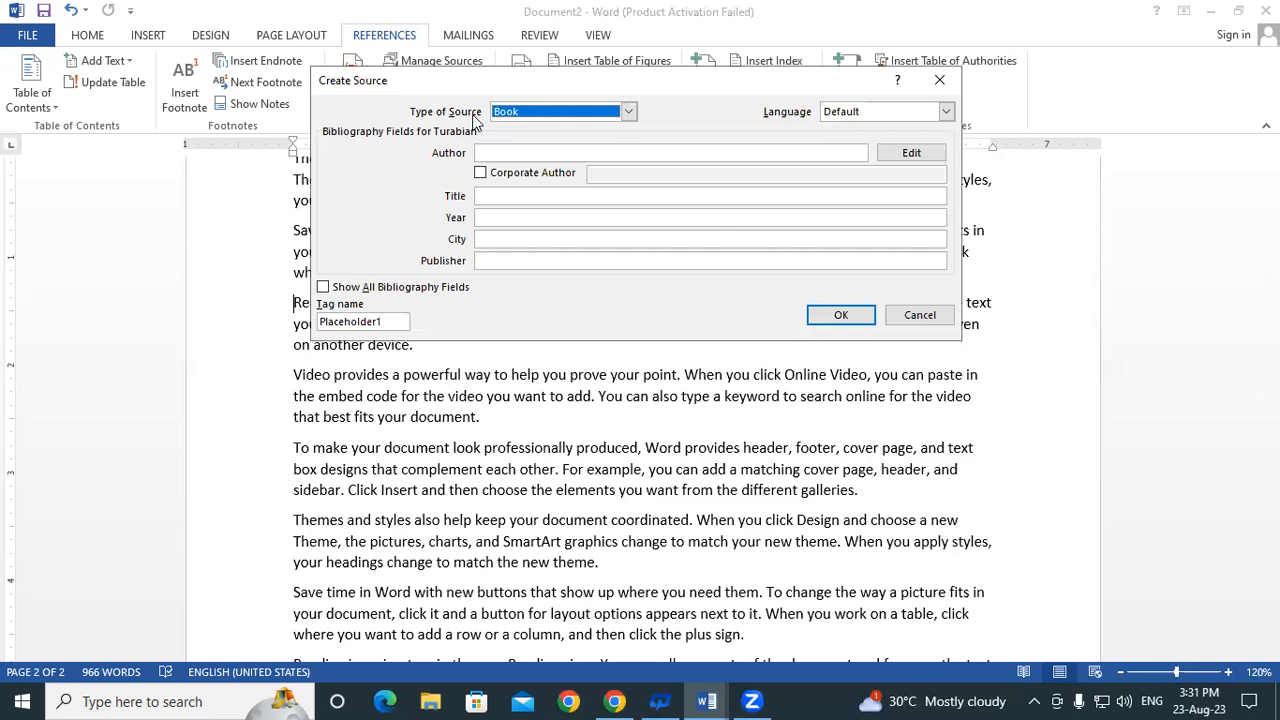
left_click(539, 114)
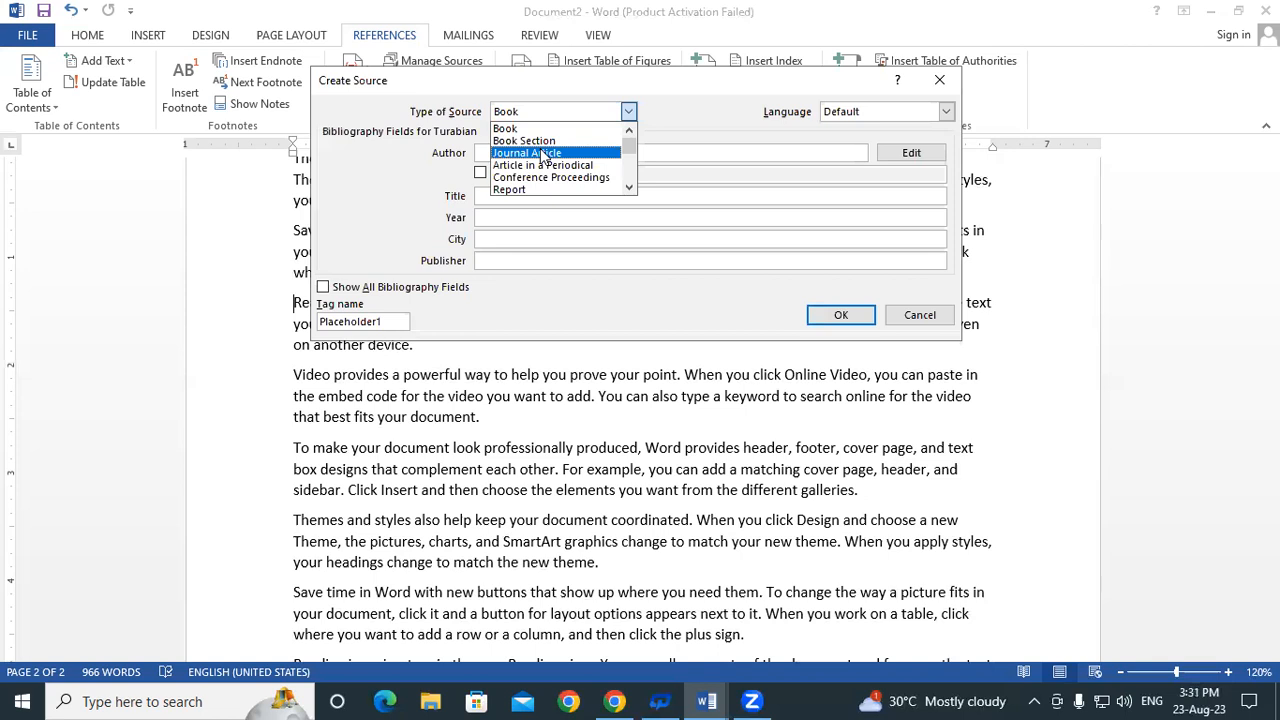
left_click(628, 189)
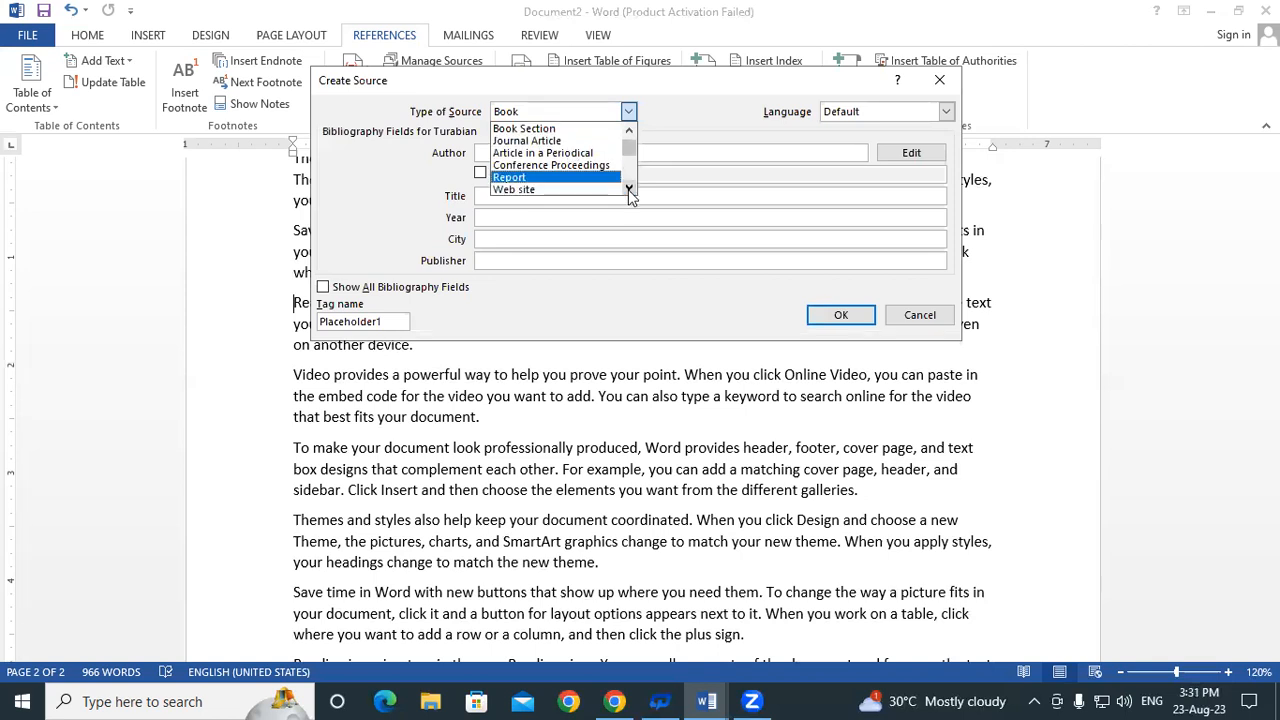
left_click(628, 189)
left_click(628, 189)
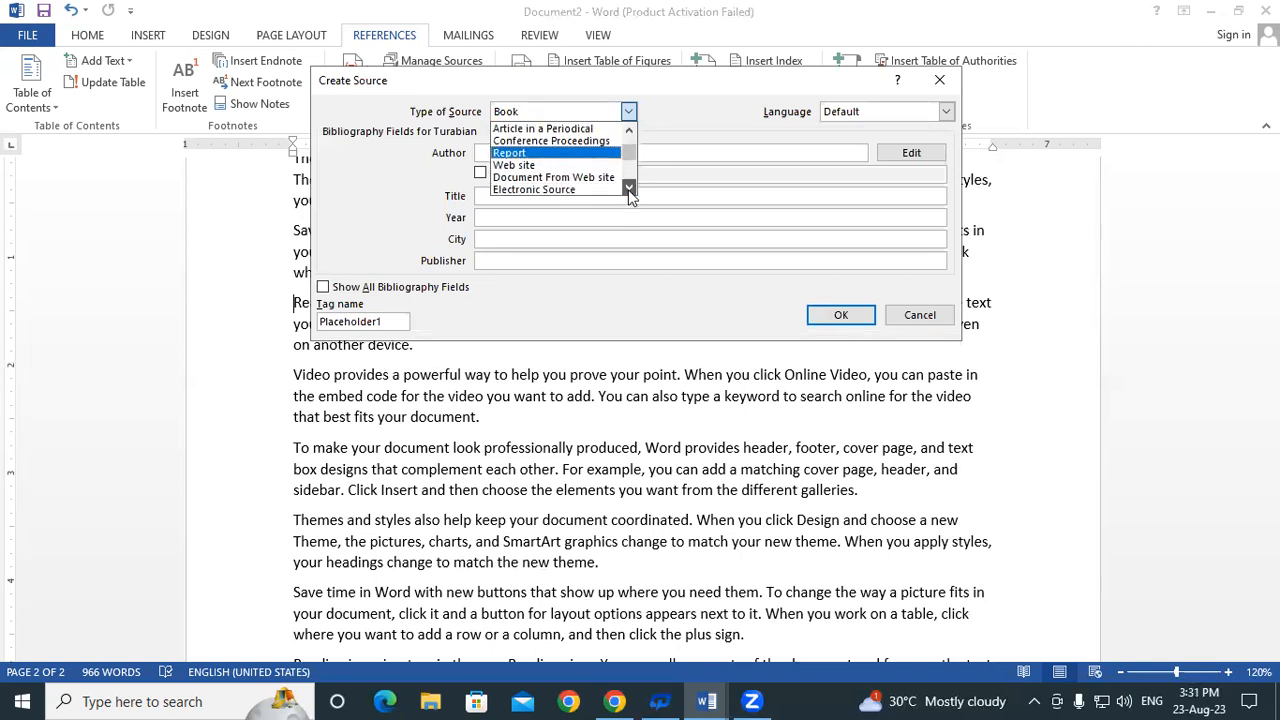
left_click(628, 189)
left_click(628, 189)
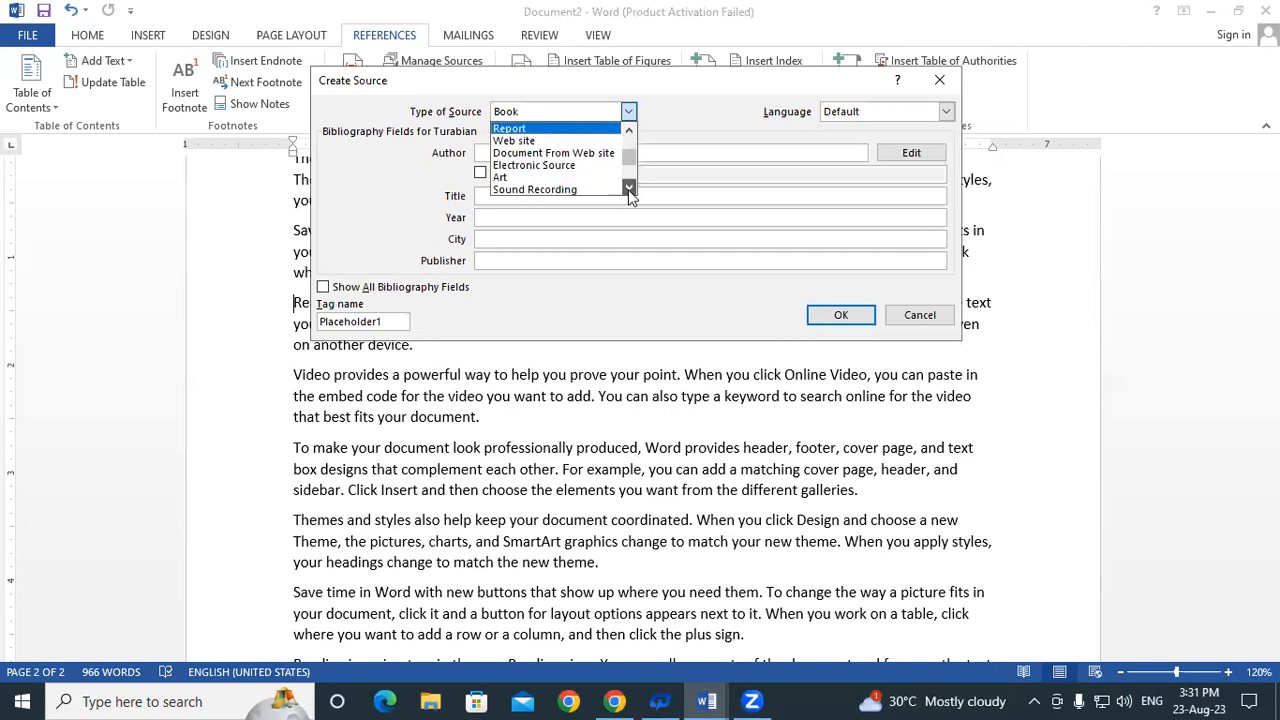
left_click(628, 189)
left_click(628, 189)
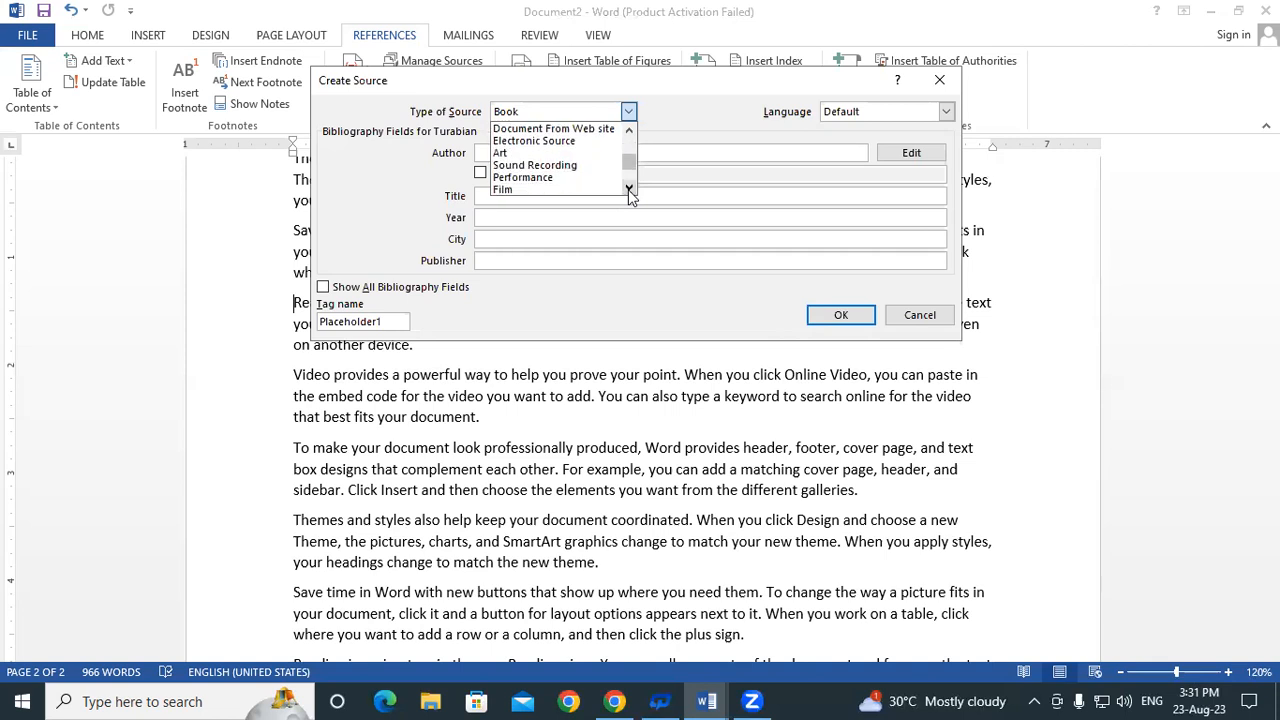
left_click(628, 189)
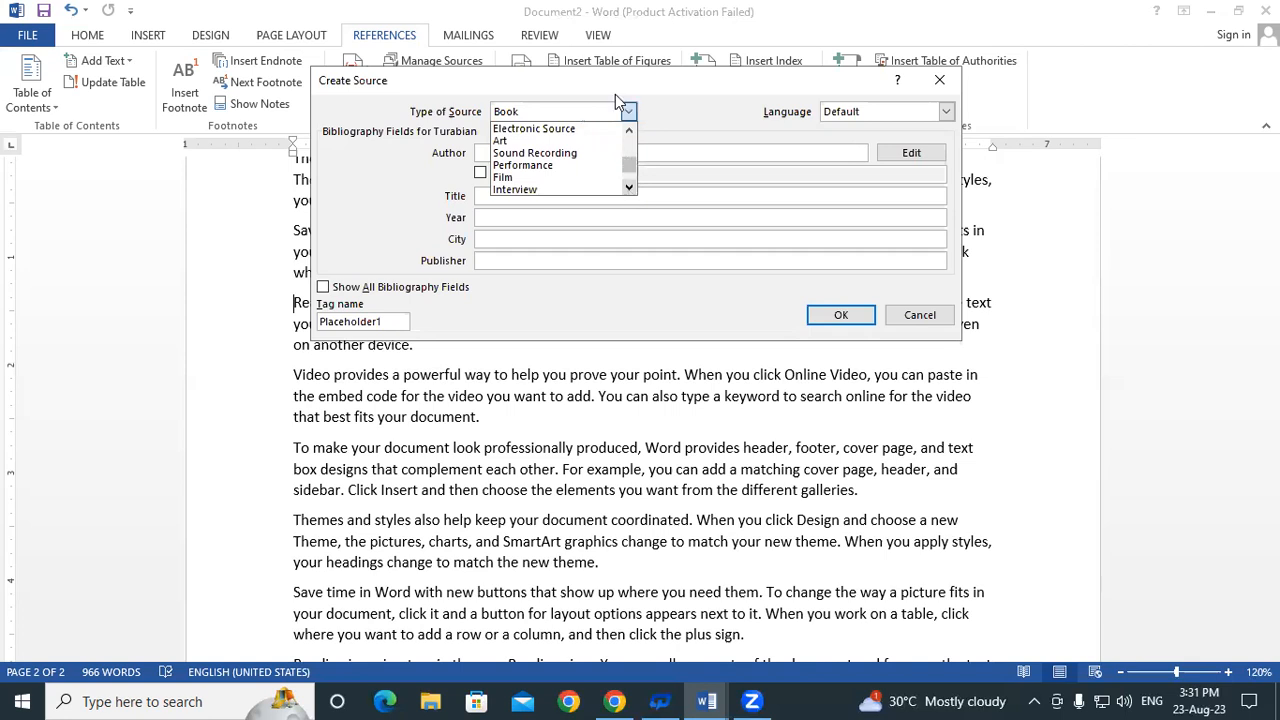
scroll(504, 133, "up", 3)
left_click(504, 130)
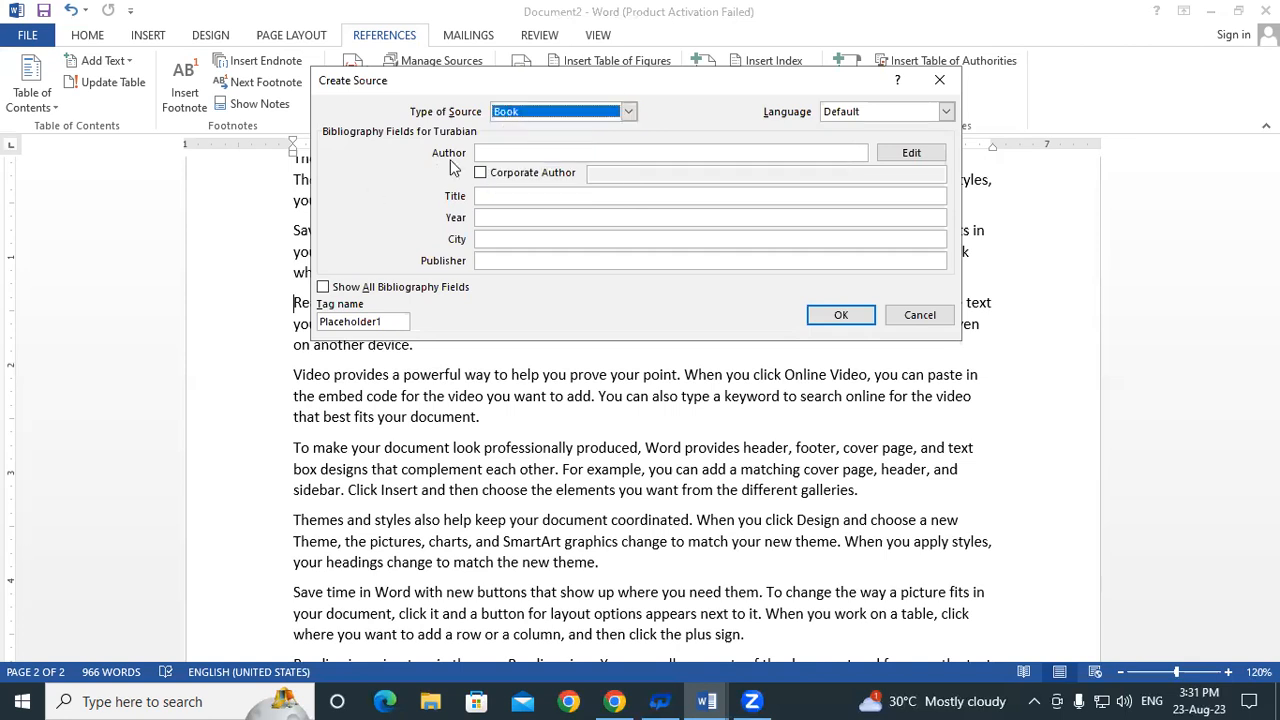
Enter the book author's name in the Author field, fixing typing mistakes along the way
left_click(509, 151)
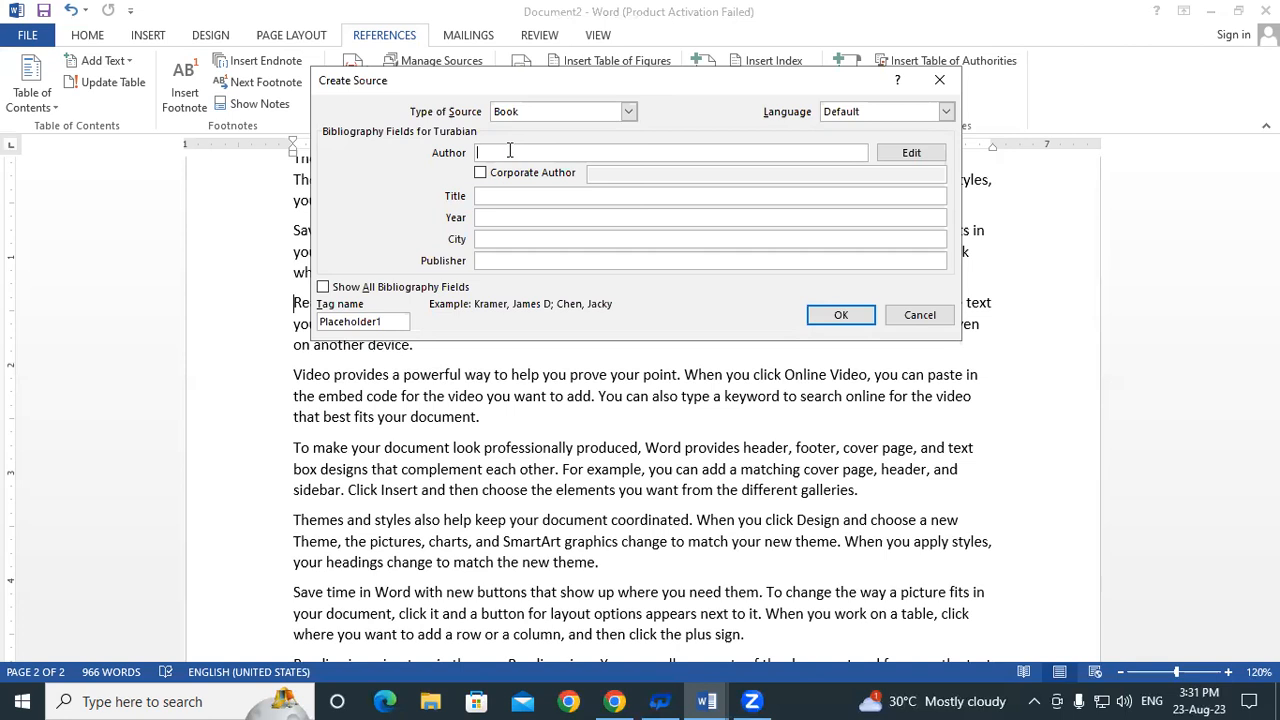
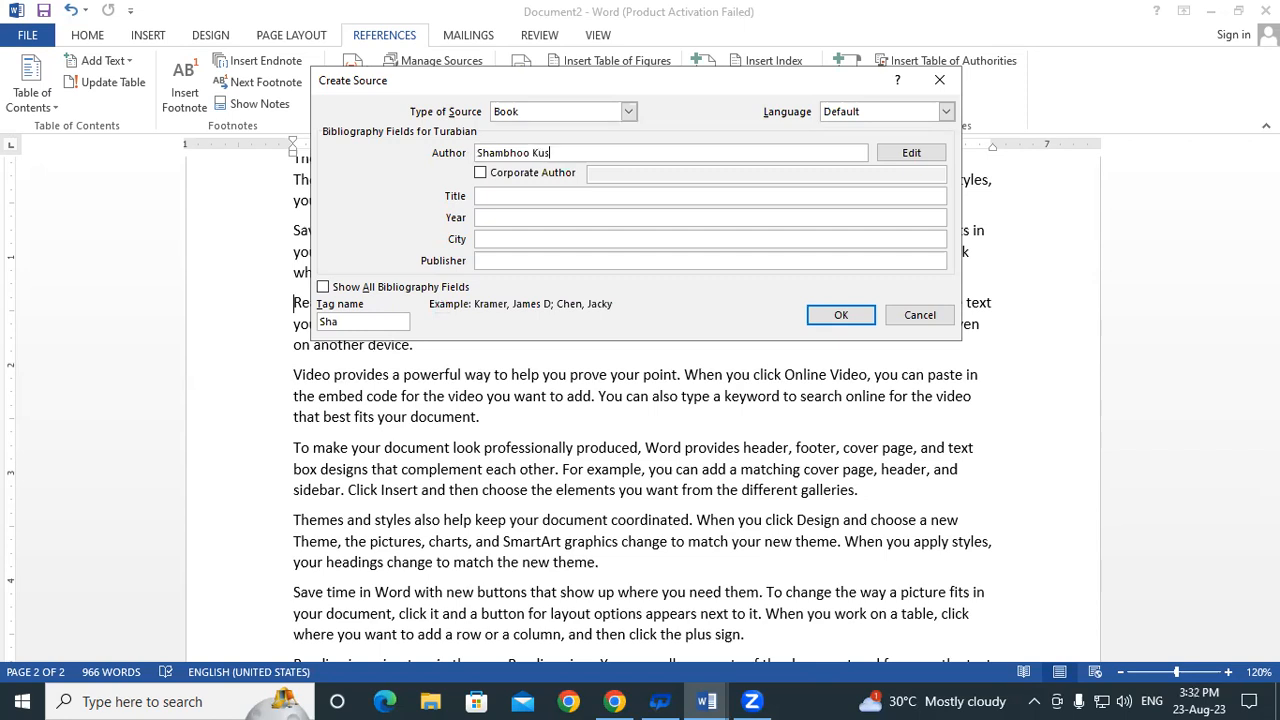
Fill in title Computer Fundamental, year 2020, city Padrauna and publisher Gayatri Institute of Technology
left_click(489, 195)
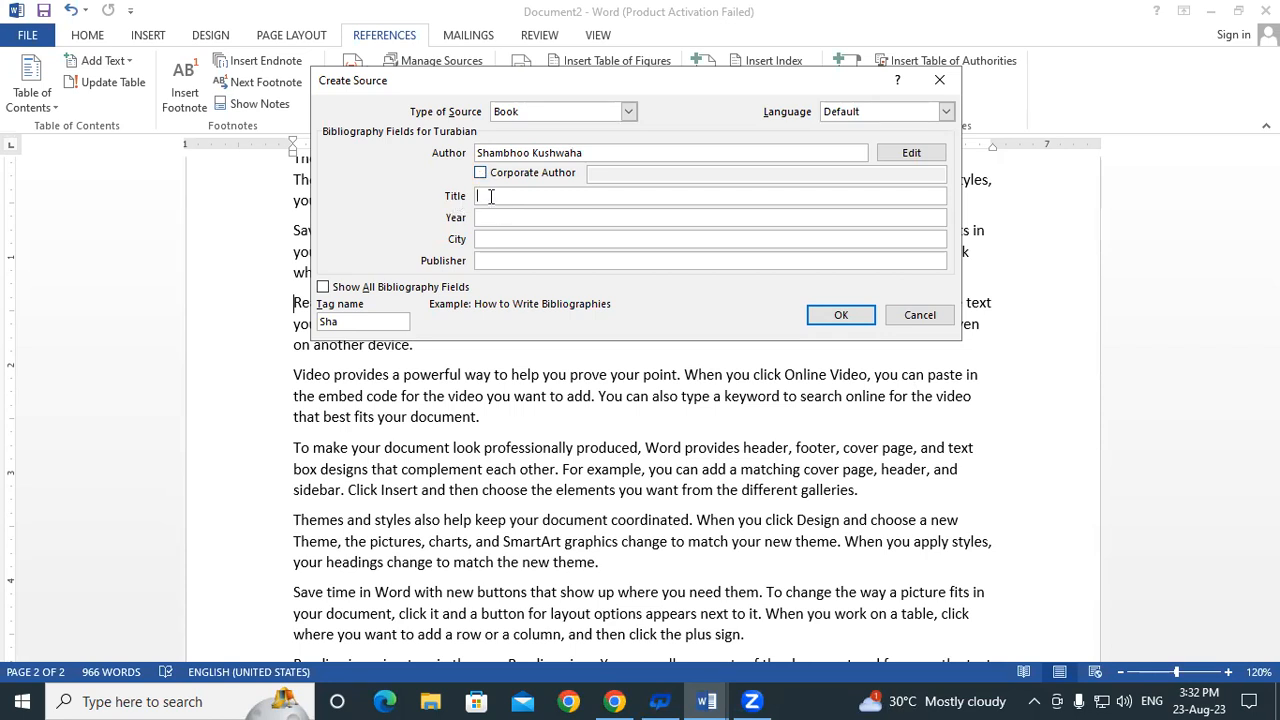
type("Computer Fundamental")
left_click(513, 220)
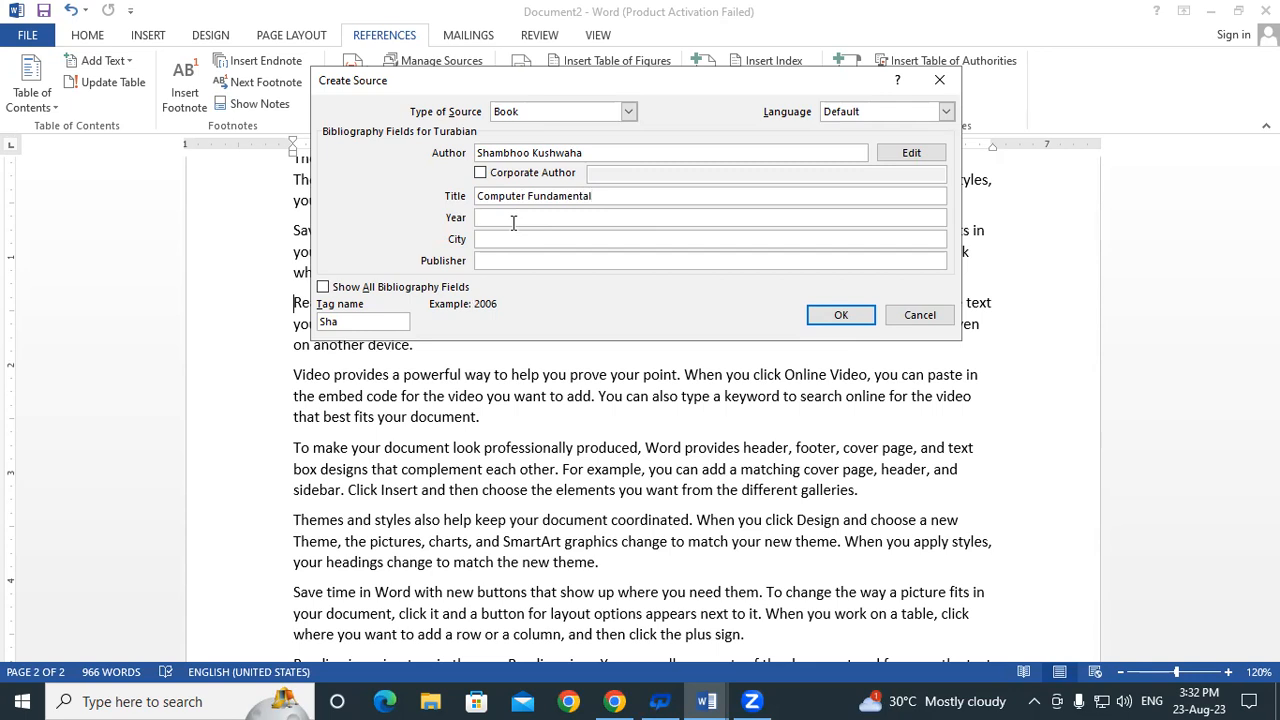
type("2020")
left_click(511, 241)
type("Padrauna")
left_click(504, 261)
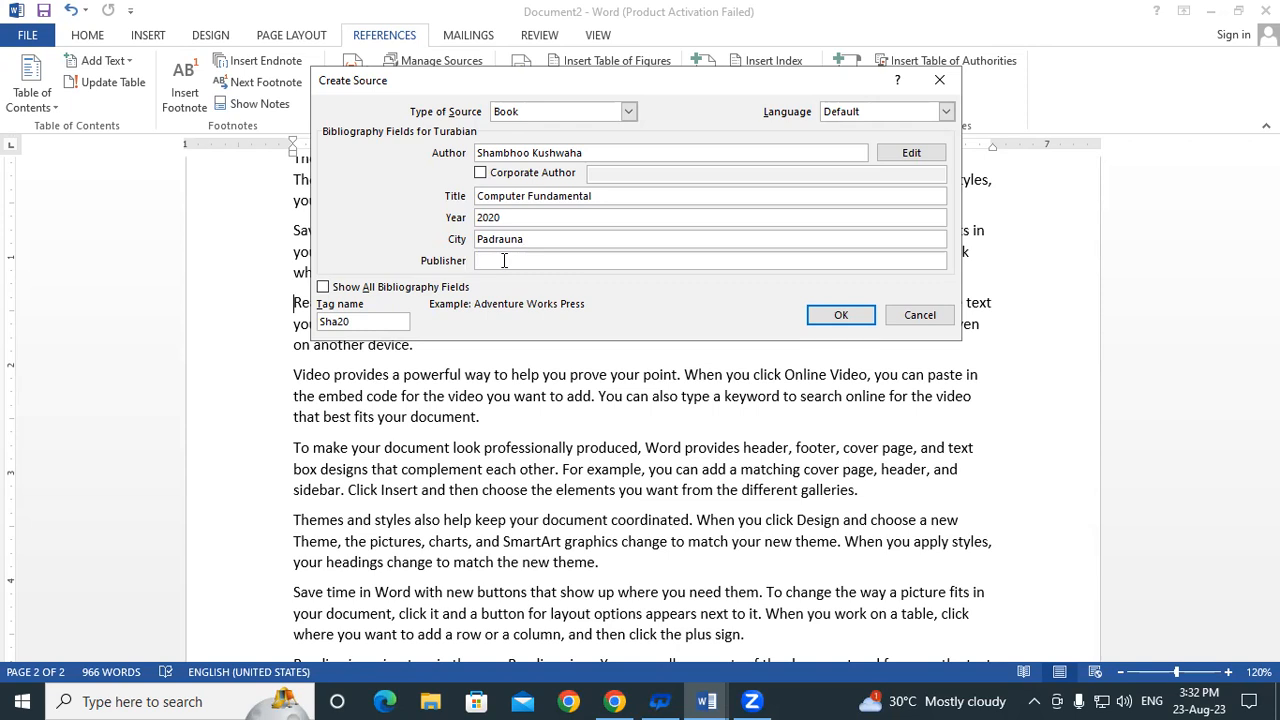
type("Gayatri Institute of Technology")
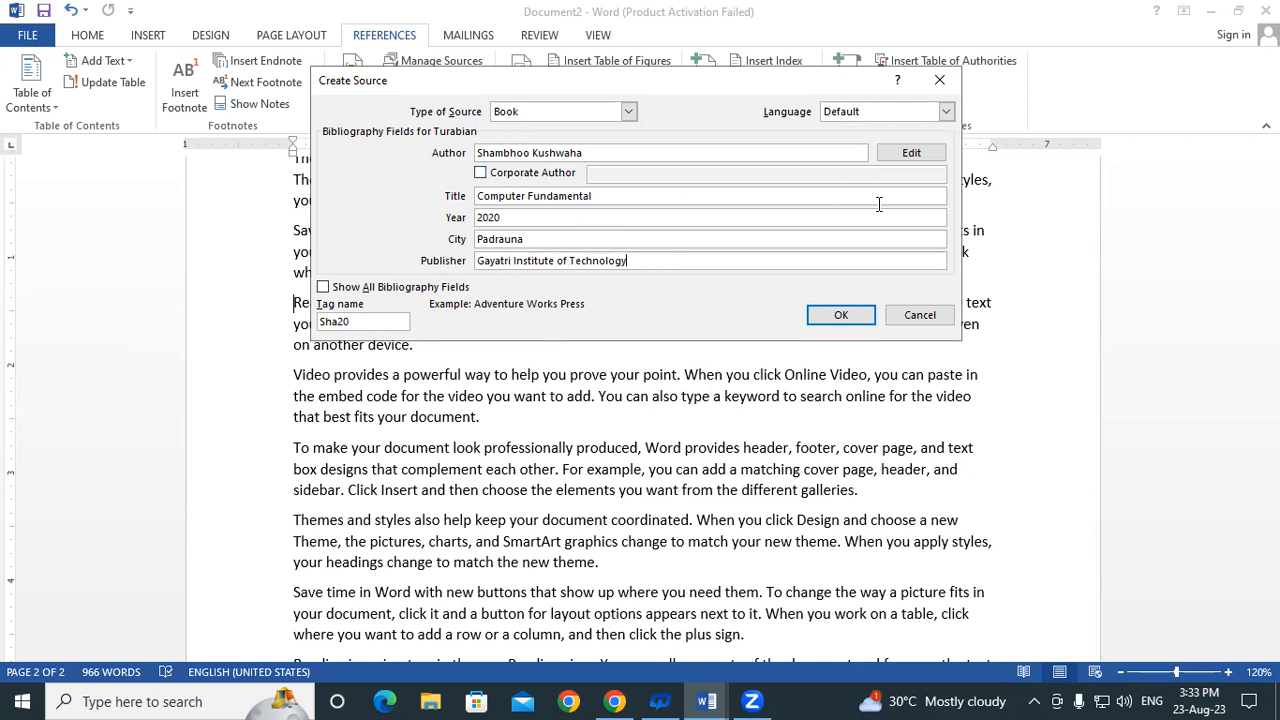
Save the source to insert its 2020 citation, pushing the Reading text to a new paragraph
left_click(840, 316)
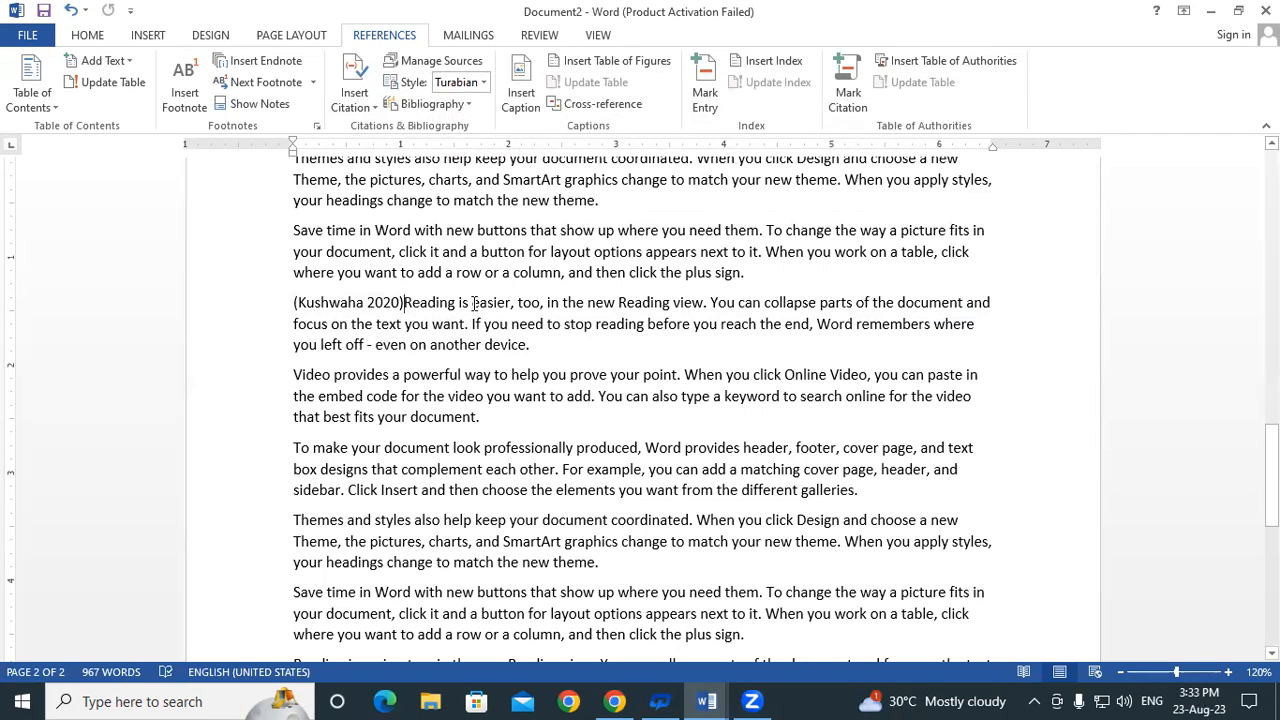
left_click(400, 302)
key("Return")
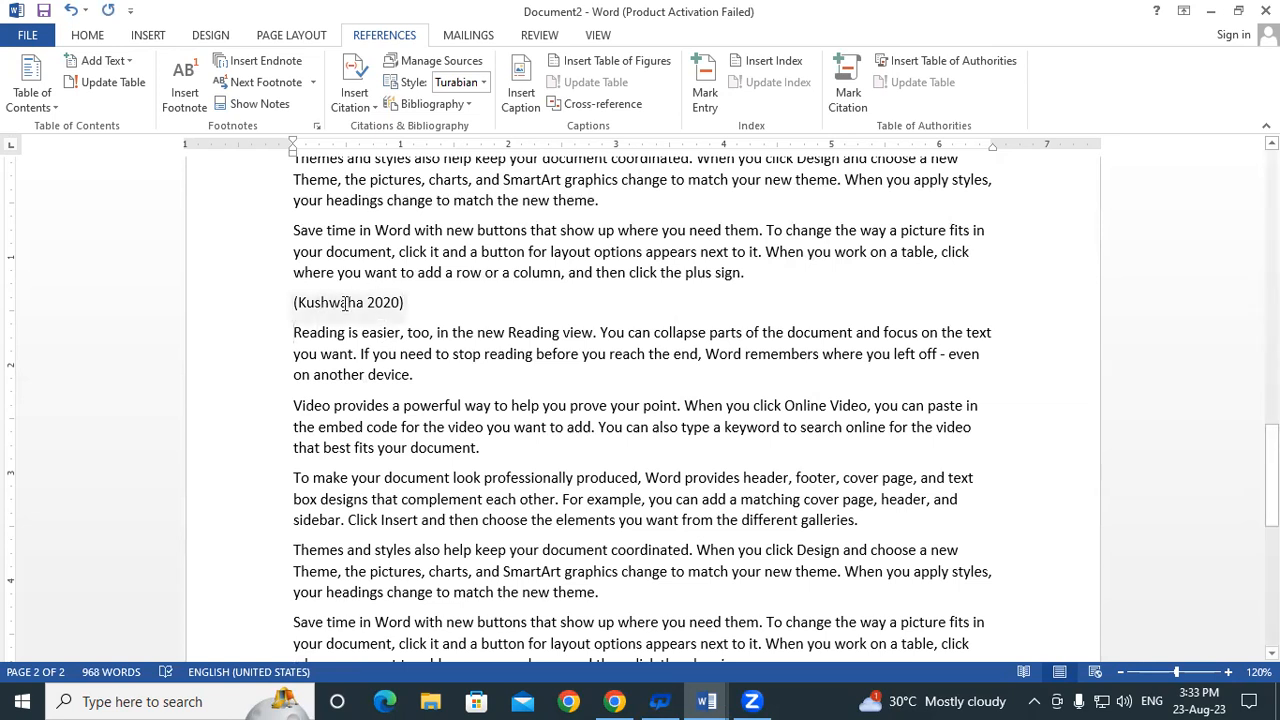
left_click(344, 303)
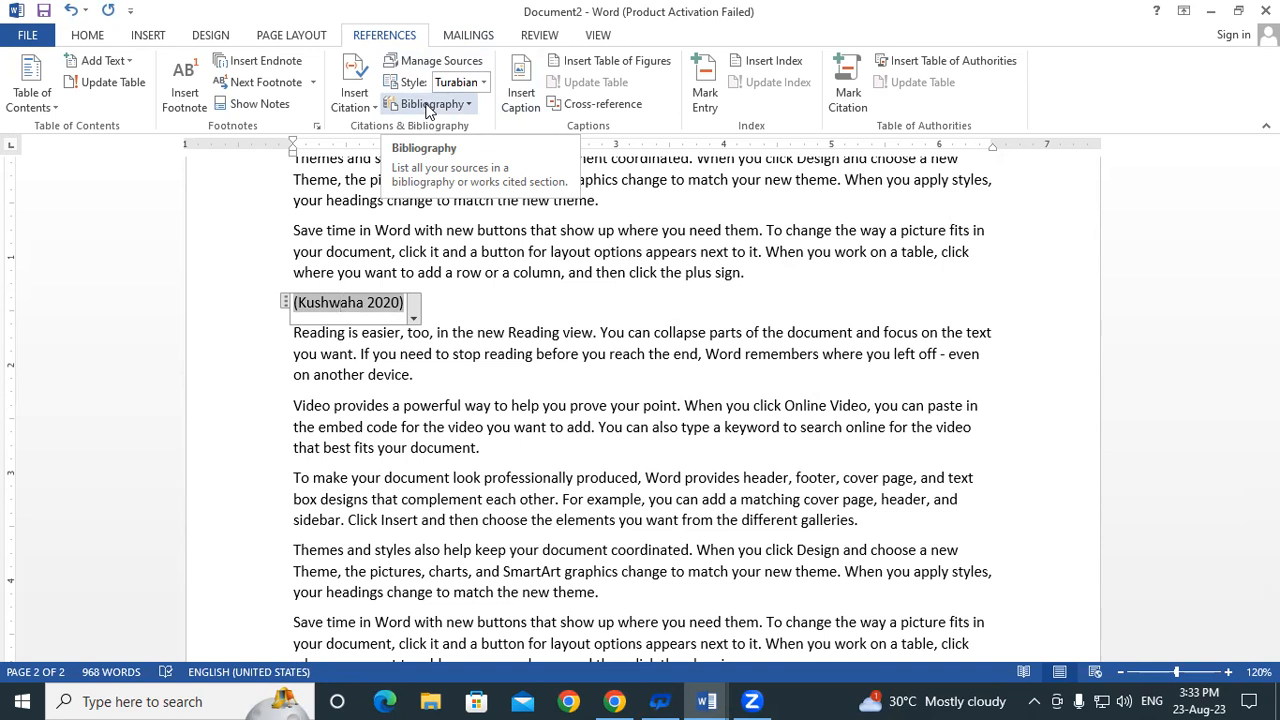
Try inserting bibliography layouts at the citation, ending with a References list below it
left_click(425, 104)
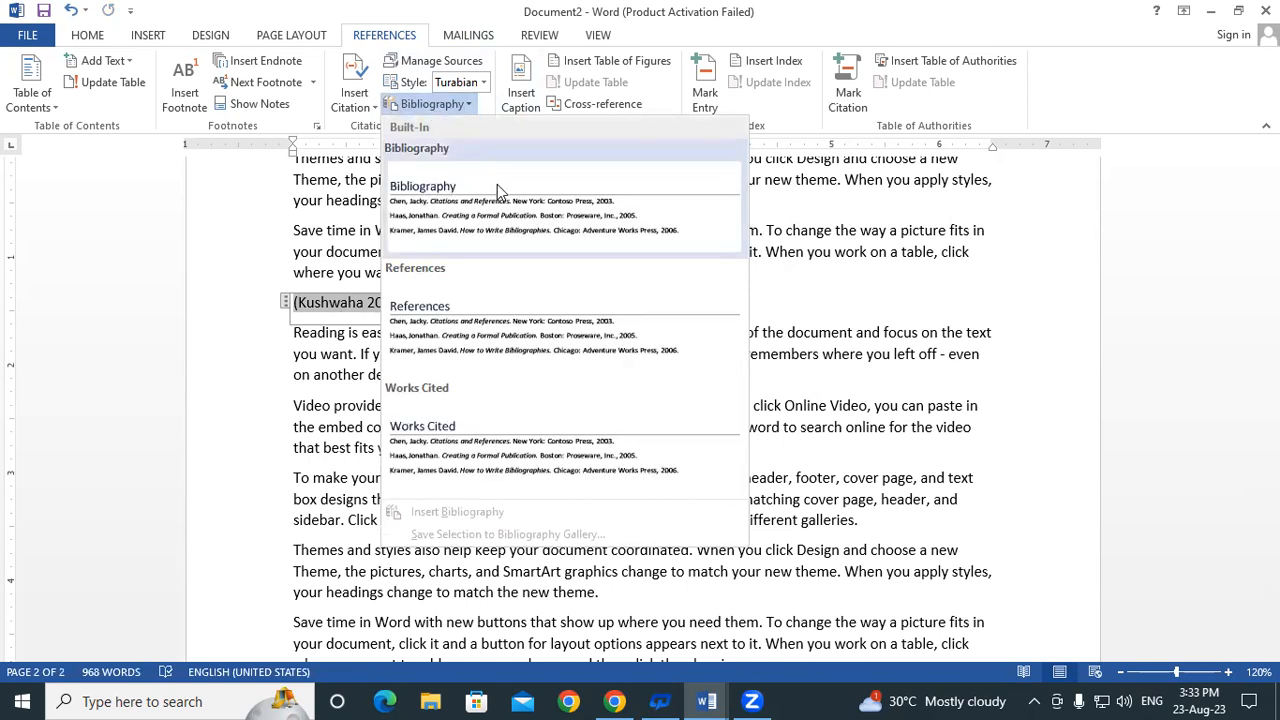
left_click(519, 236)
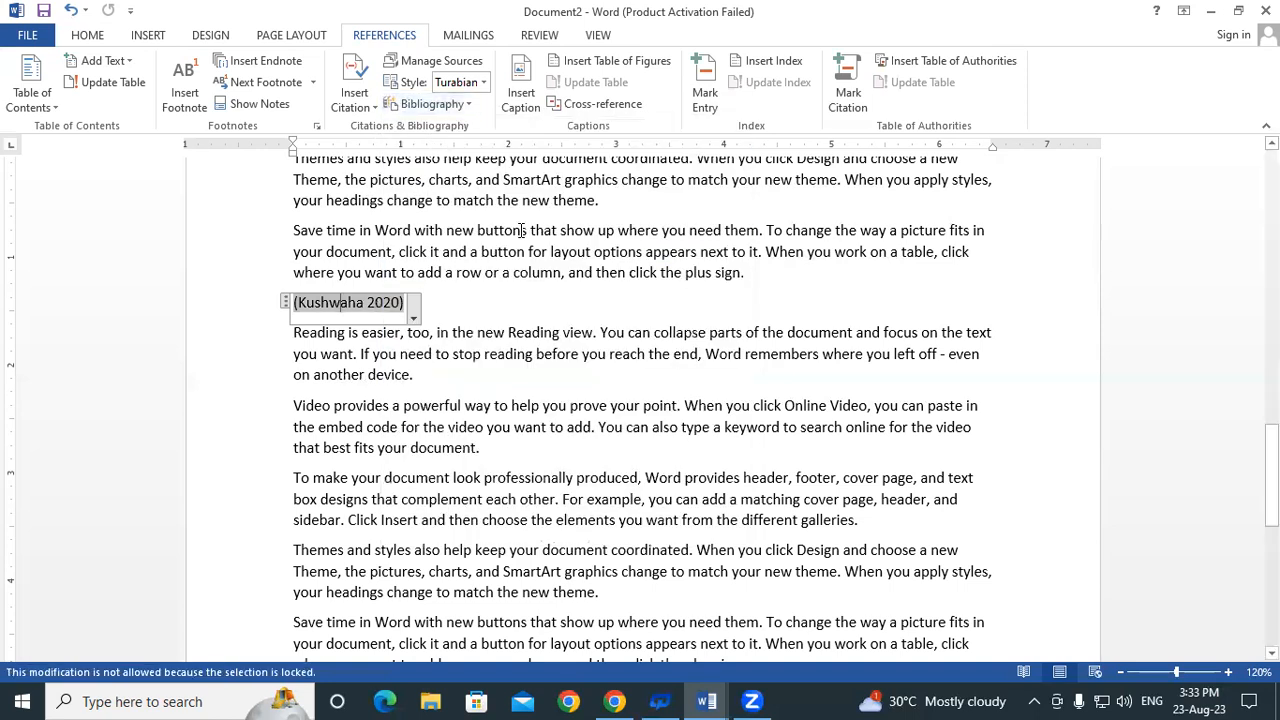
left_click(440, 104)
left_click(562, 349)
left_click(462, 316)
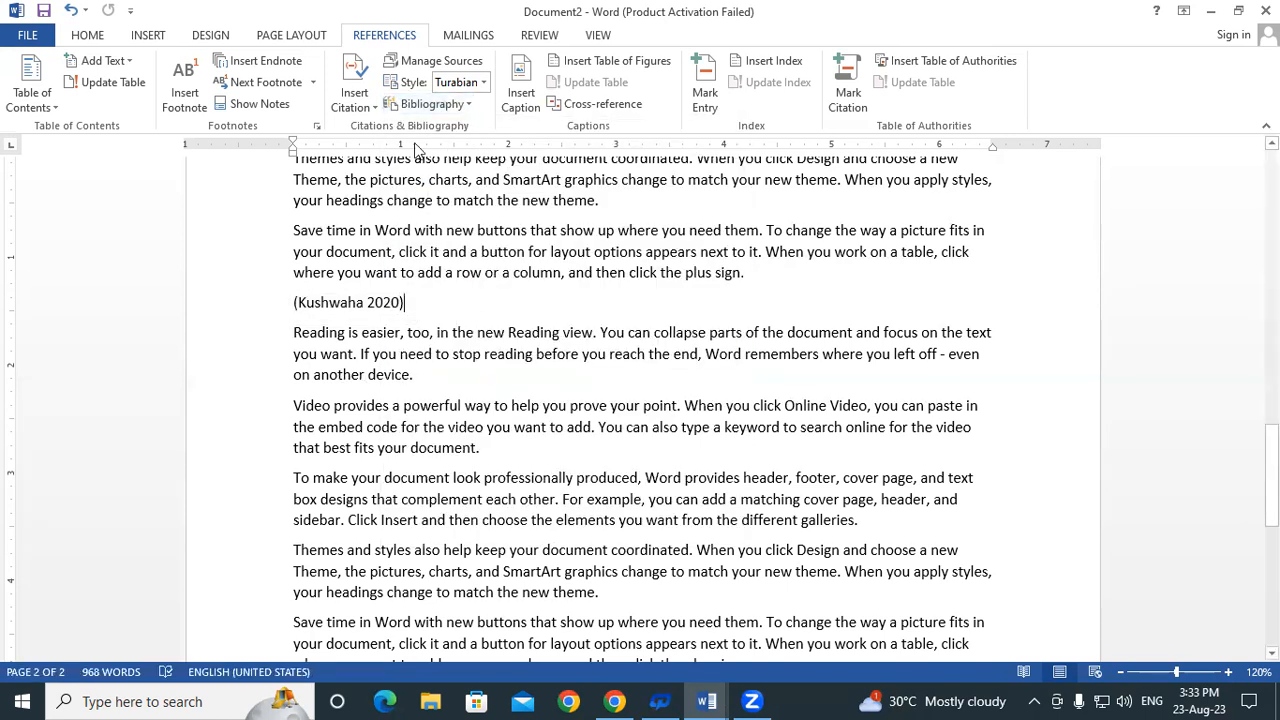
left_click(435, 104)
left_click(490, 328)
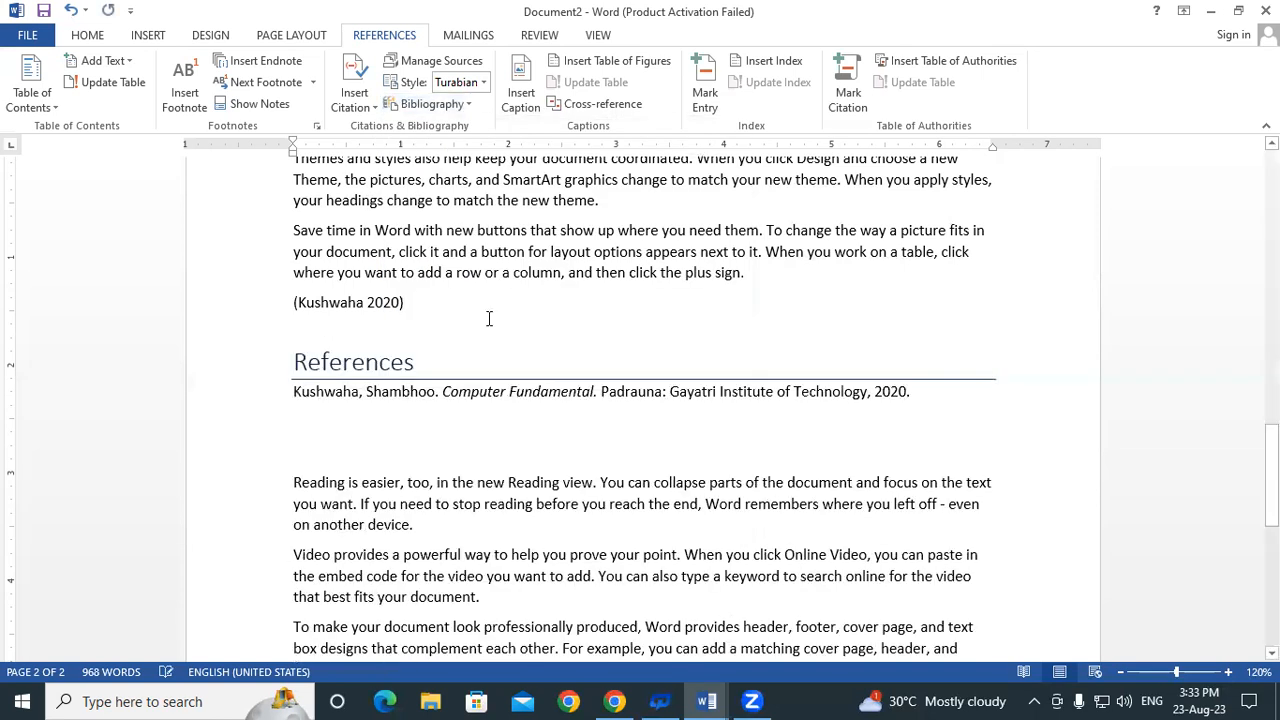
left_click(458, 316)
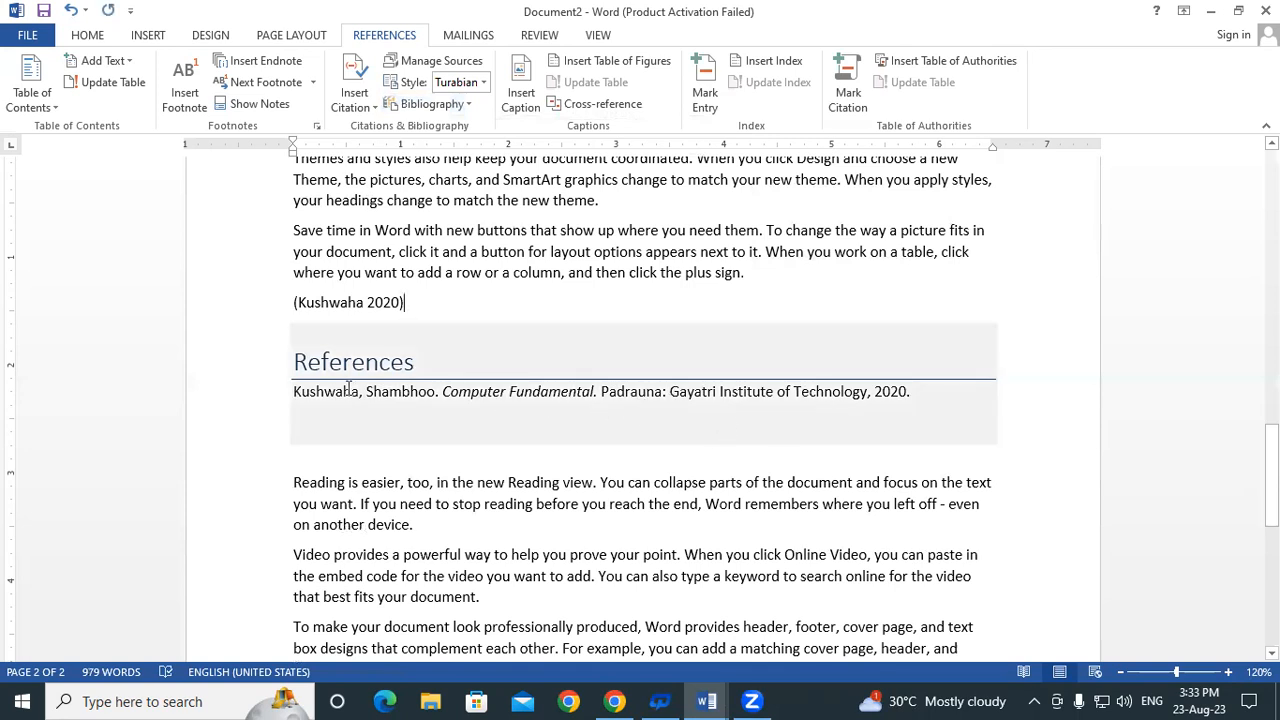
left_click(348, 302)
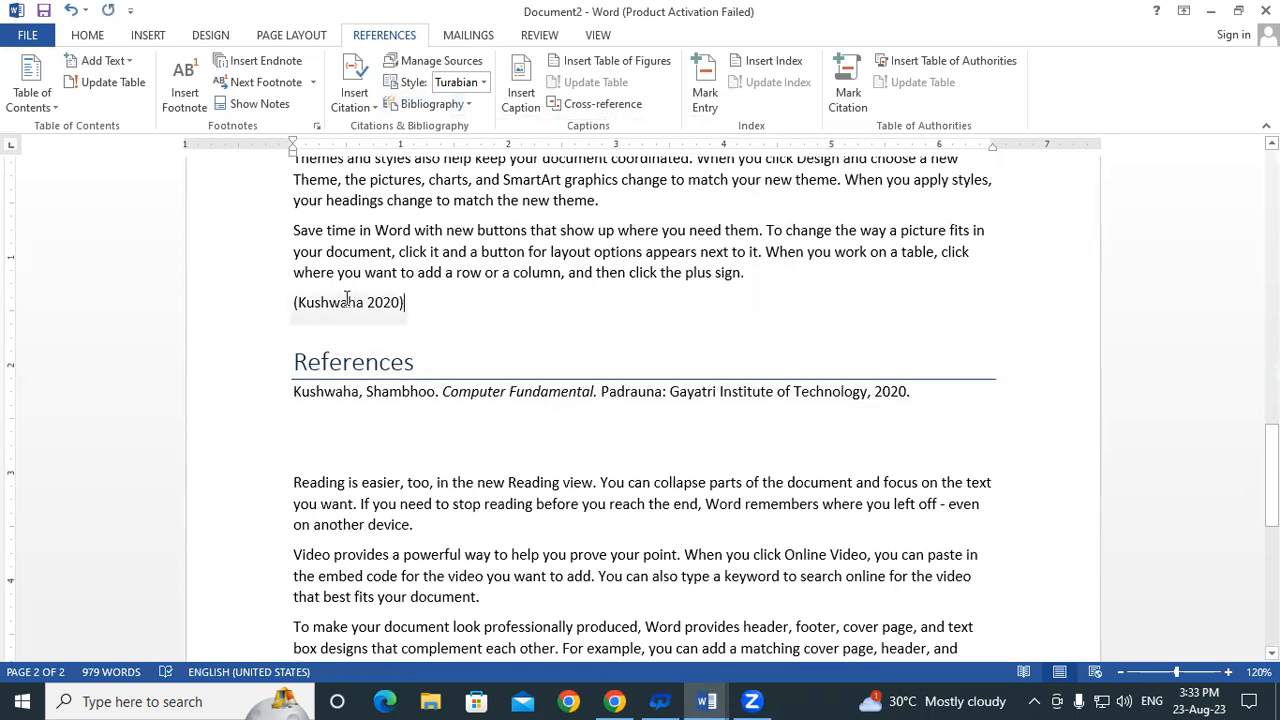
left_click(452, 303)
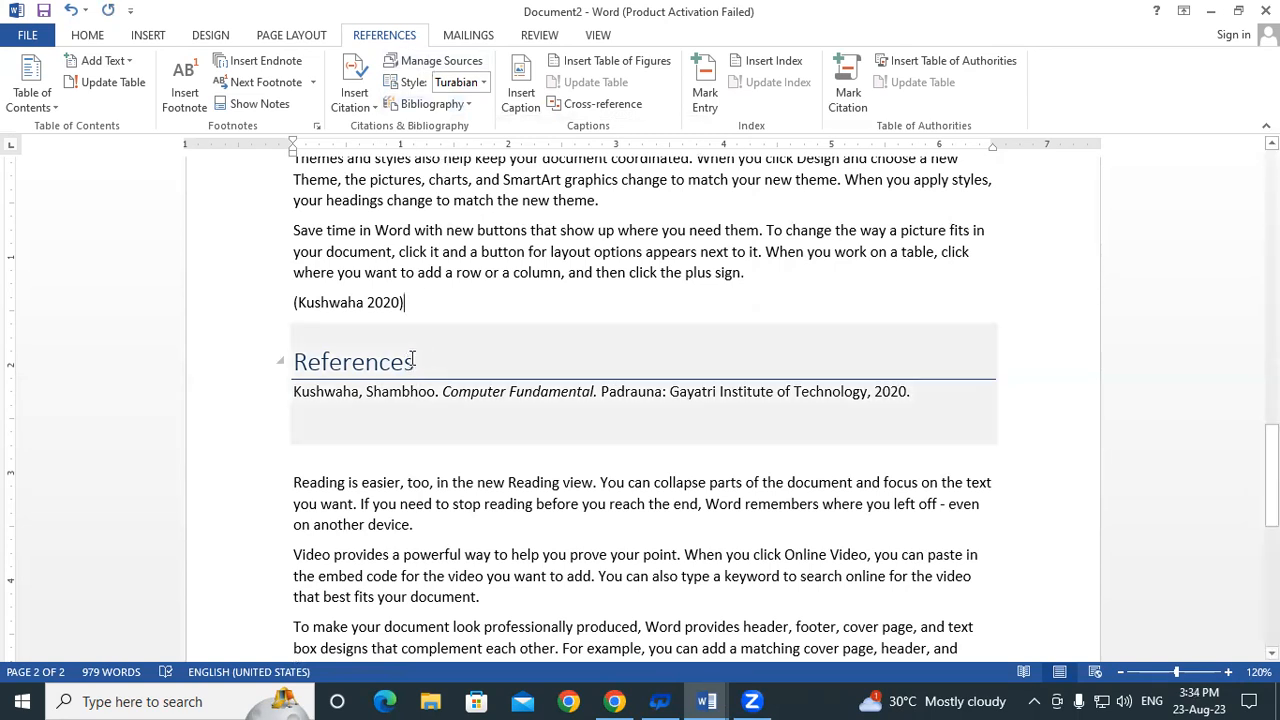
Undo the References list and insert the built-in Bibliography listing Computer Fundamental
key("ctrl+z")
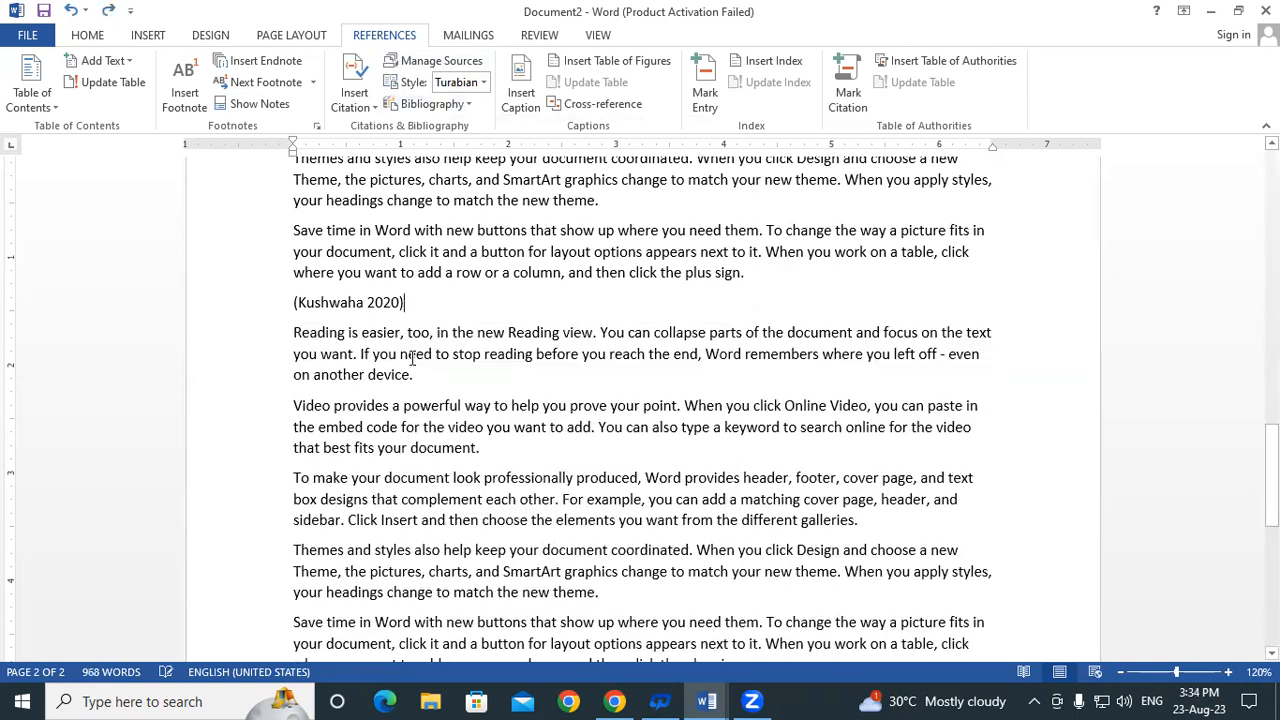
left_click(460, 108)
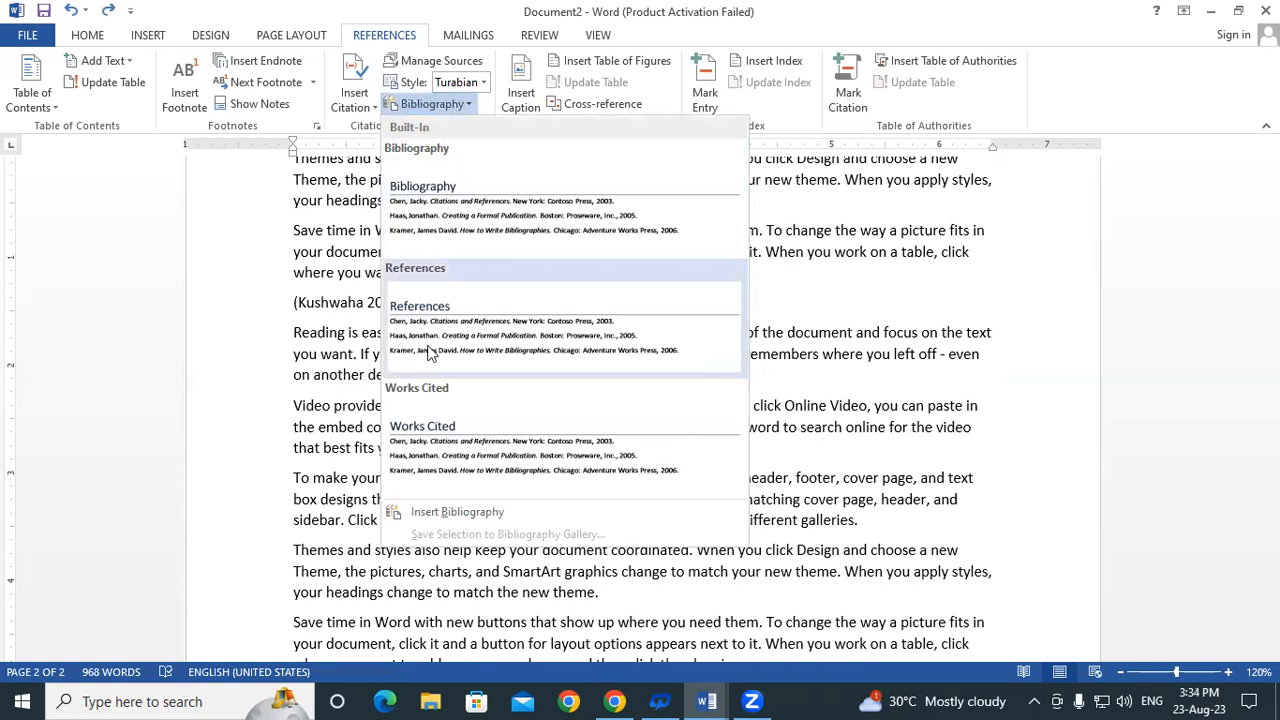
left_click(452, 212)
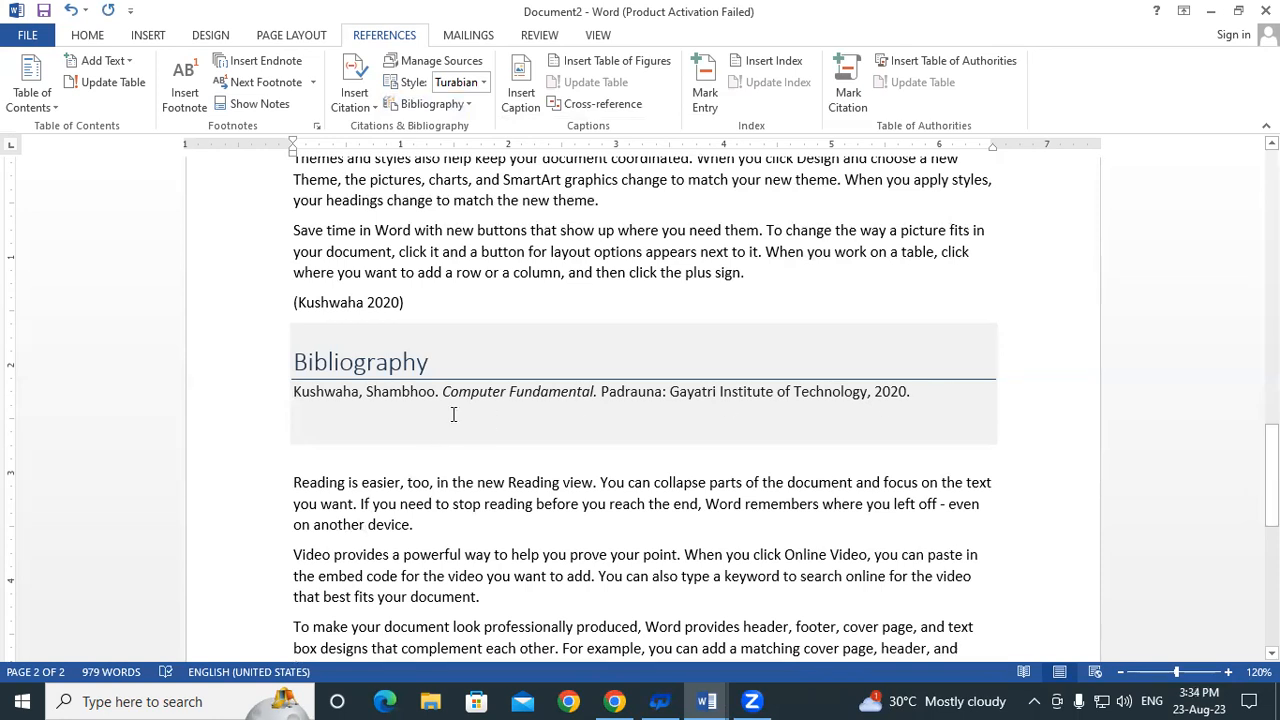
left_click(430, 391)
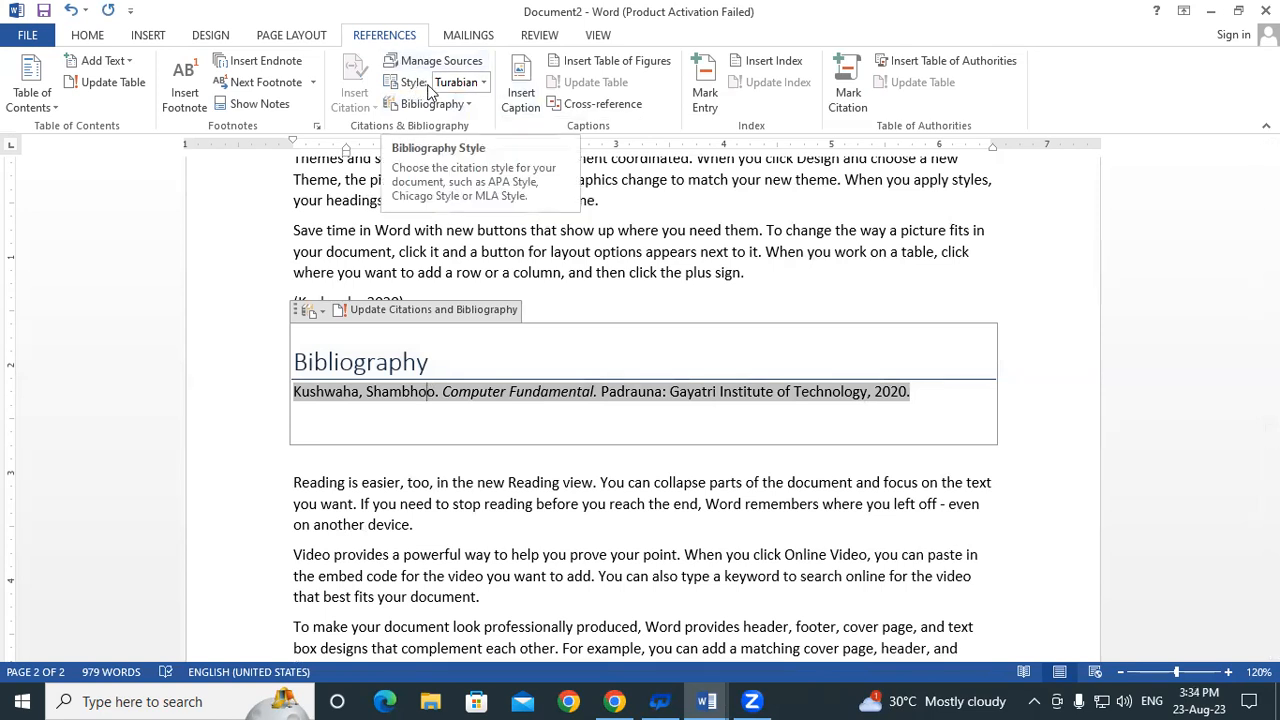
Try GOST - Name Sort, ISO 690 - First Element and Date, GB7714, then settle on GOST - Title Sort
left_click(484, 84)
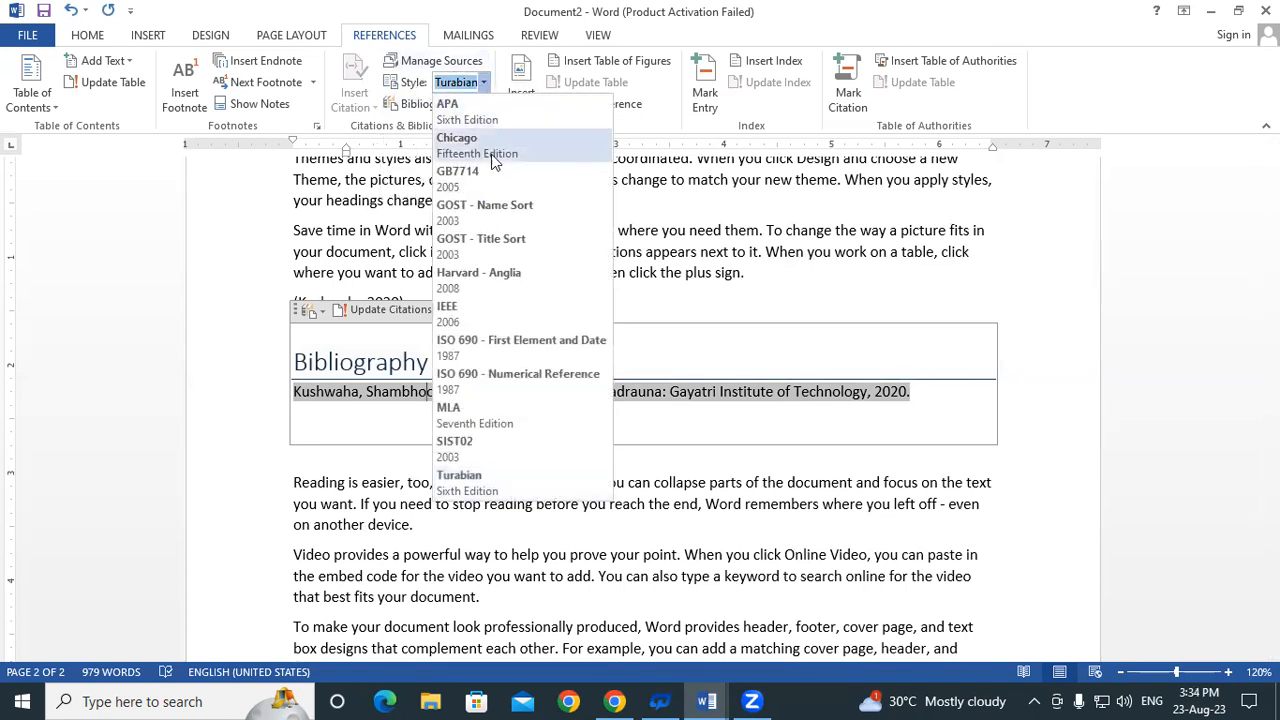
left_click(497, 208)
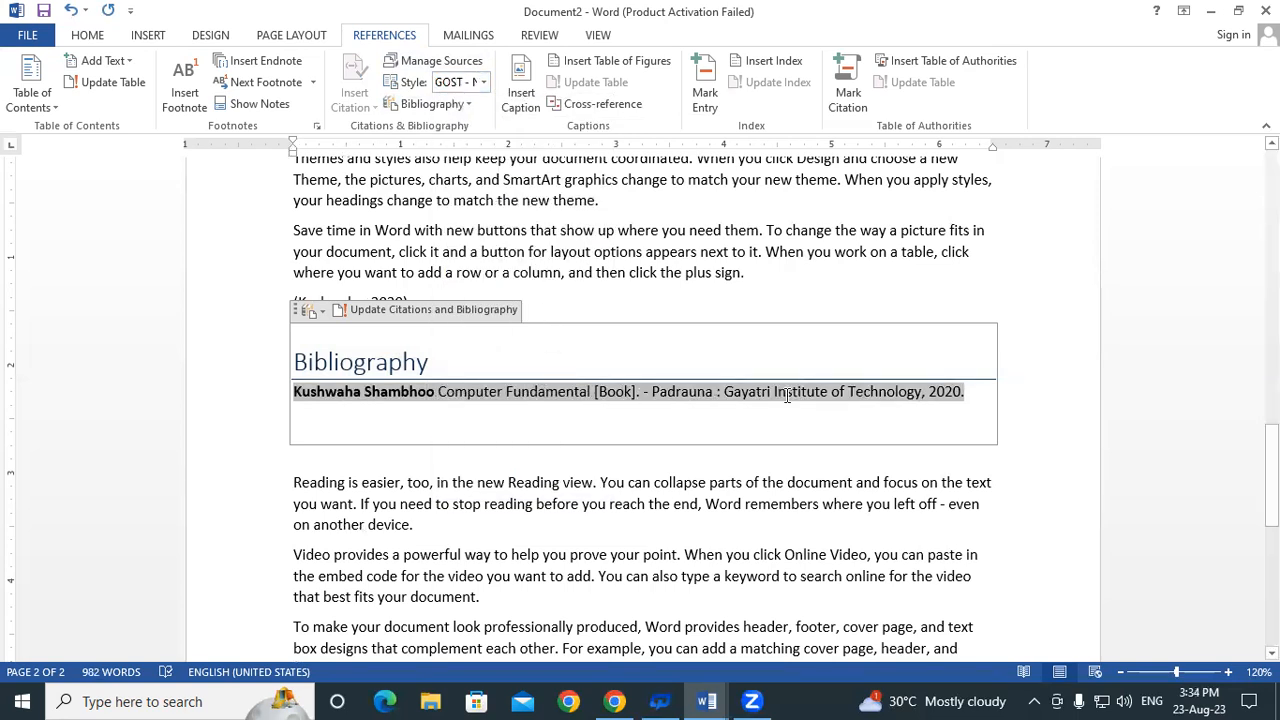
left_click(484, 82)
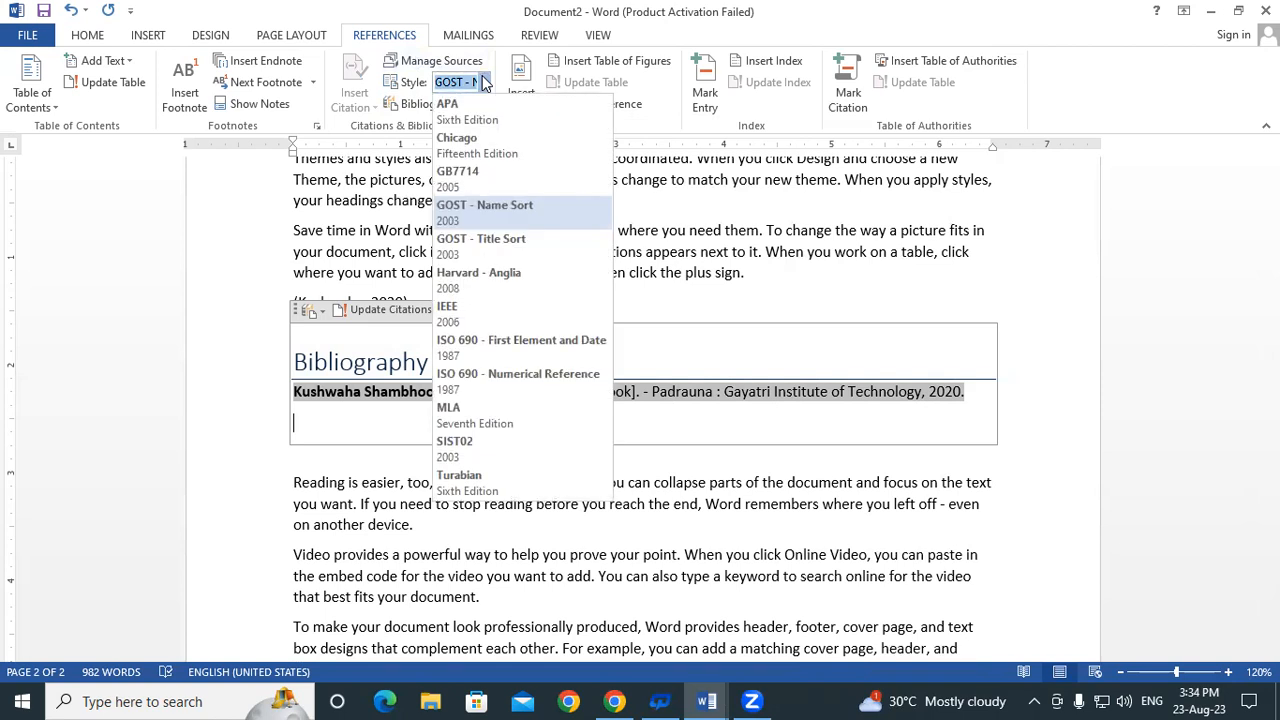
left_click(510, 342)
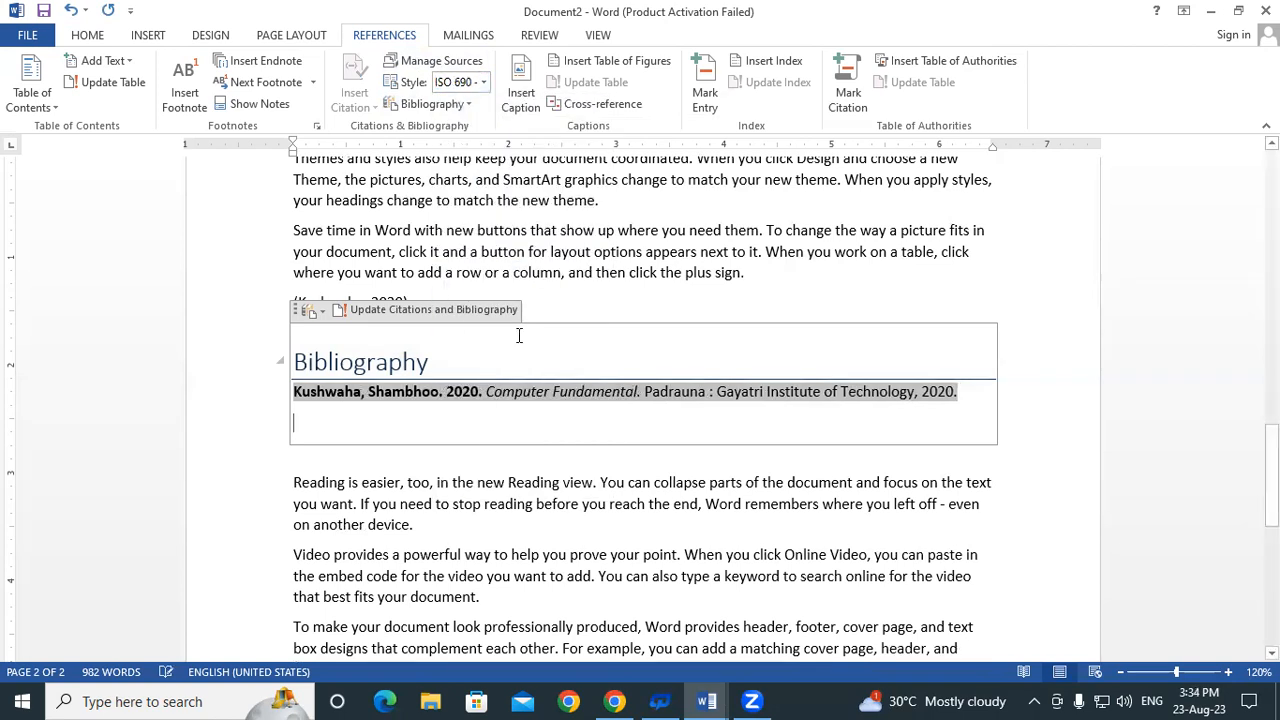
left_click(484, 84)
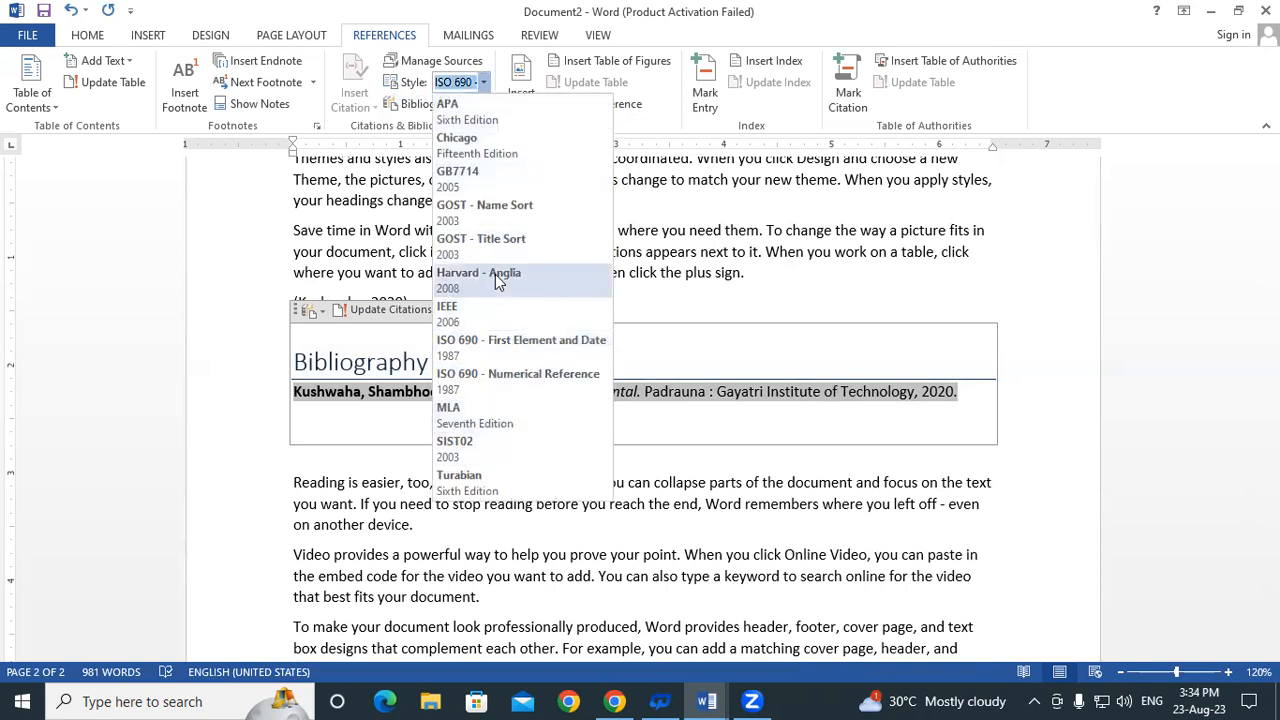
left_click(474, 175)
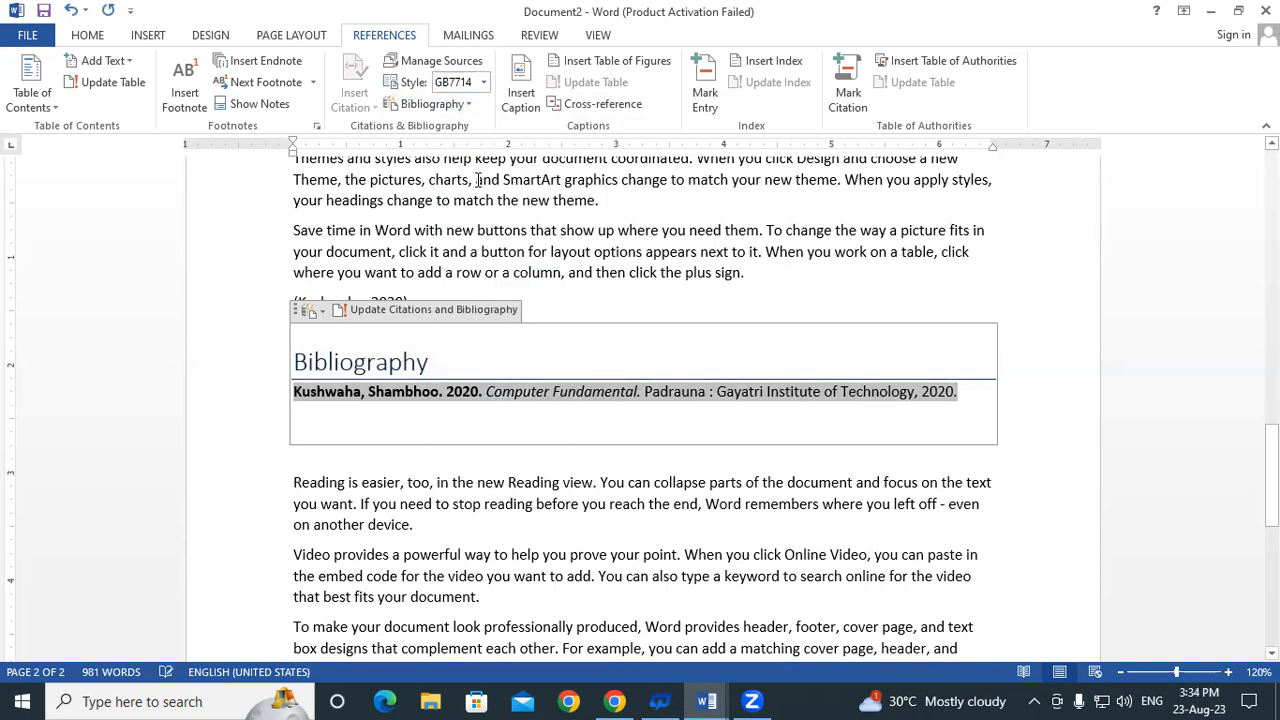
left_click(485, 84)
left_click(478, 249)
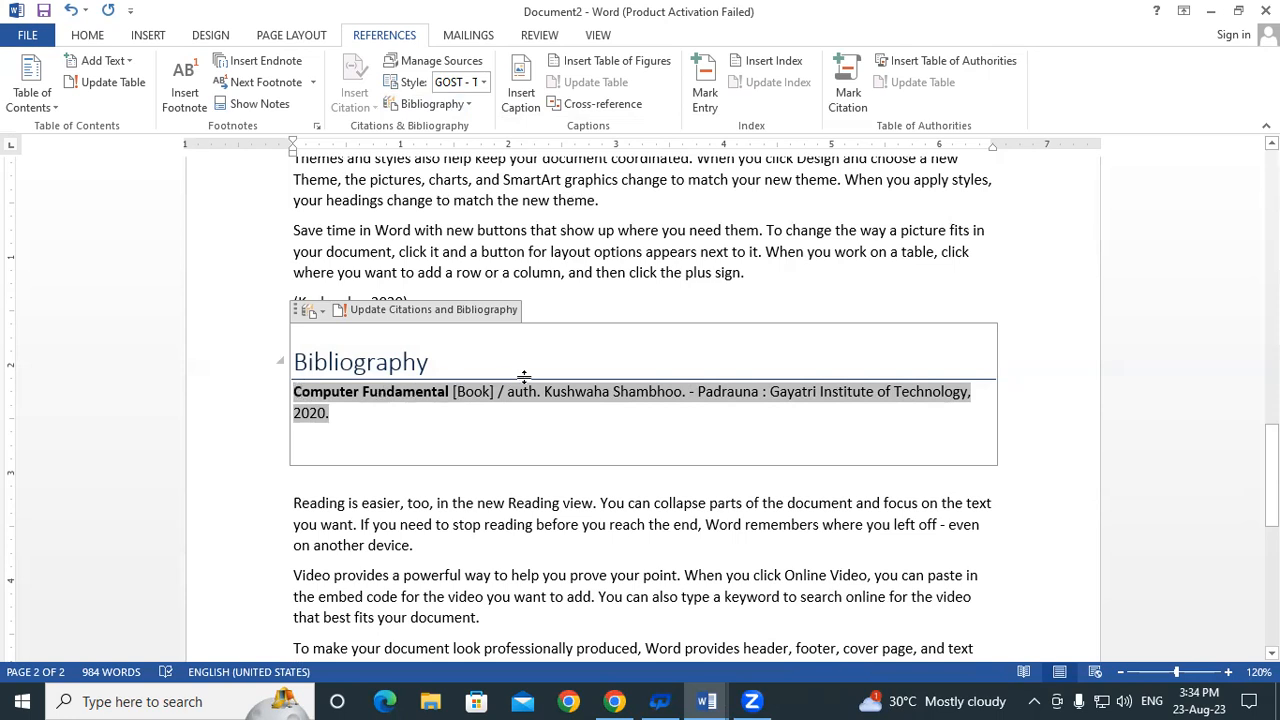
Select parts of the author and Padrauna text in the entry, then leave the bibliography
left_click_drag(546, 393, 670, 390)
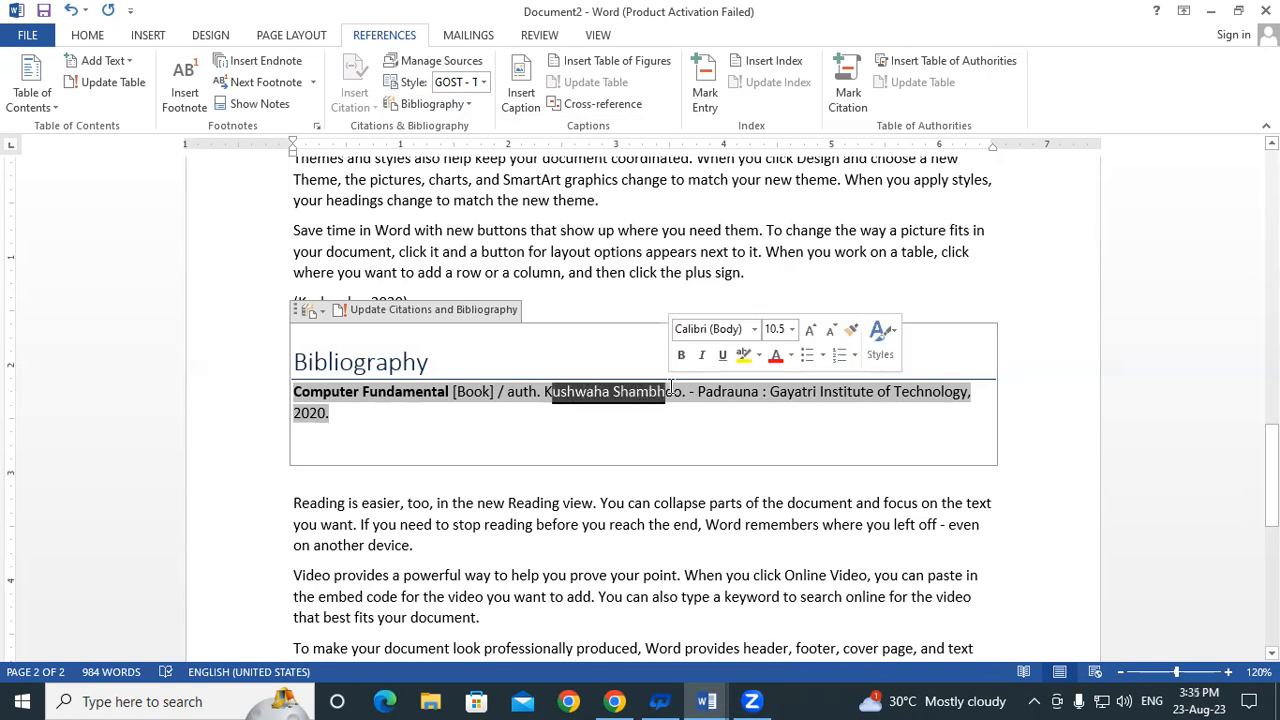
left_click(670, 390)
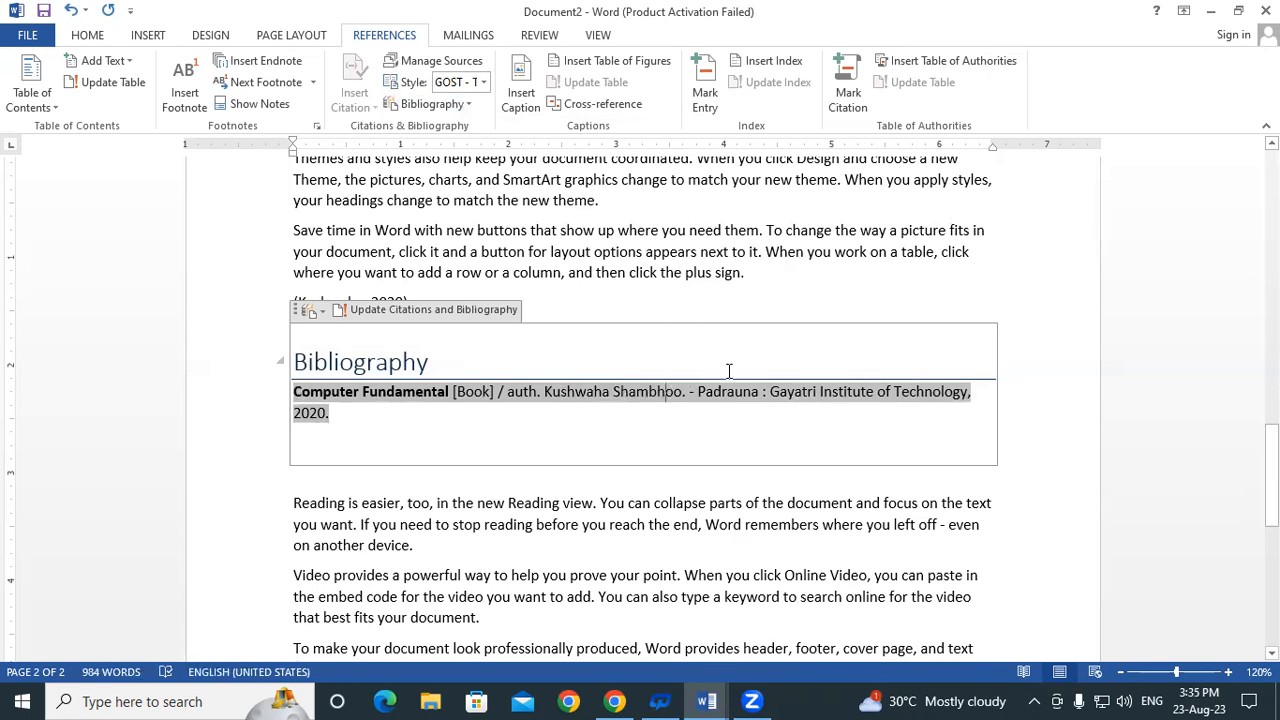
left_click_drag(706, 392, 735, 392)
left_click(346, 423)
left_click(1015, 530)
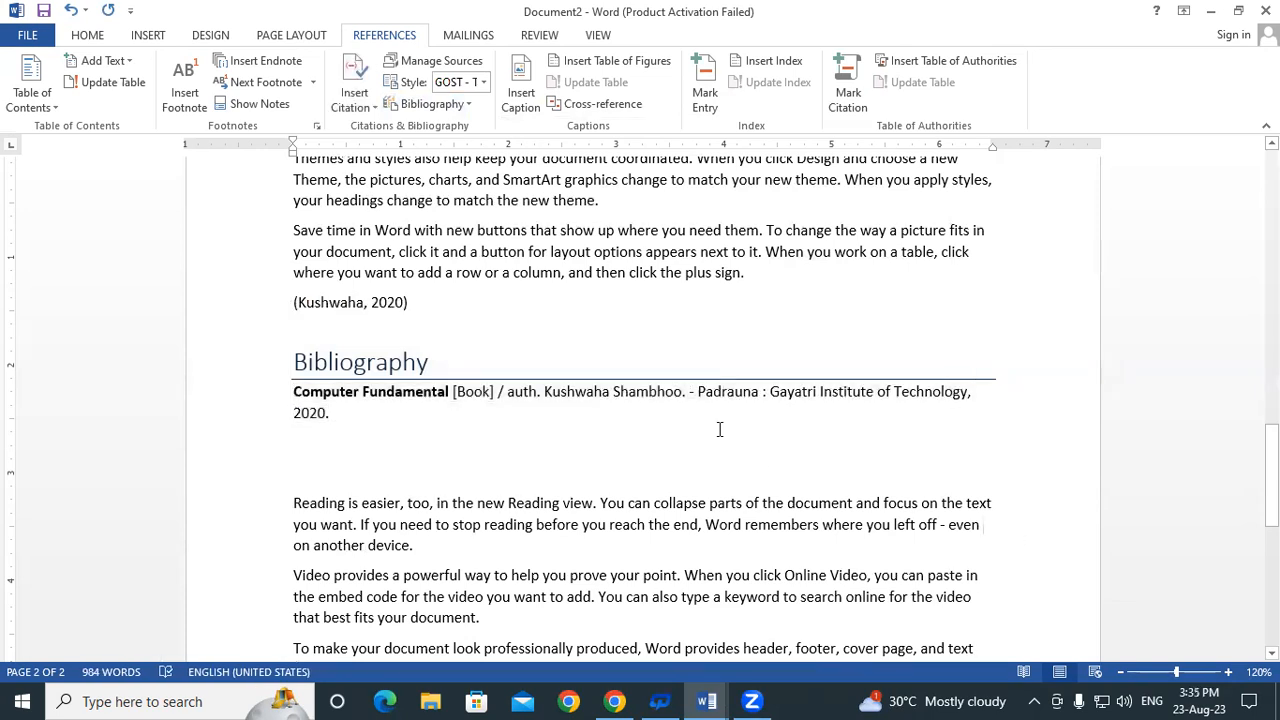
Highlight the 'Video provides' and 'To make' paragraphs below the bibliography entry
scroll(306, 403, "down", 2)
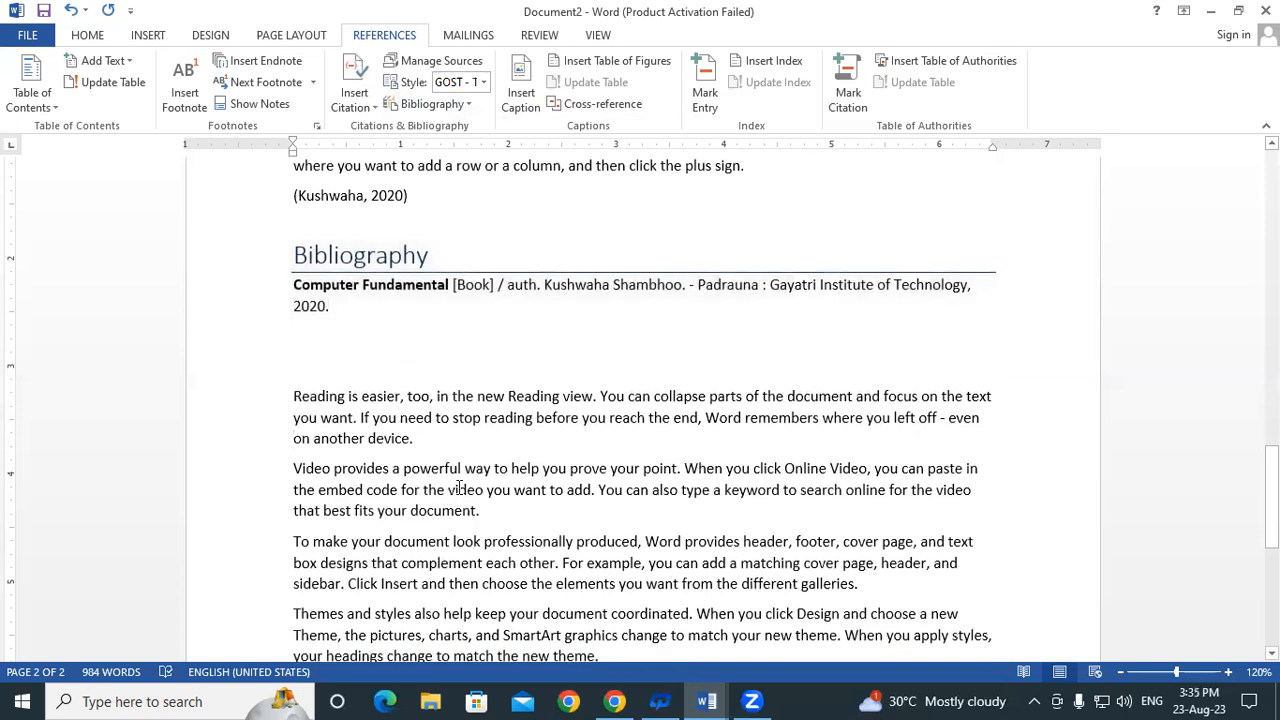
scroll(418, 425, "up", 2)
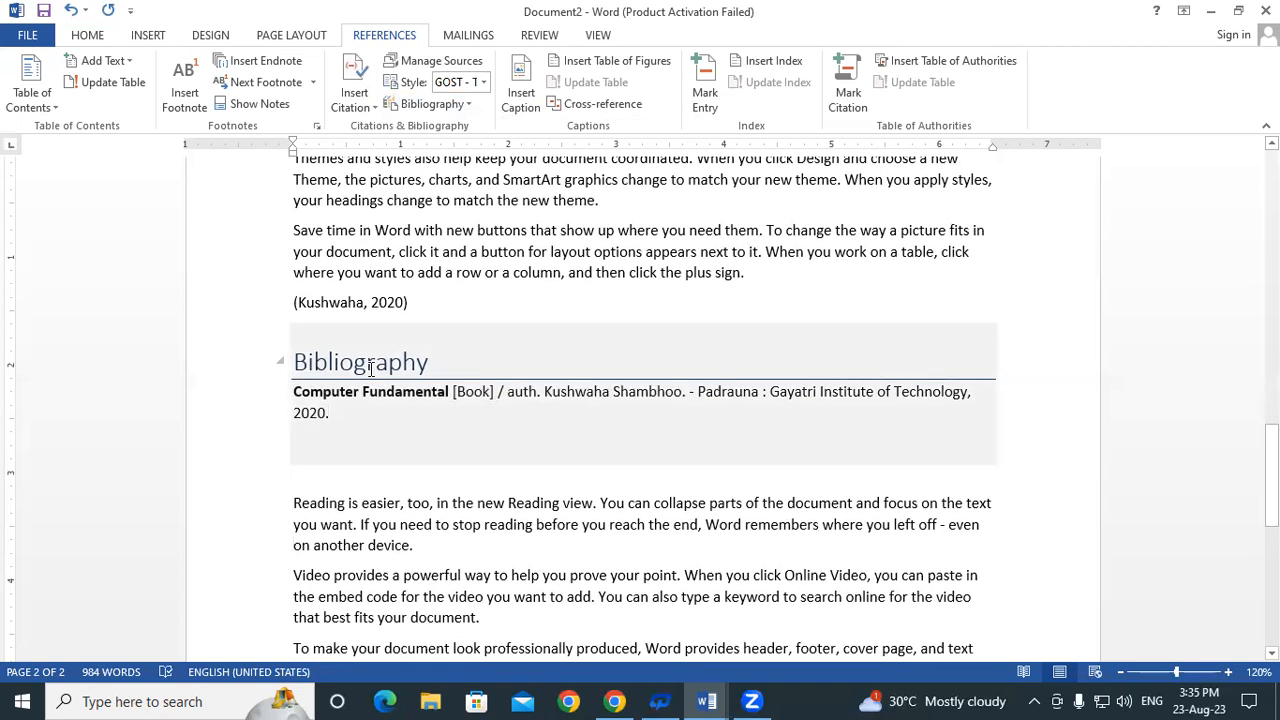
scroll(388, 444, "down", 2)
left_click(292, 397)
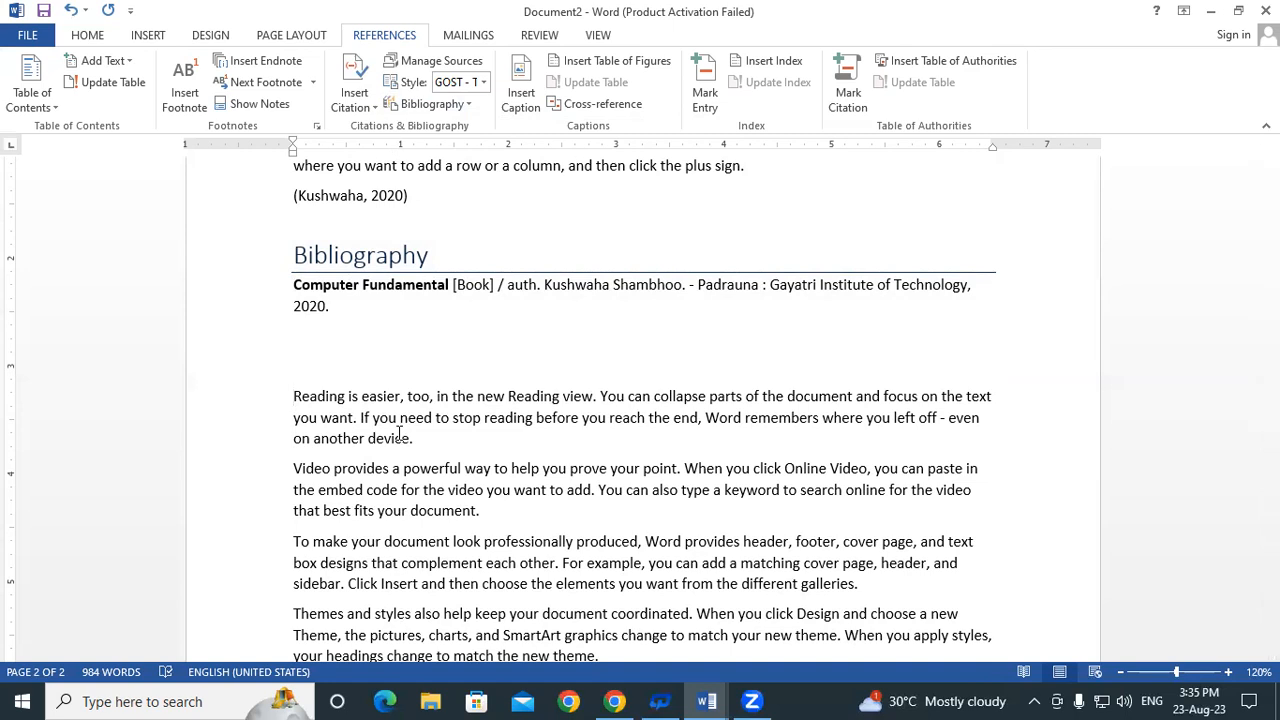
scroll(399, 433, "up", 3)
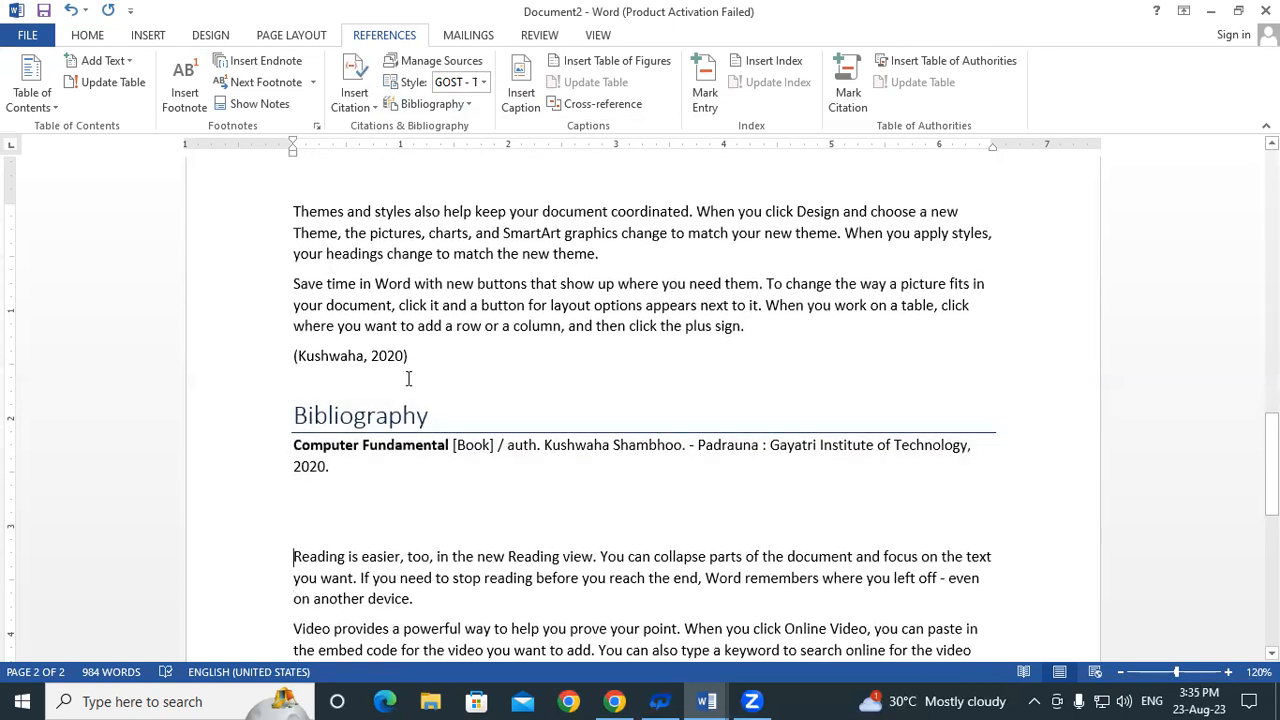
scroll(400, 443, "down", 2)
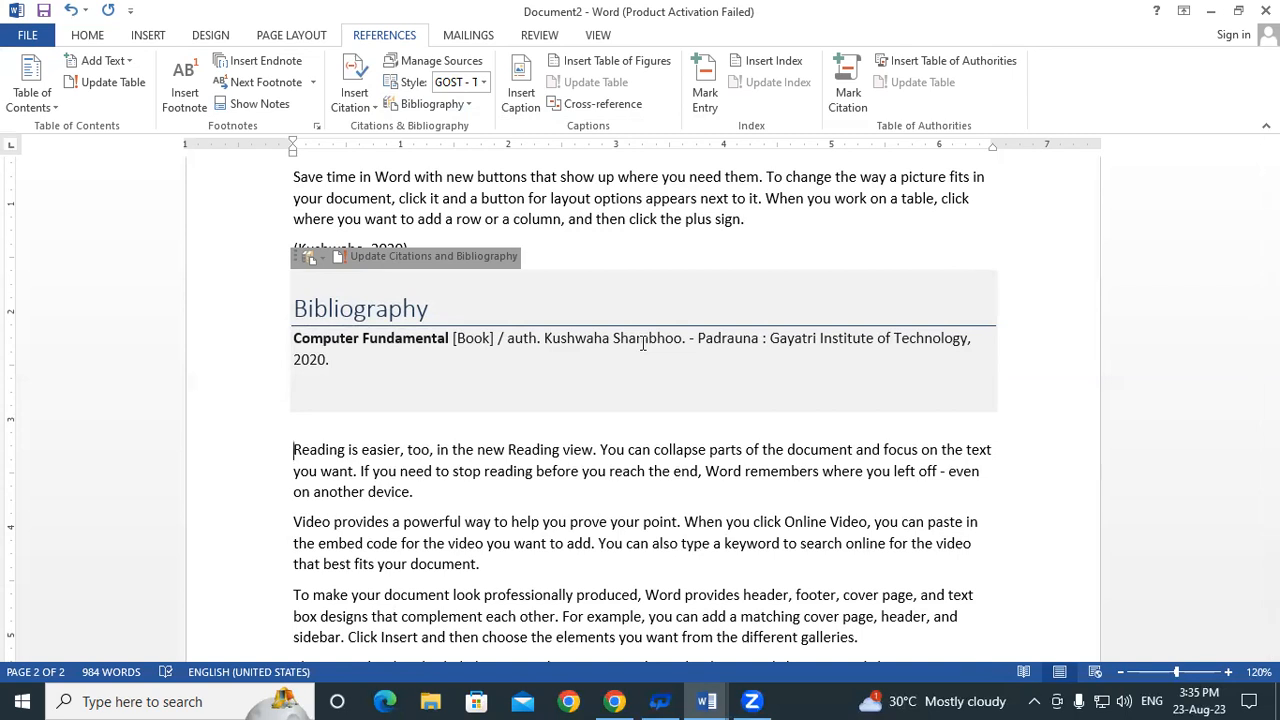
scroll(500, 380, "down", 3)
left_click(290, 366)
left_click_drag(348, 418, 897, 493)
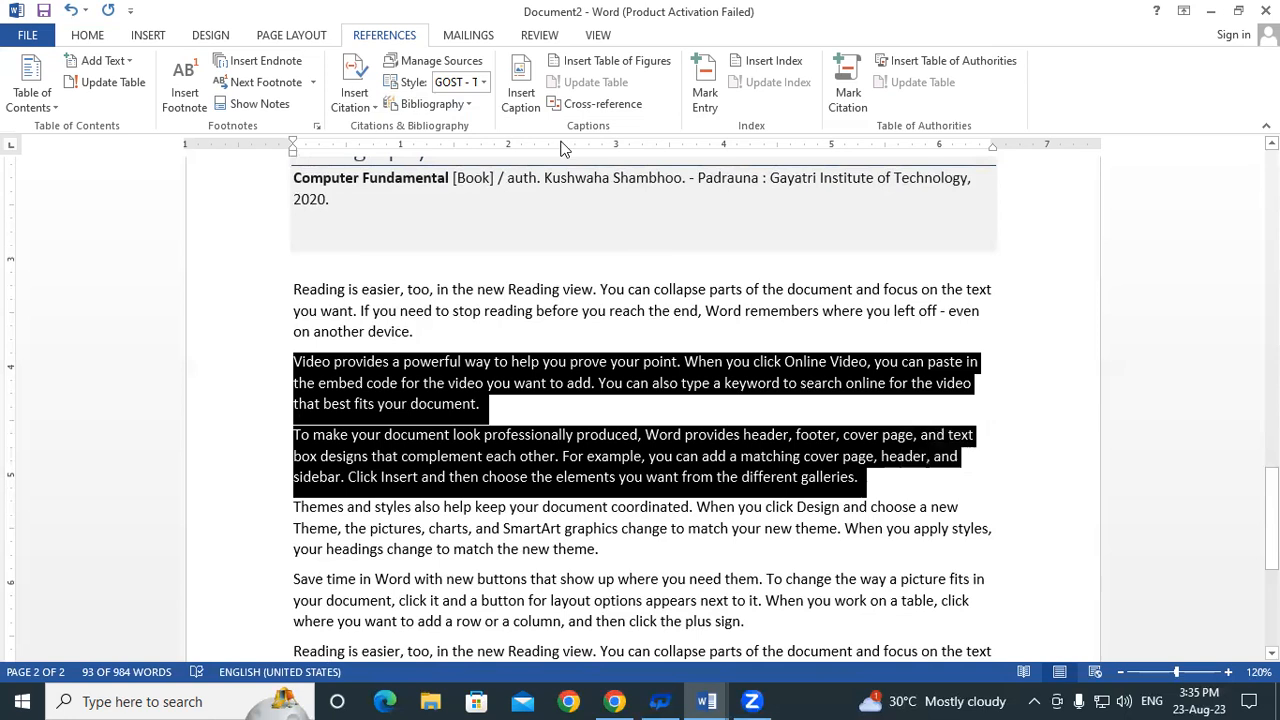
left_click(355, 95)
left_click(386, 180)
left_click(536, 111)
scroll(549, 170, "down", 2)
scroll(548, 172, "down", 2)
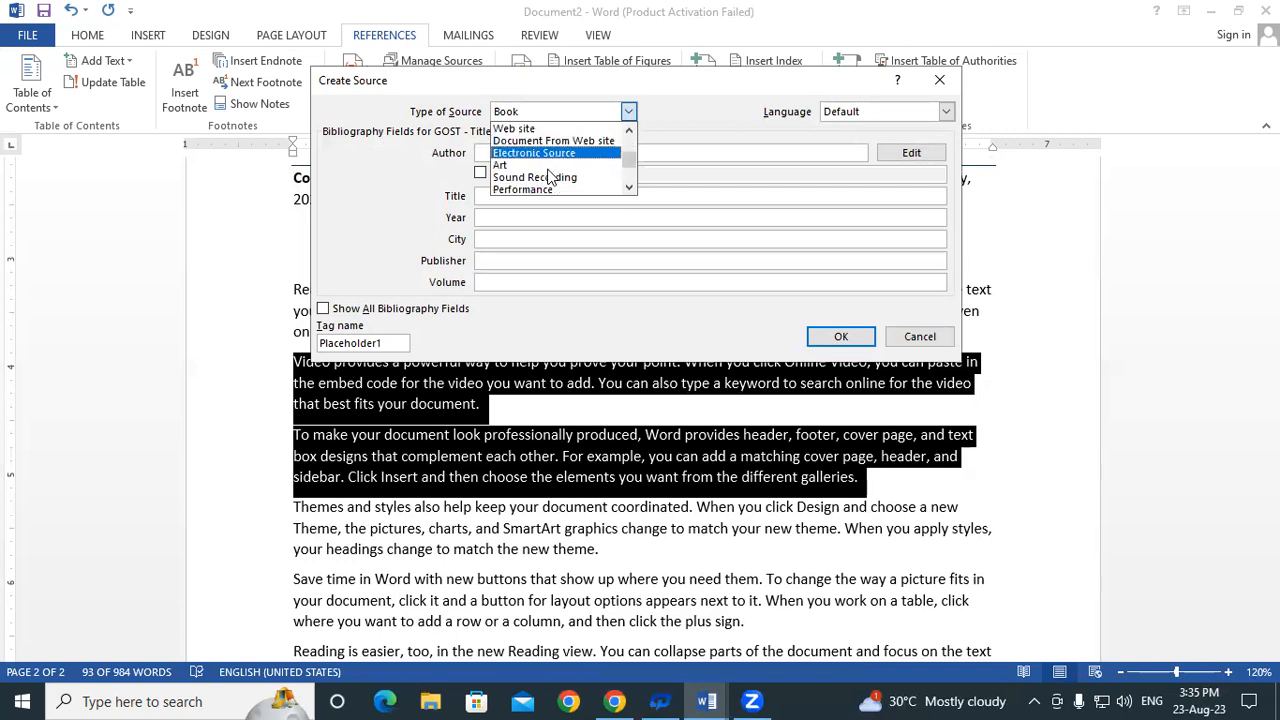
left_click(541, 177)
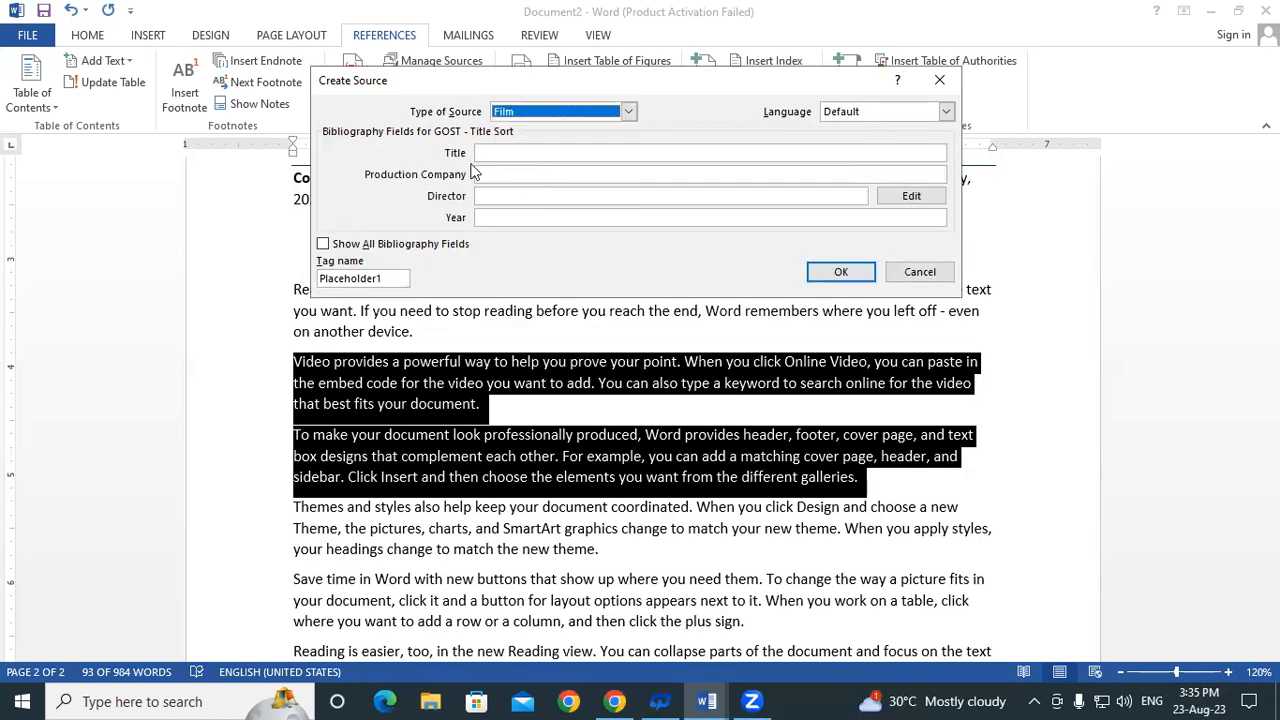
left_click(508, 152)
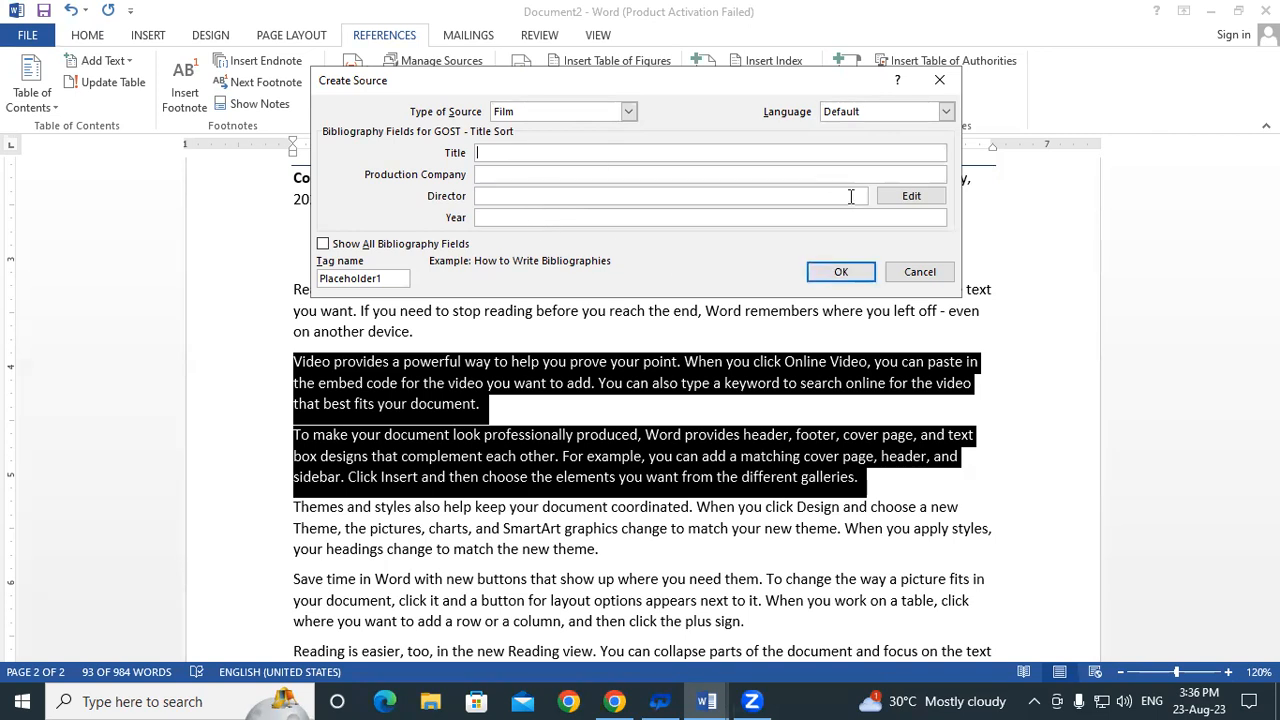
left_click(919, 274)
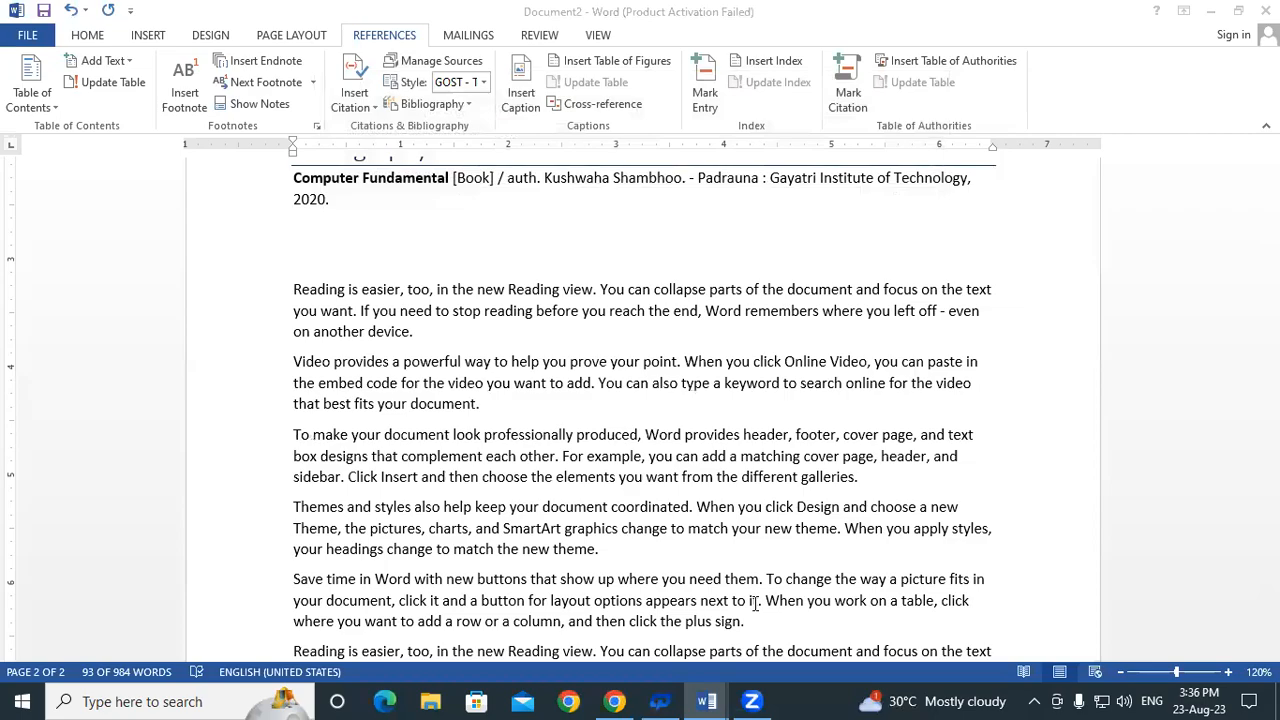